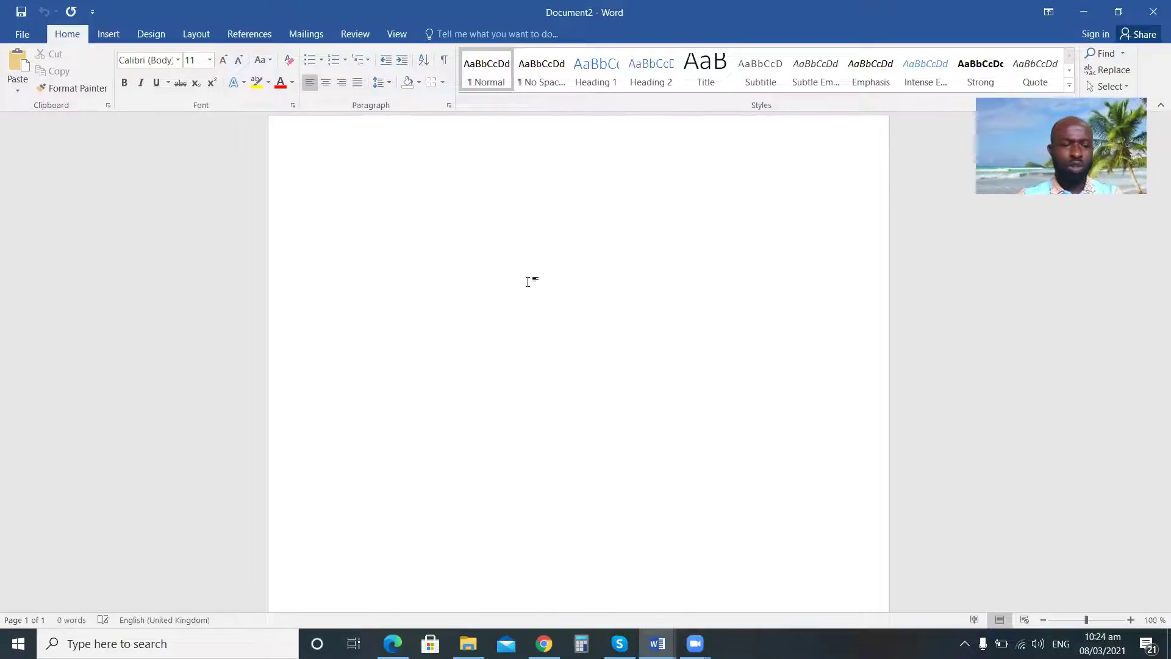
# - Type the UNIVERSITY OF ENRRGY AND NATURAL RESOURCES line, then SCHOOL OF SCIENCES, fixing typos
pyautogui.write('UNIVERSITY OF ENRRGY AND NATURAL RESOURCES')
pyautogui.press('Return')
pyautogui.write('SXHOL')
pyautogui.press('BackSpace')
pyautogui.press('BackSpace')
pyautogui.press('BackSpace')
pyautogui.press('BackSpace')
pyautogui.write('CHOOL OF SCIENCES ')
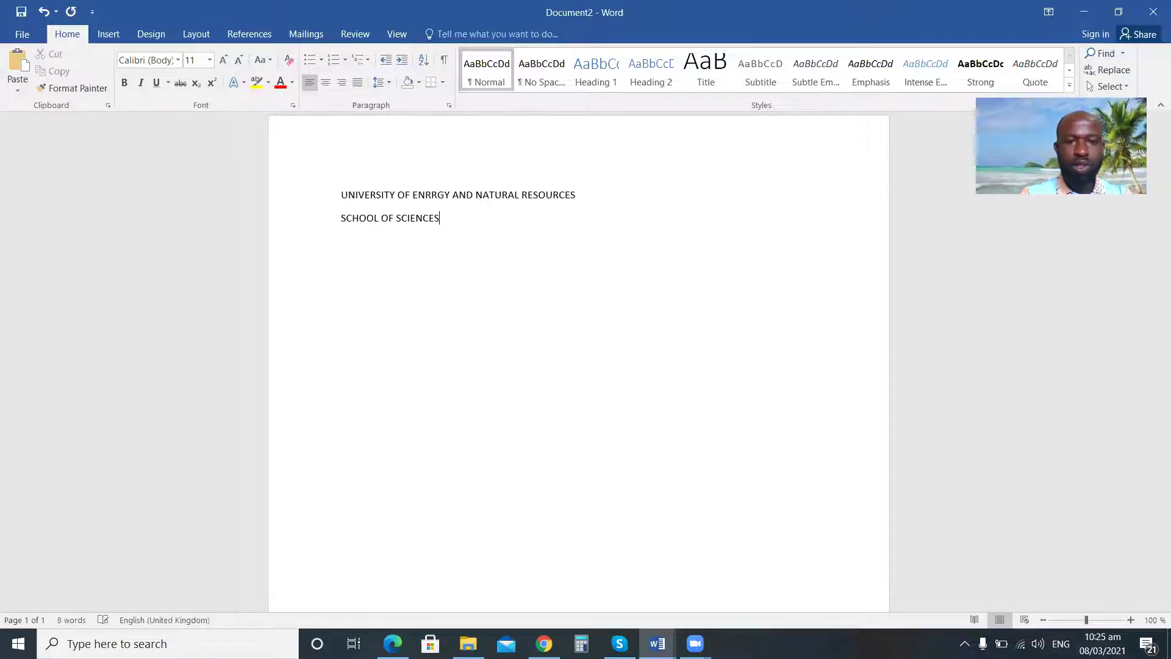
pyautogui.write('DEPA')
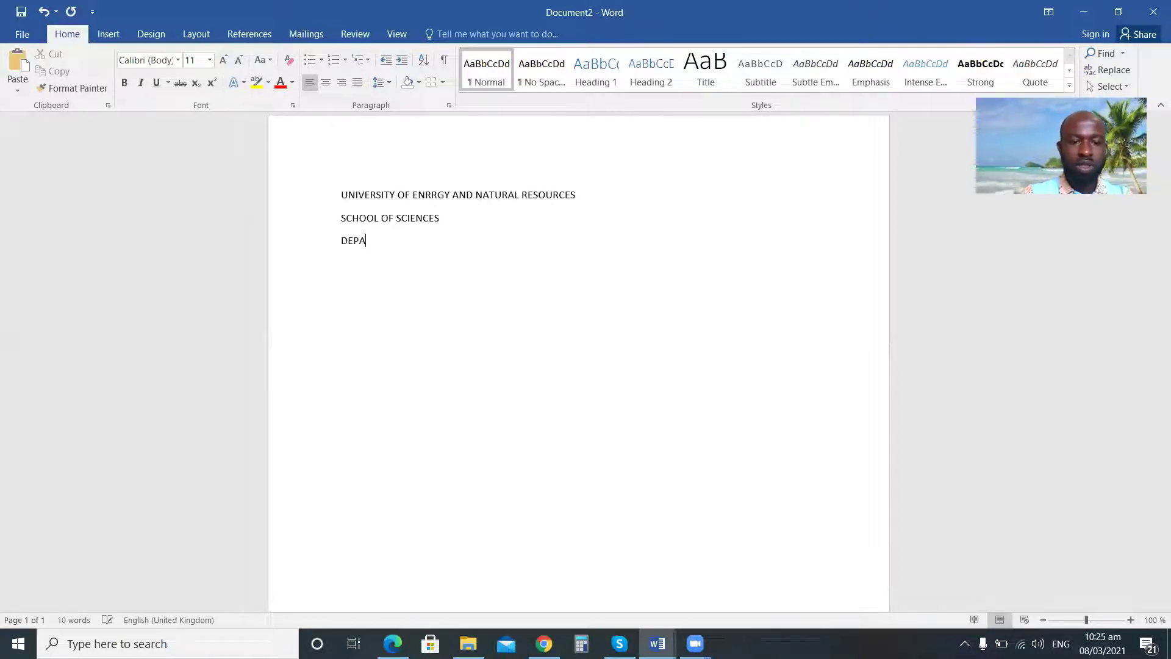
pyautogui.write('RTMENT OD')
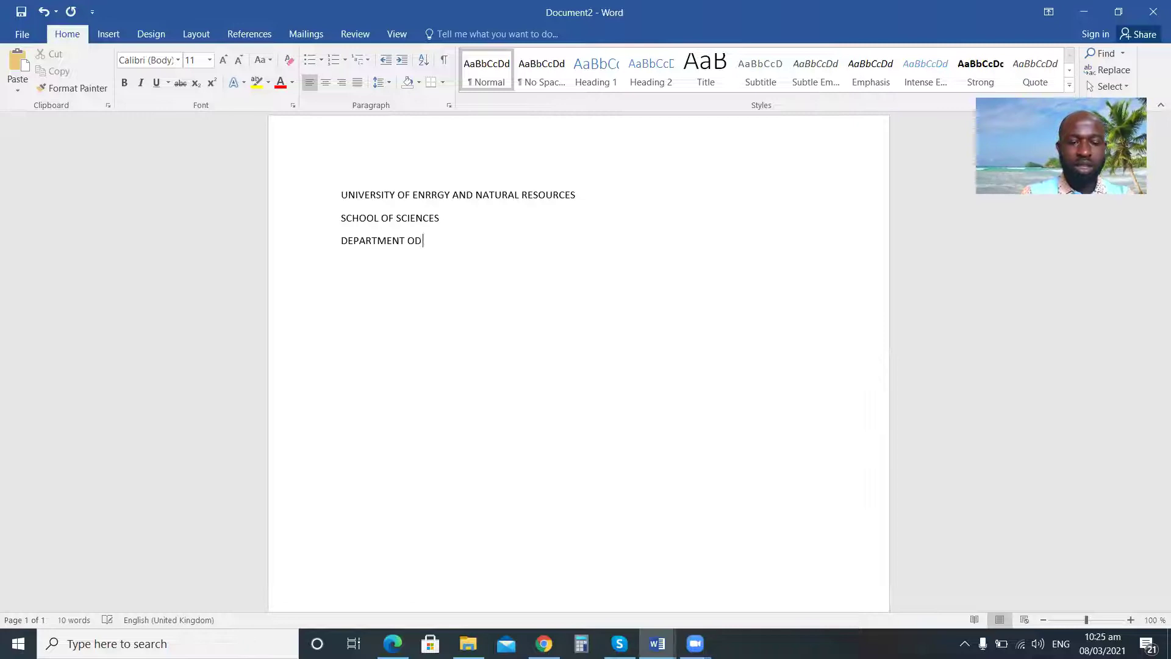
# - Finish DEPARTMENT OF BASIC AND APPLIED BIOLOGY with typos corrected, followed by COURSE CODE:
pyautogui.press('BackSpace')
pyautogui.press('BackSpace')
pyautogui.write('F ')
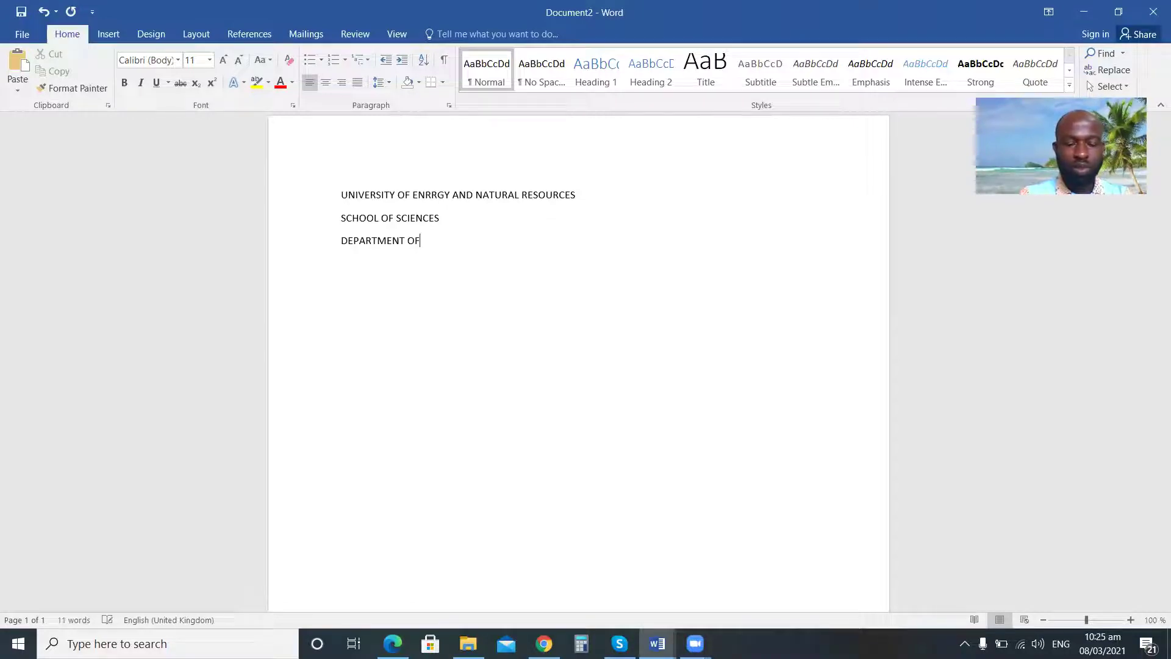
pyautogui.write('BASI')
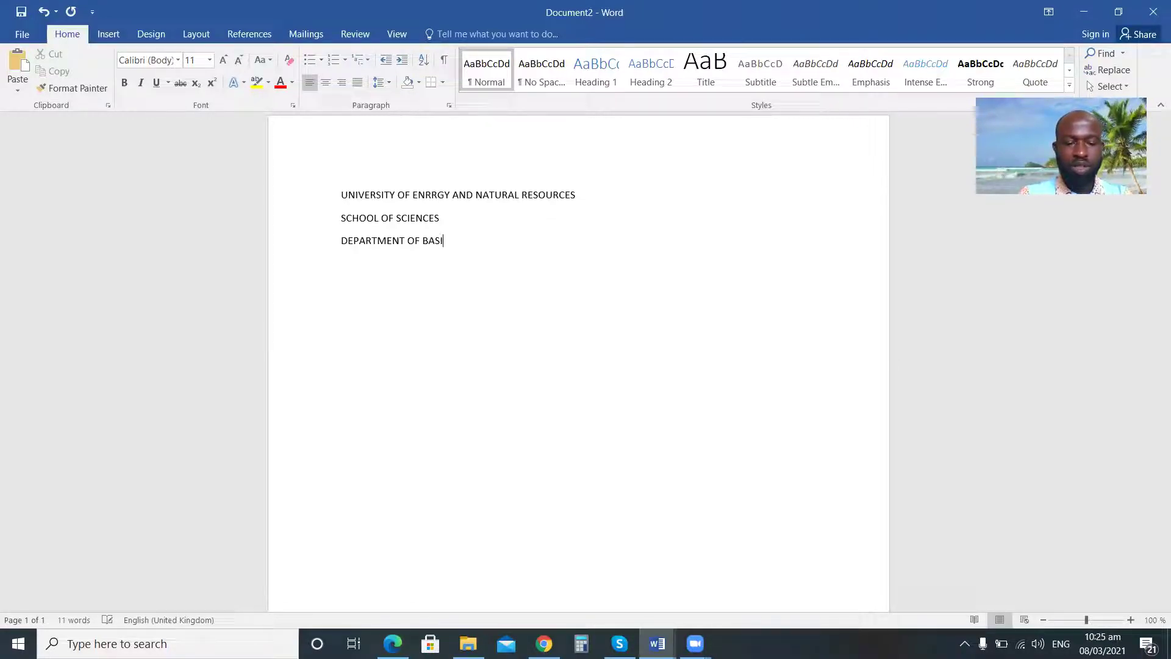
pyautogui.write('C AND AP')
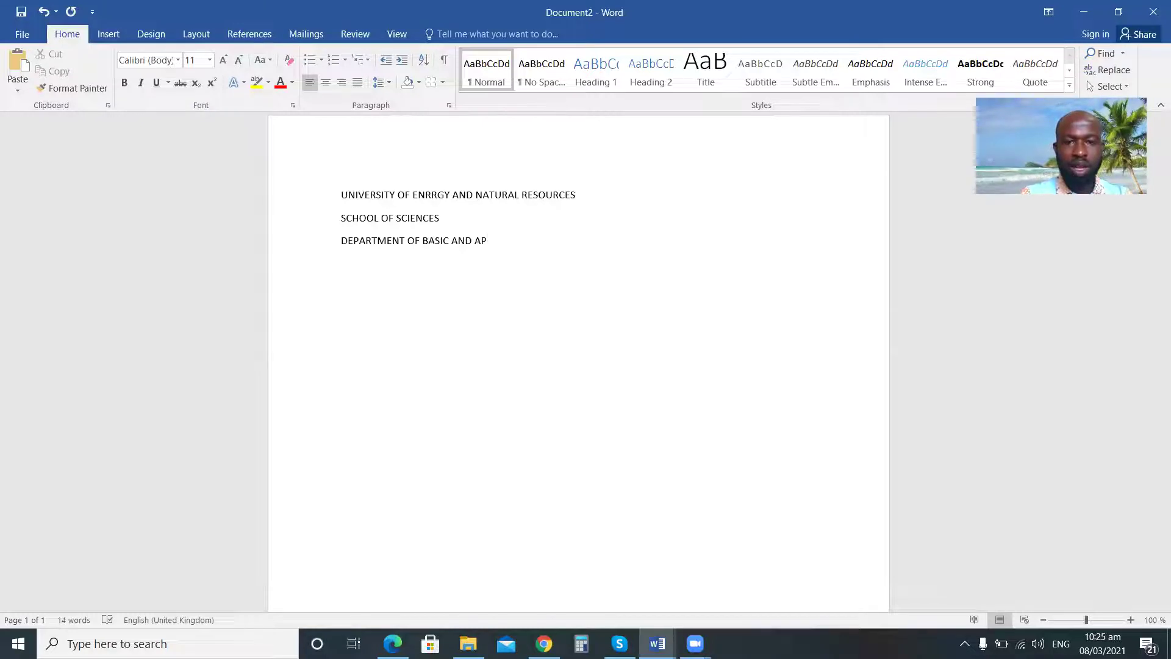
pyautogui.write('PLIED B')
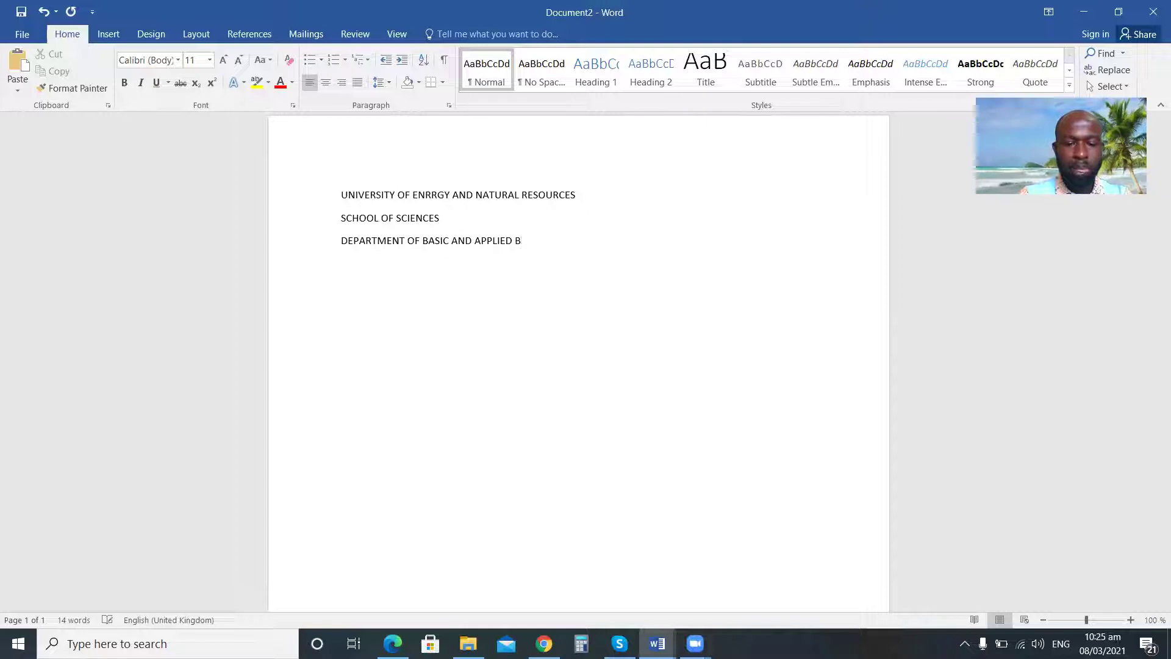
pyautogui.write('IO')
pyautogui.press('BackSpace')
pyautogui.write('I')
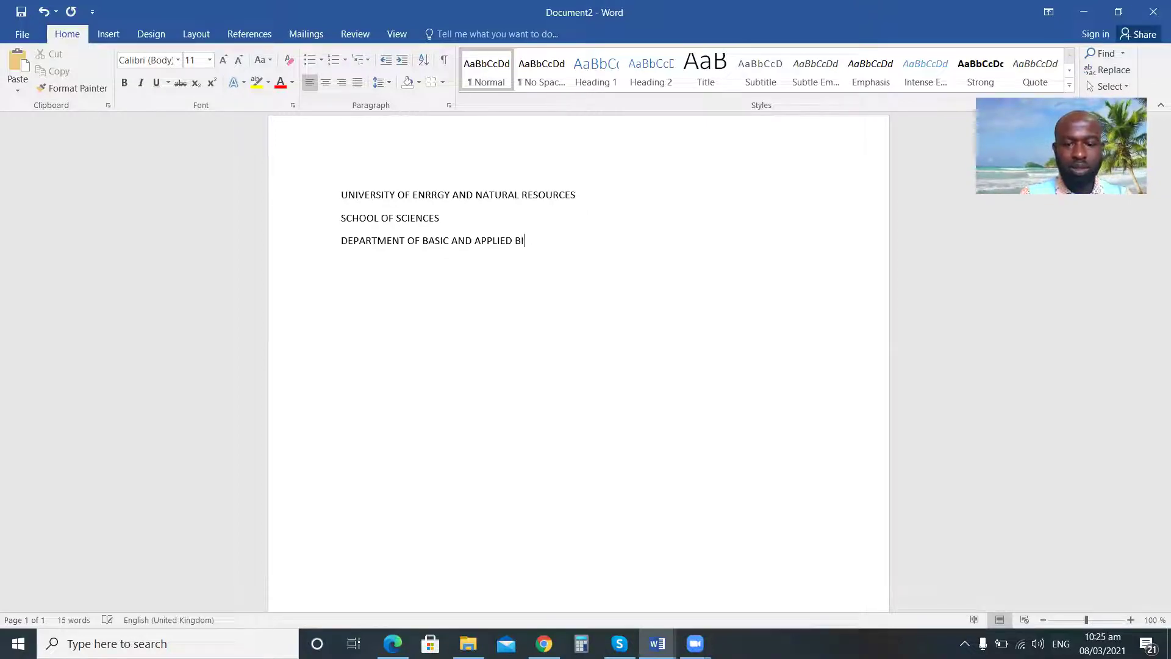
pyautogui.write('OLOGY ')
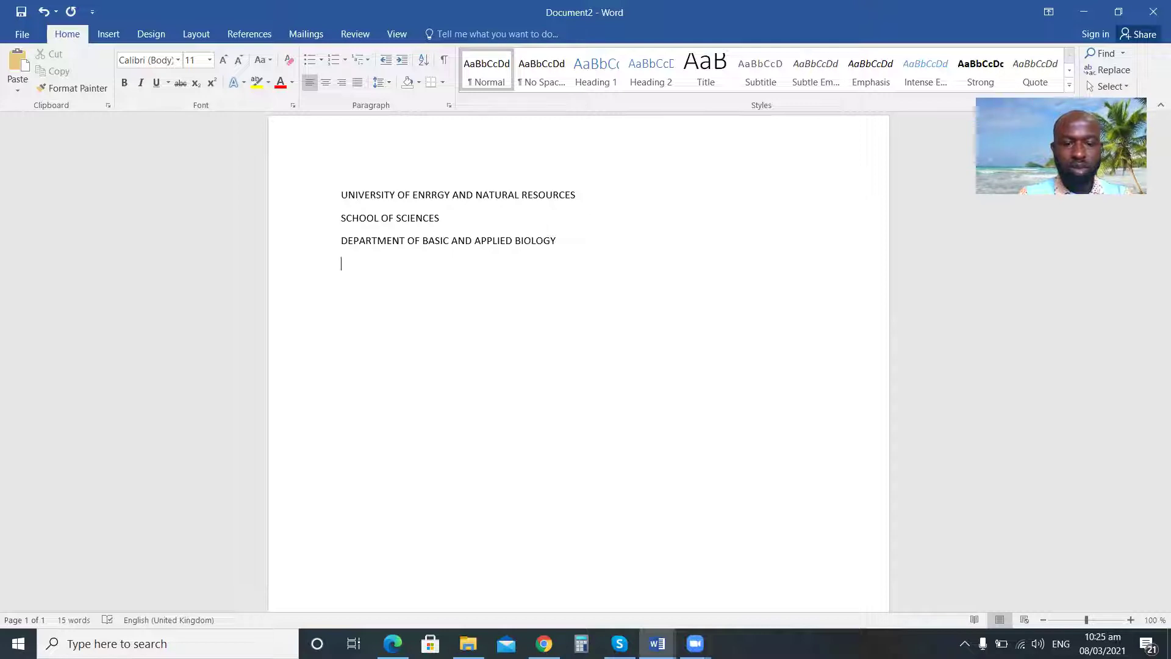
pyautogui.write('COURSE')
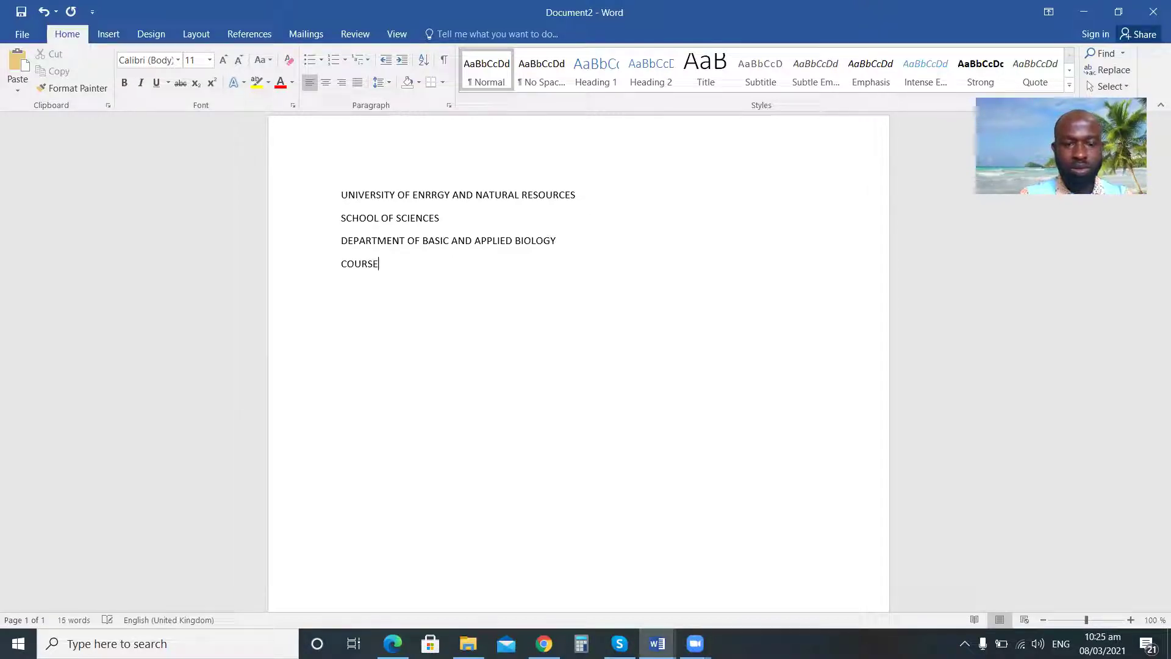
pyautogui.write(' CODE:')
# - Add a COURSE NAME: line below COURSE CODE:, correcting the misspelled word
pyautogui.press('Return')
pyautogui.write('COURSE')
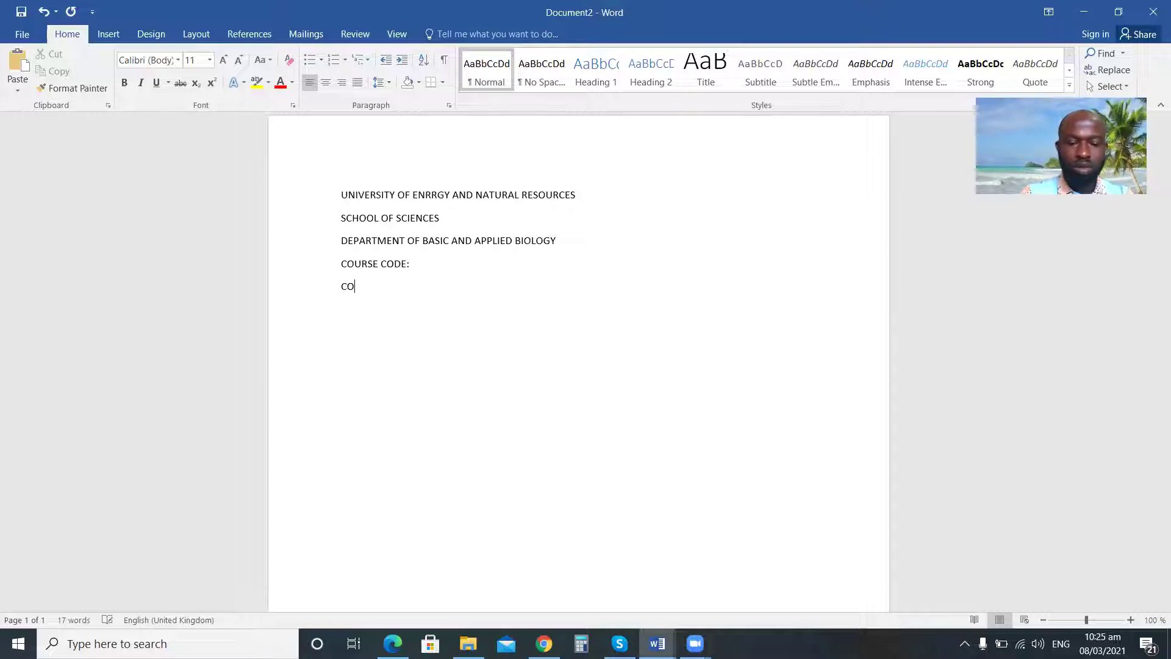
pyautogui.write(' Nme')
pyautogui.press('BackSpace')
pyautogui.press('BackSpace')
pyautogui.press('BackSpace')
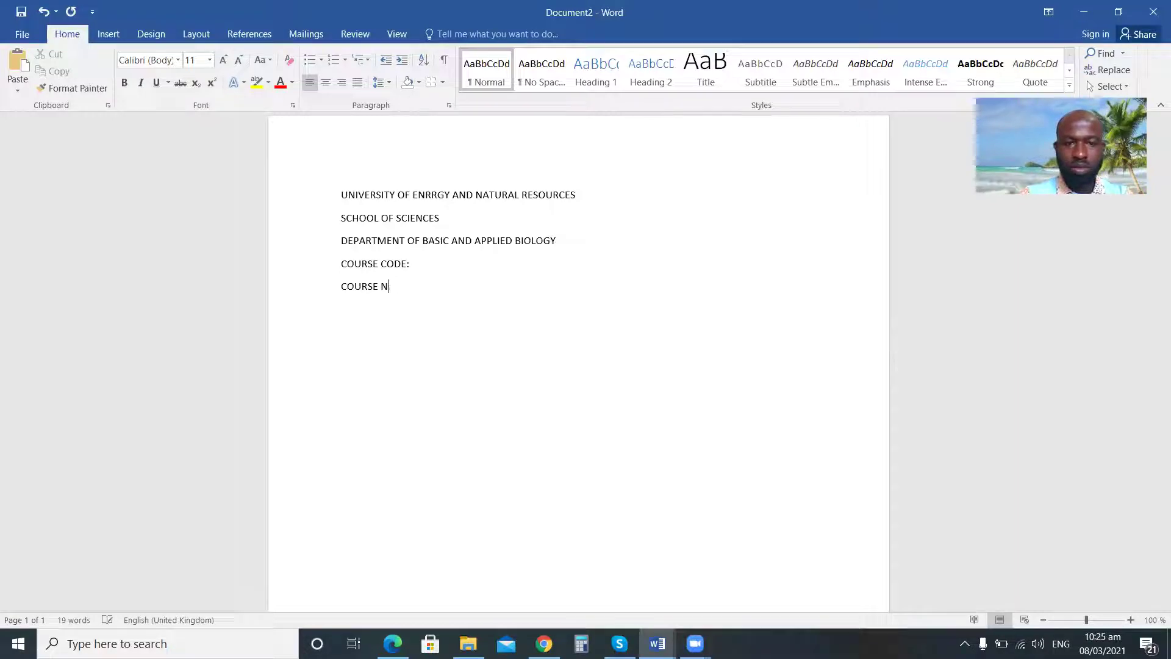
pyautogui.write('NAM')
pyautogui.press('BackSpace')
pyautogui.press('BackSpace')
pyautogui.press('BackSpace')
pyautogui.press('BackSpace')
pyautogui.write('NAME')
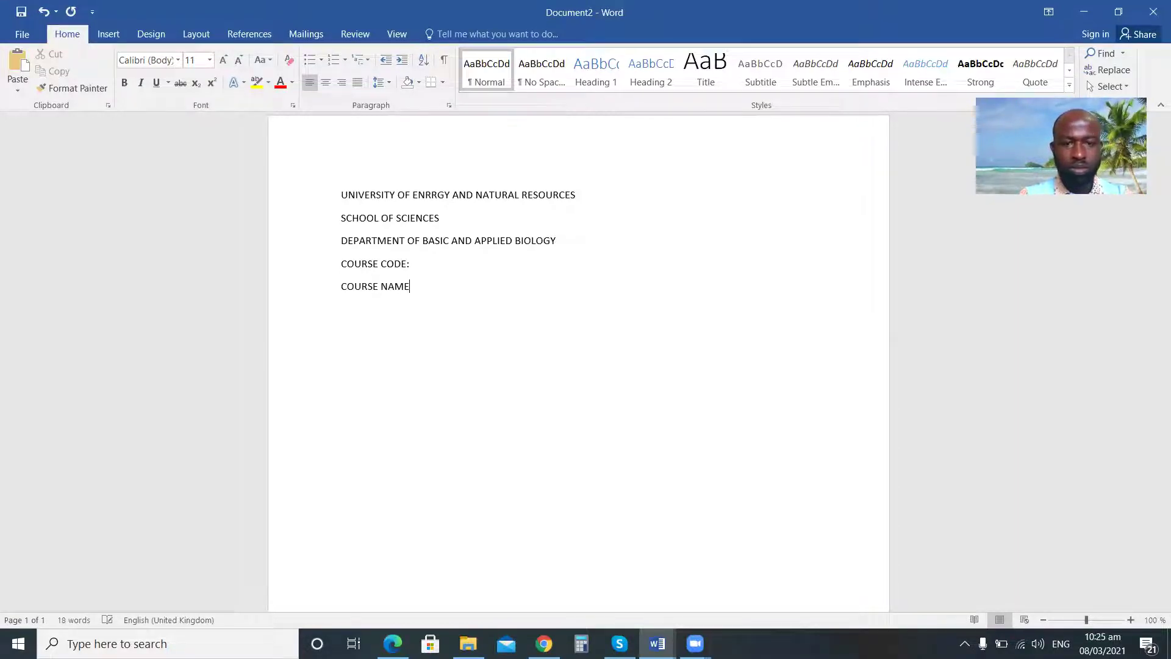
pyautogui.write(':')
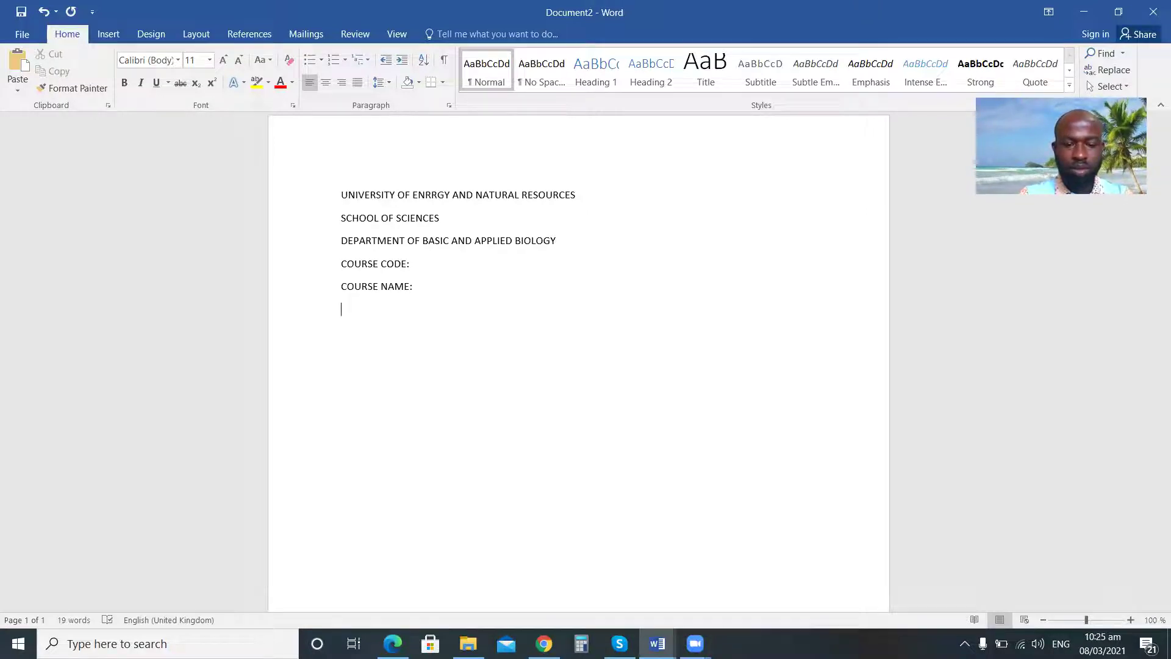
# - Add the COURSE LECTURER and STUDENT INDEX NUMBER lines, fixing the typos
pyautogui.press('Return')
pyautogui.write('C')
pyautogui.write('OURSE LECTU')
pyautogui.write('ERE')
pyautogui.press('BackSpace')
pyautogui.press('BackSpace')
pyautogui.press('BackSpace')
pyautogui.write('RER ')
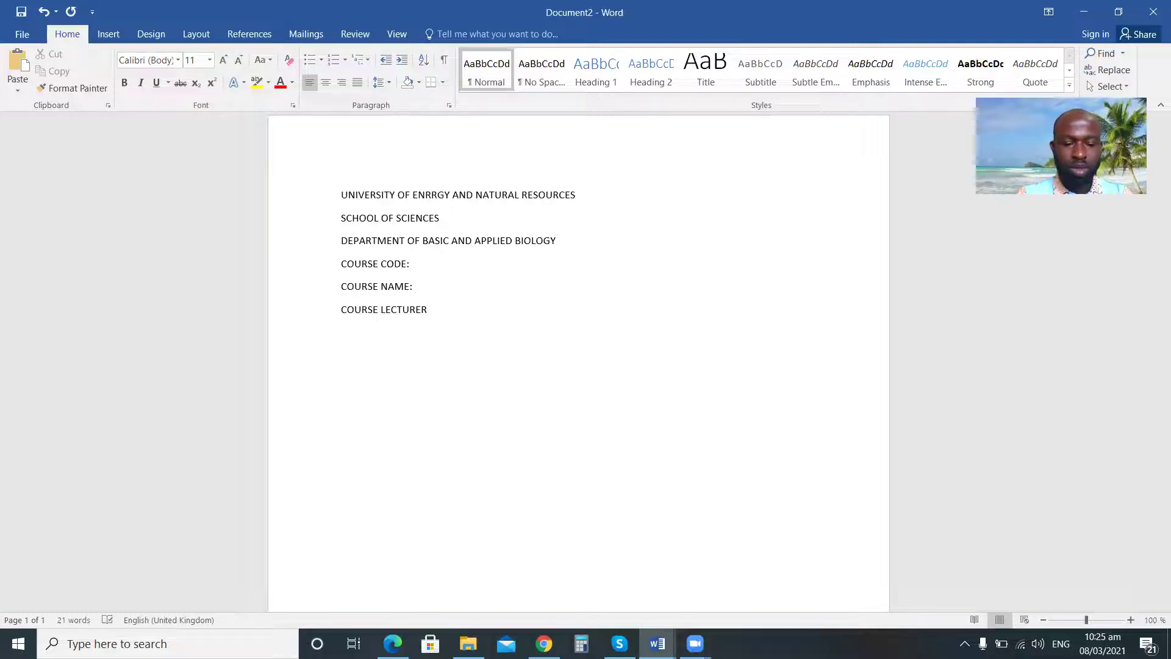
pyautogui.write('INDEX NUM')
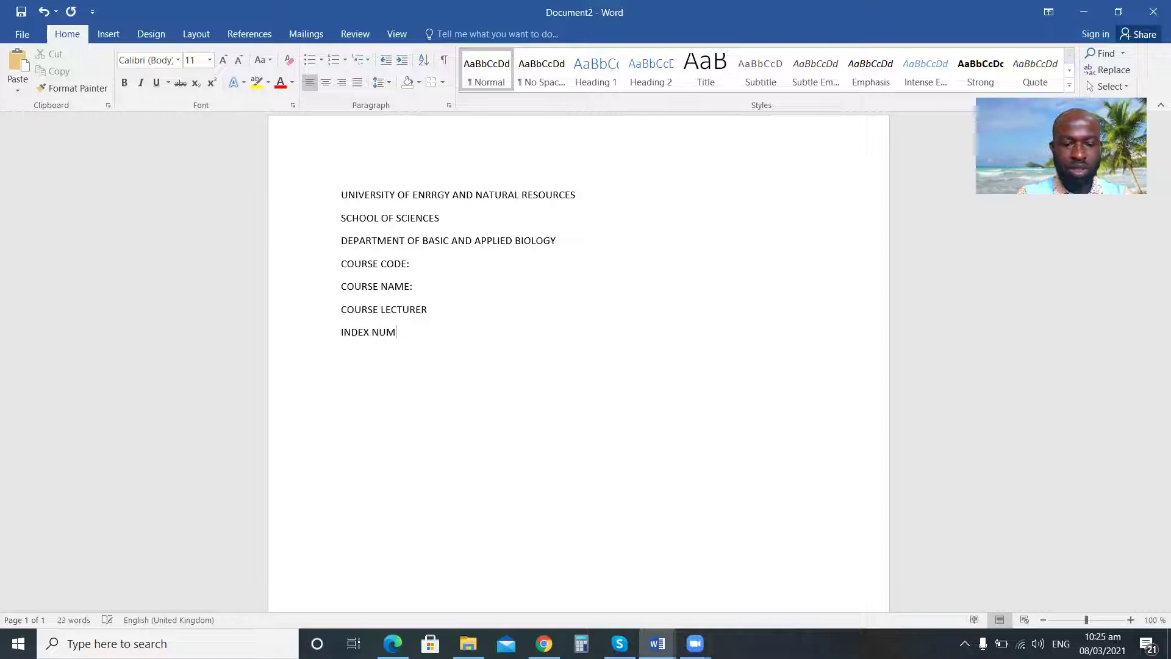
pyautogui.write('BERS')
pyautogui.press('BackSpace')
pyautogui.press('Home')
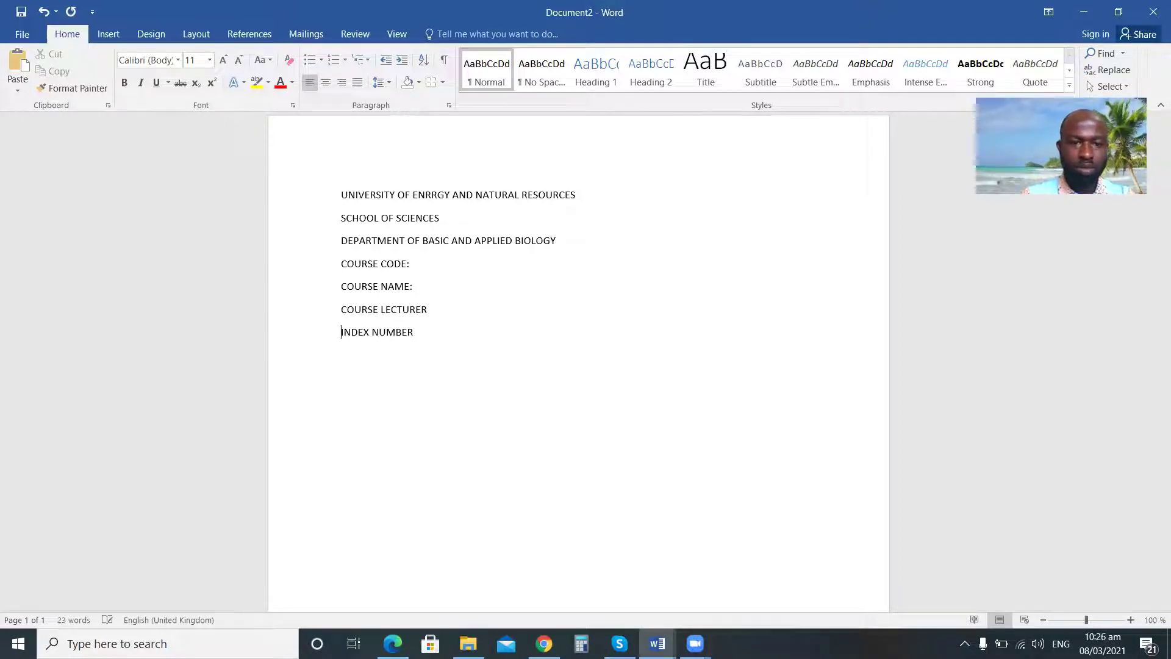
pyautogui.write('STUDENT')
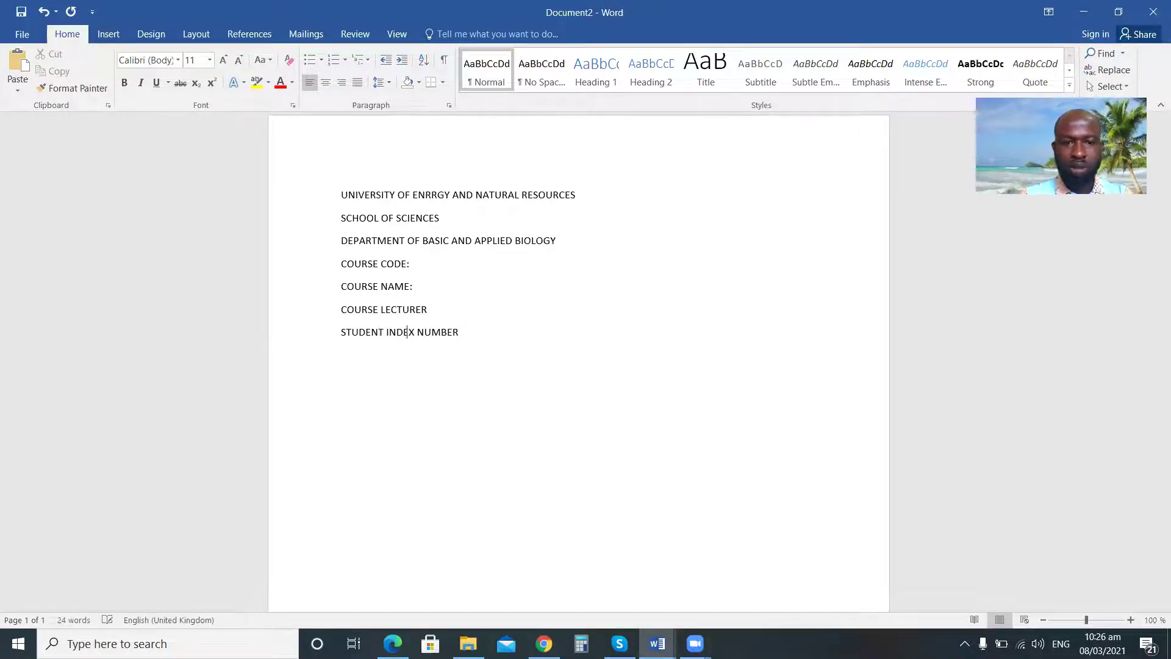
pyautogui.press('End')
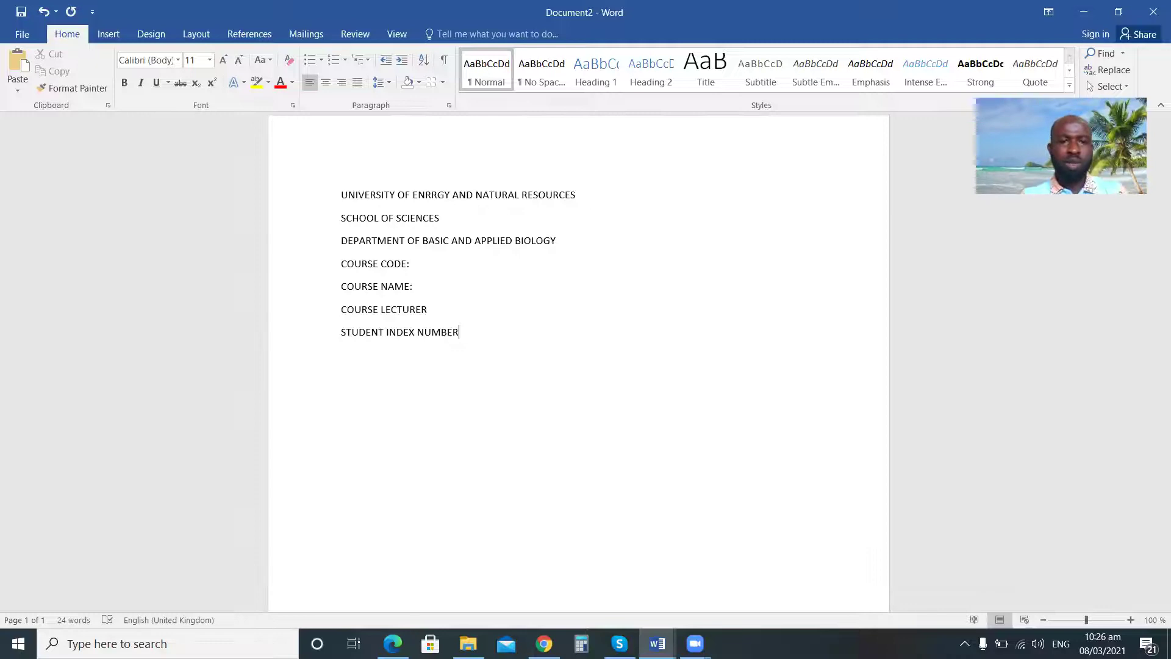
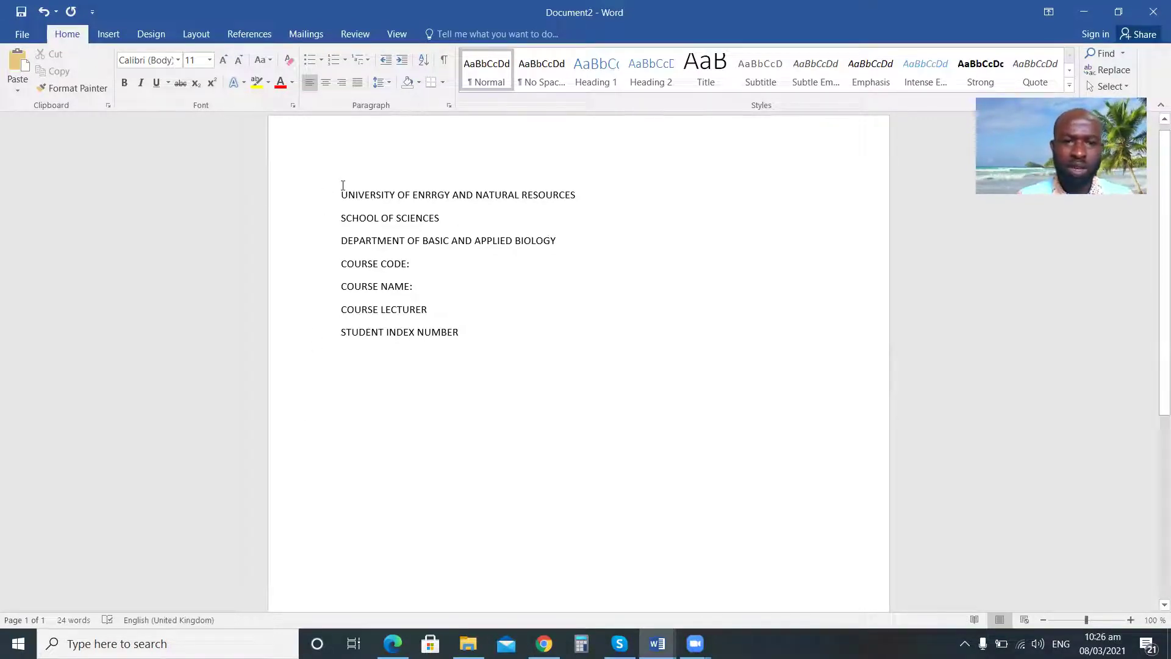
# - Select all seven cover page lines and center them
pyautogui.moveTo(340, 195); pyautogui.dragTo(523, 368)
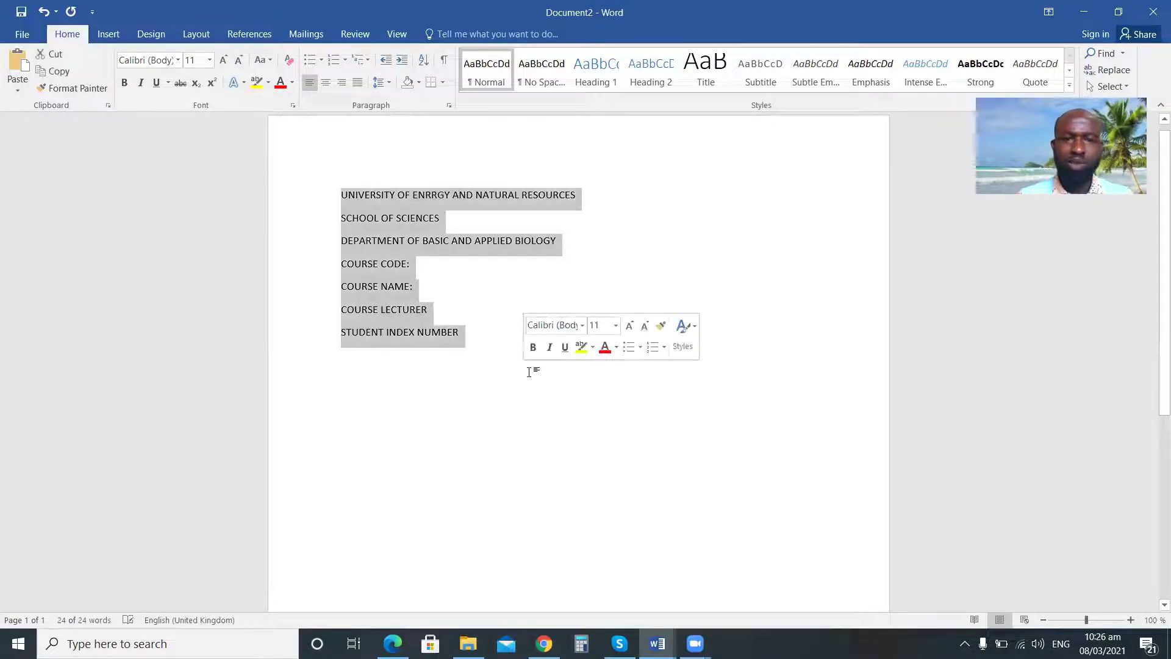
pyautogui.click(325, 83)
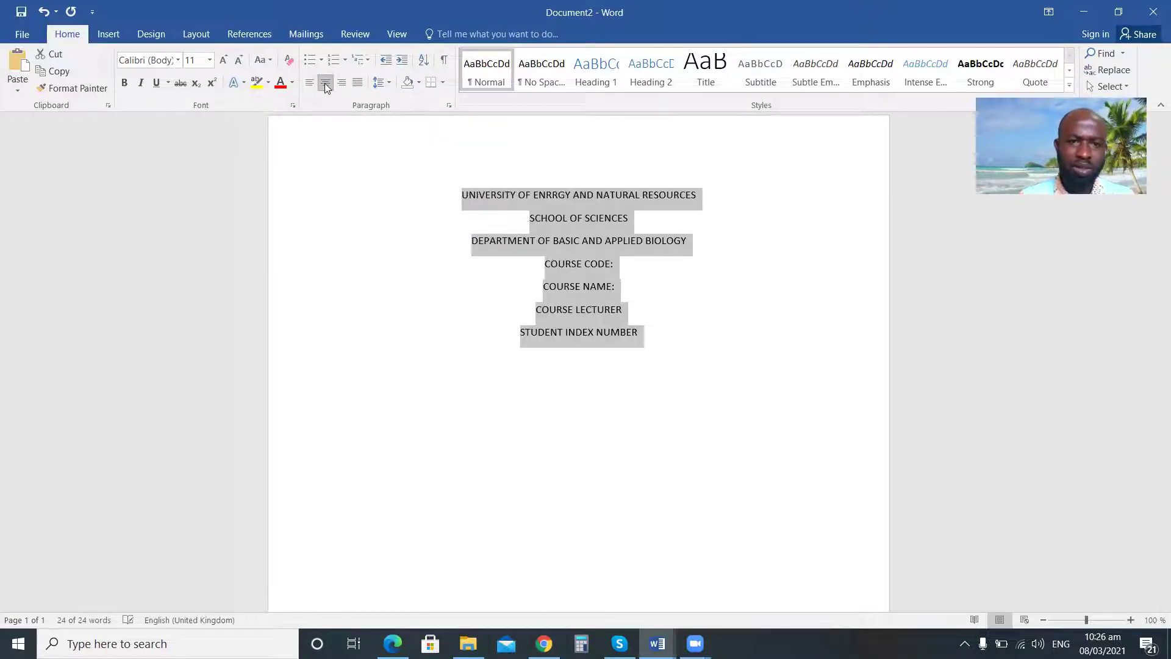
pyautogui.click(325, 83)
pyautogui.click(324, 83)
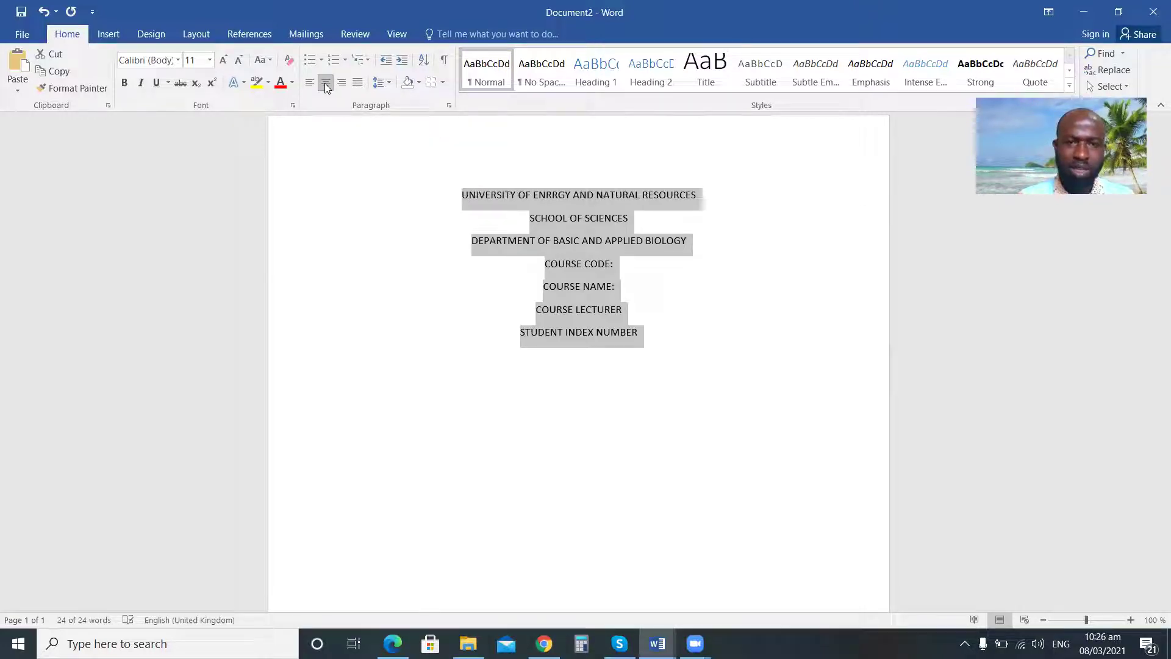
# - Set the selected lines in the Algerian font at size 26
pyautogui.click(206, 60)
pyautogui.click(209, 61)
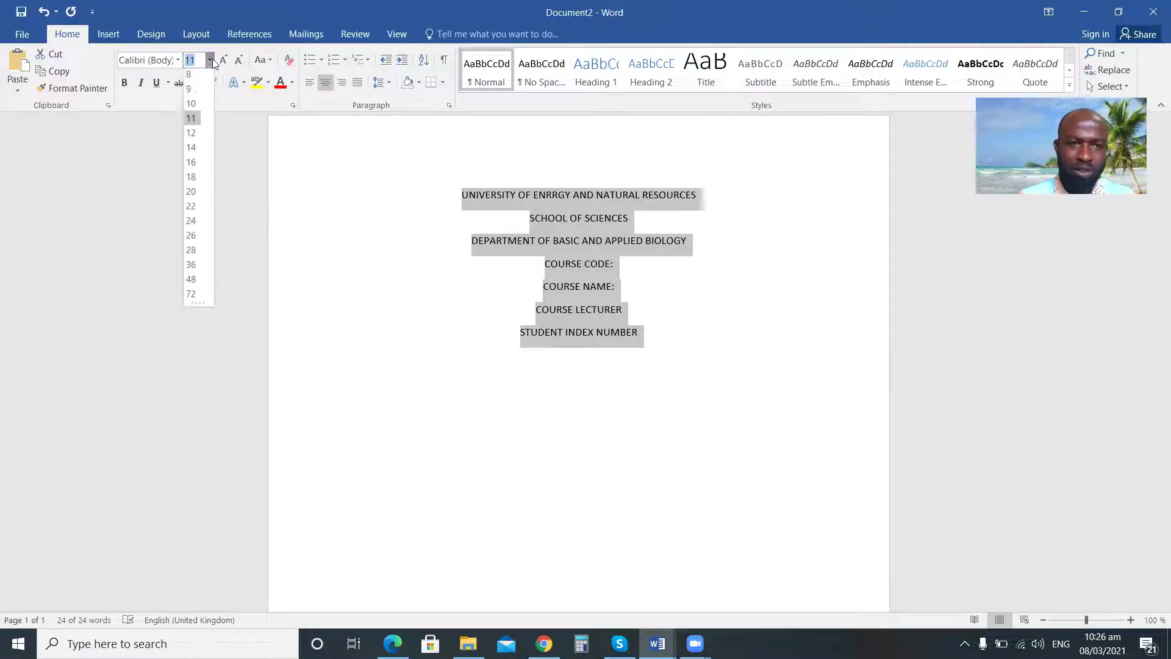
pyautogui.click(190, 224)
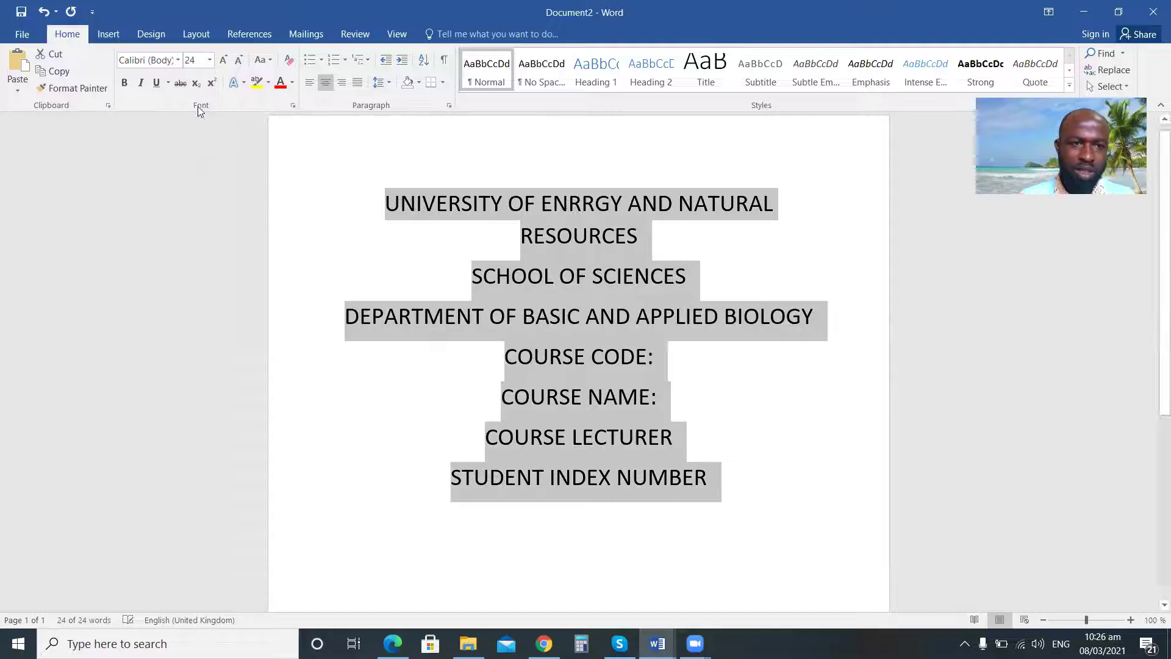
pyautogui.click(178, 60)
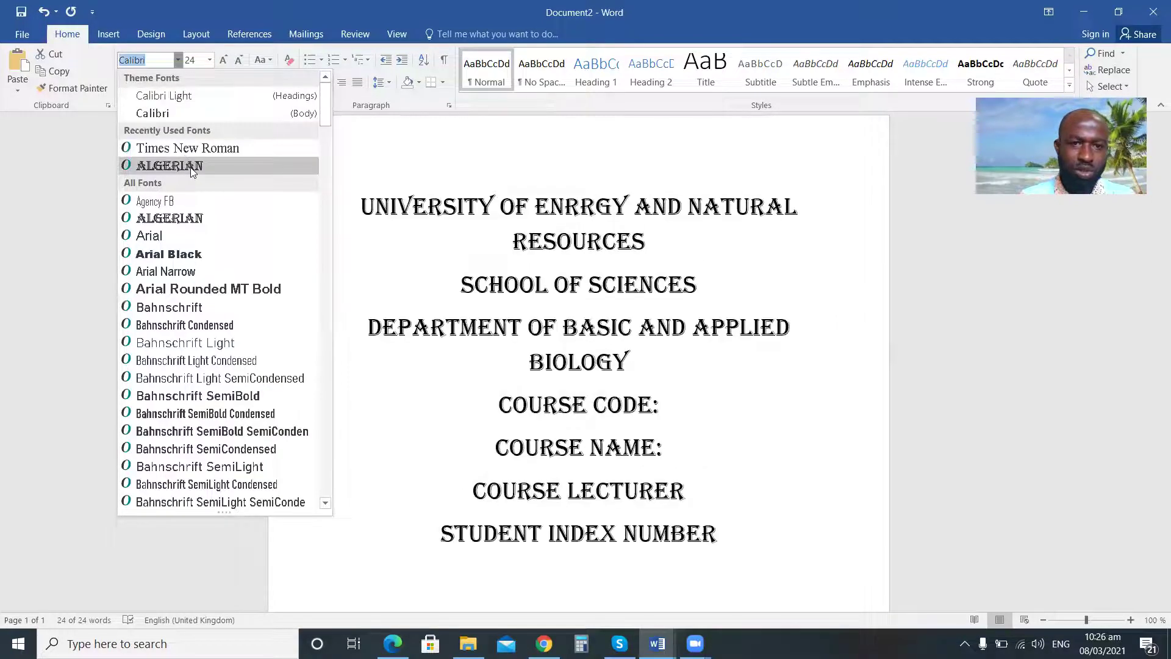
pyautogui.click(191, 166)
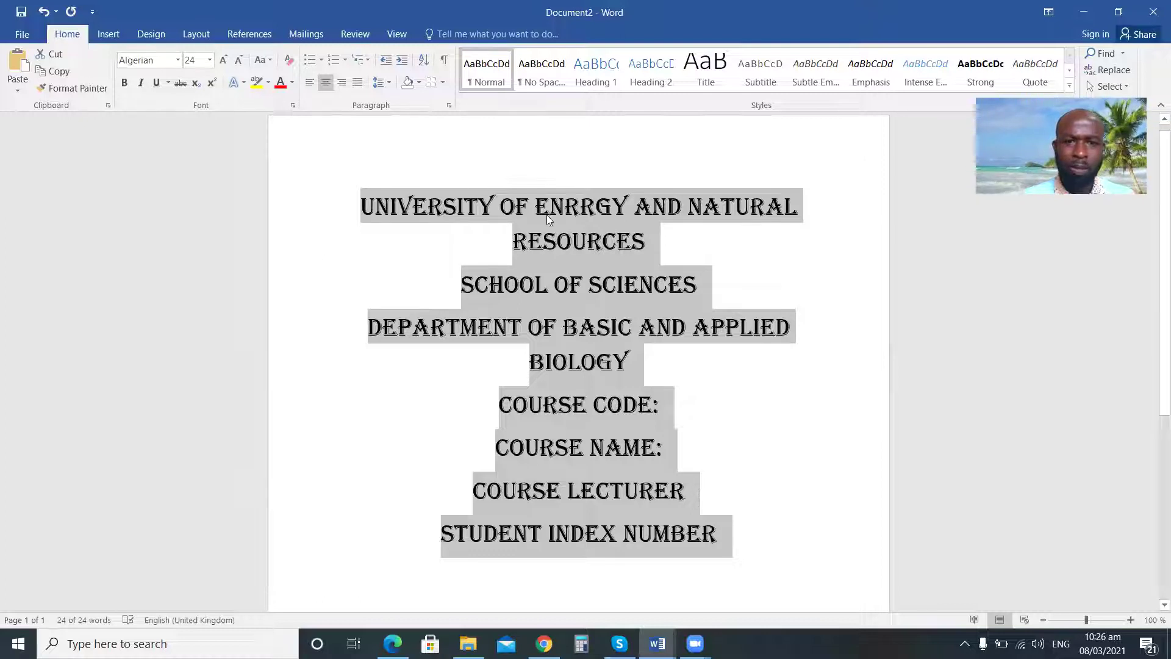
pyautogui.click(210, 60)
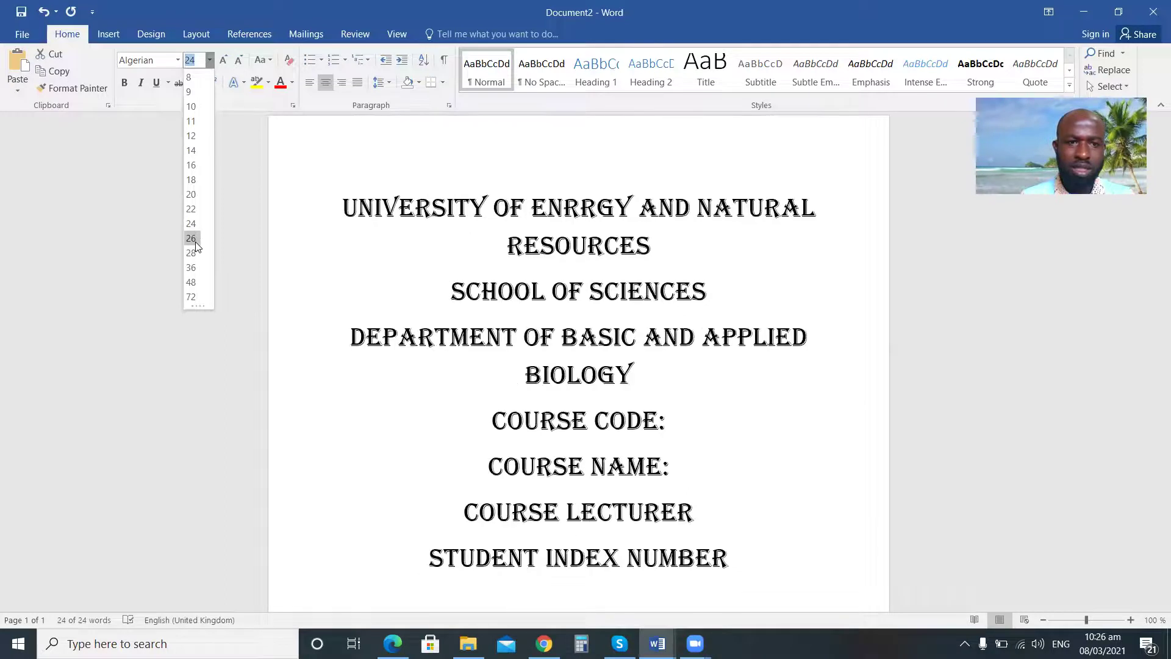
pyautogui.click(192, 238)
pyautogui.click(531, 291)
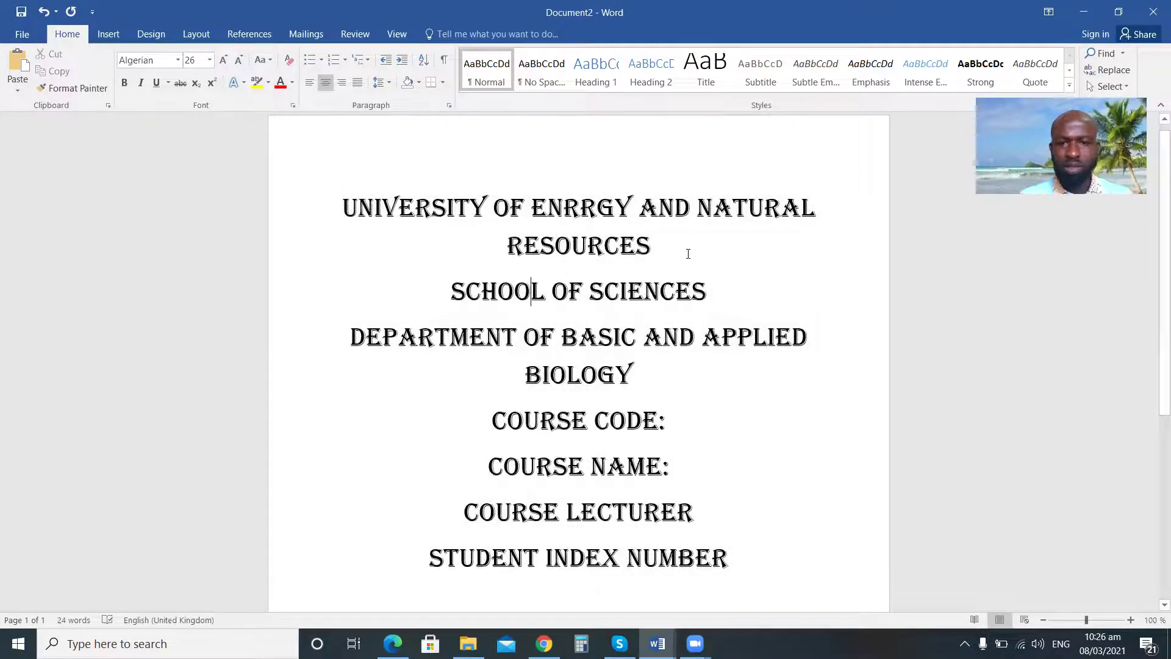
# - Add blank lines after the university name and below BIOLOGY
pyautogui.press('Return')
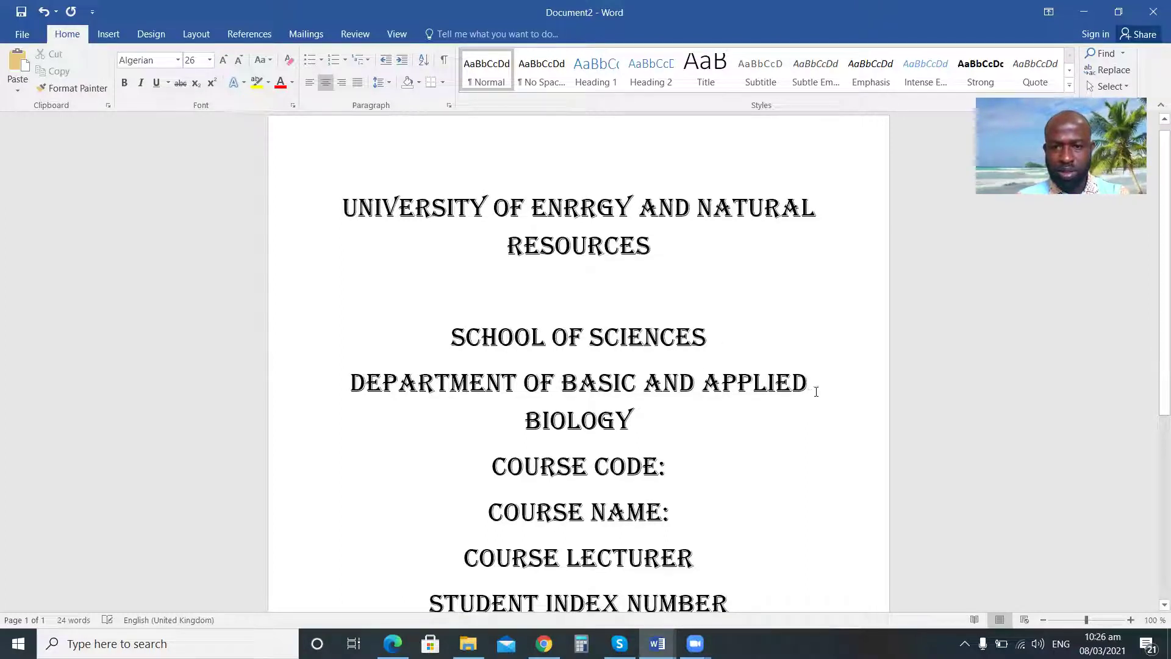
pyautogui.press('Return')
pyautogui.click(697, 416)
pyautogui.press('Return')
pyautogui.scroll(-5, 687, 515)
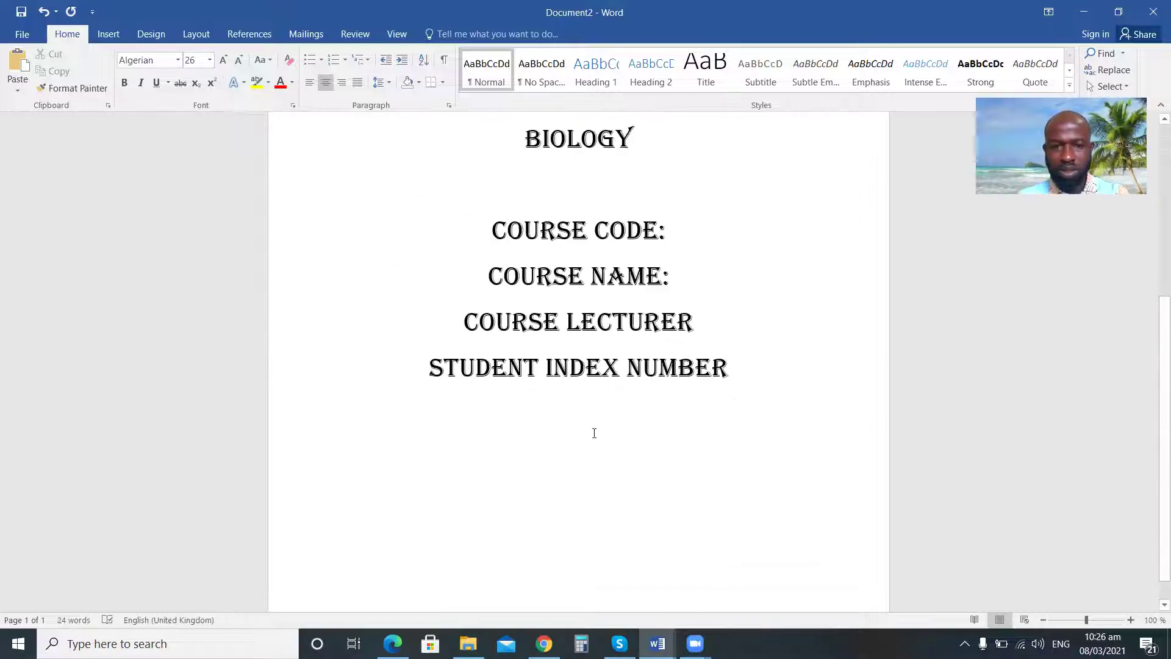
# - Add colons after the COURSE LECTURER and STUDENT INDEX NUMBER labels
pyautogui.click(692, 328)
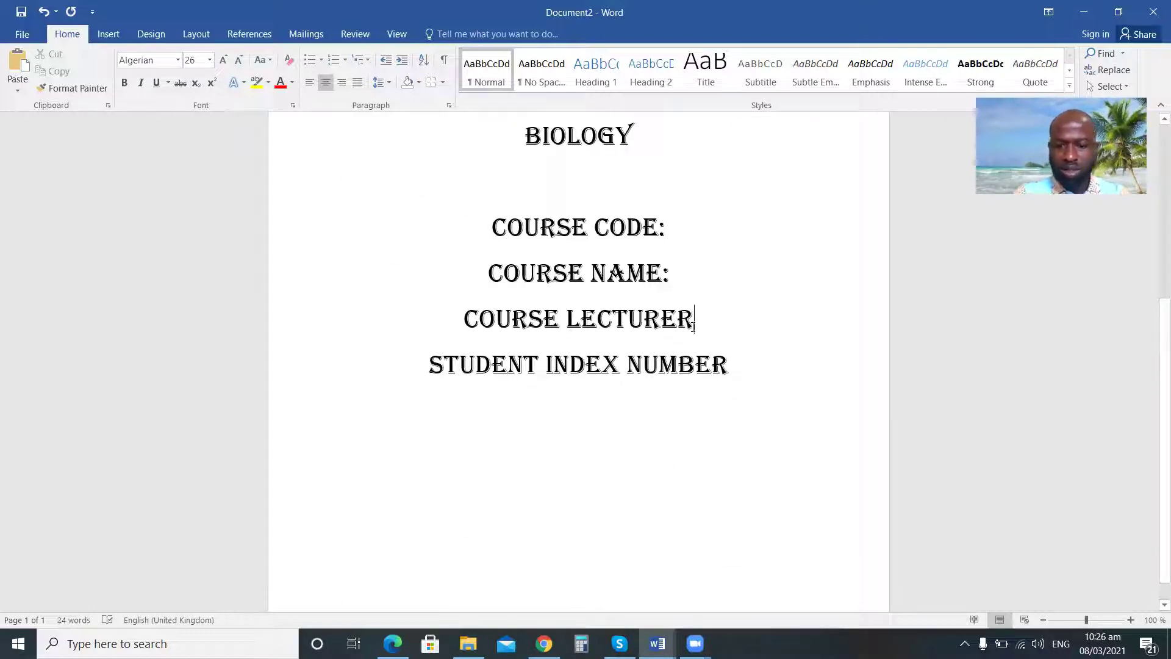
pyautogui.write(':')
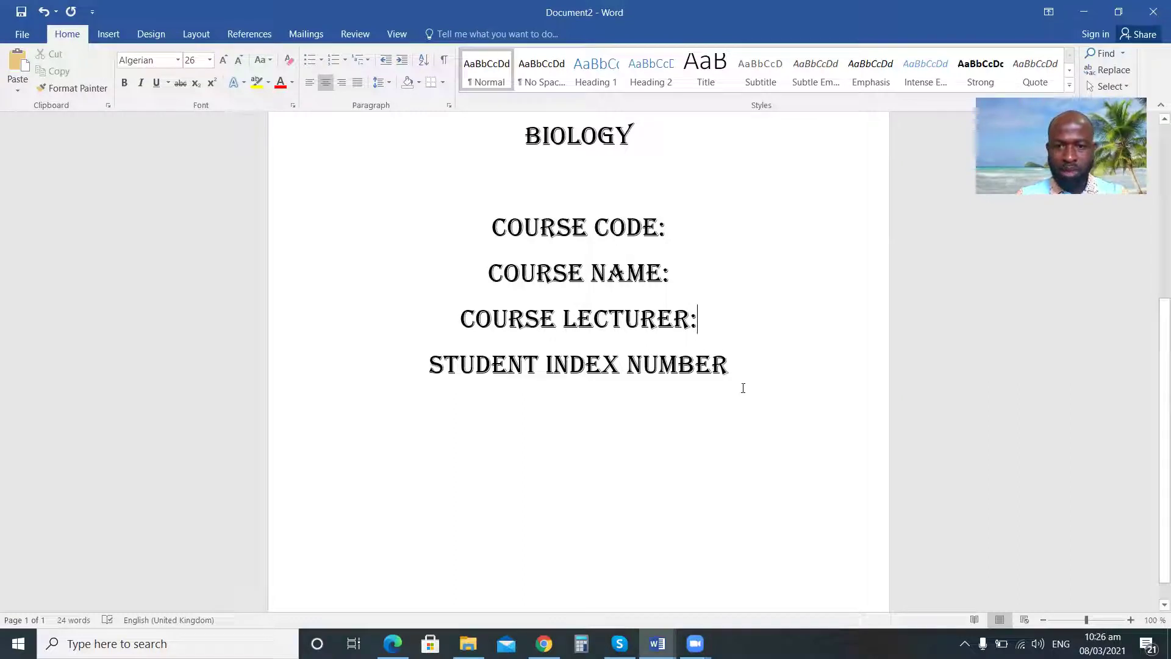
pyautogui.write(':')
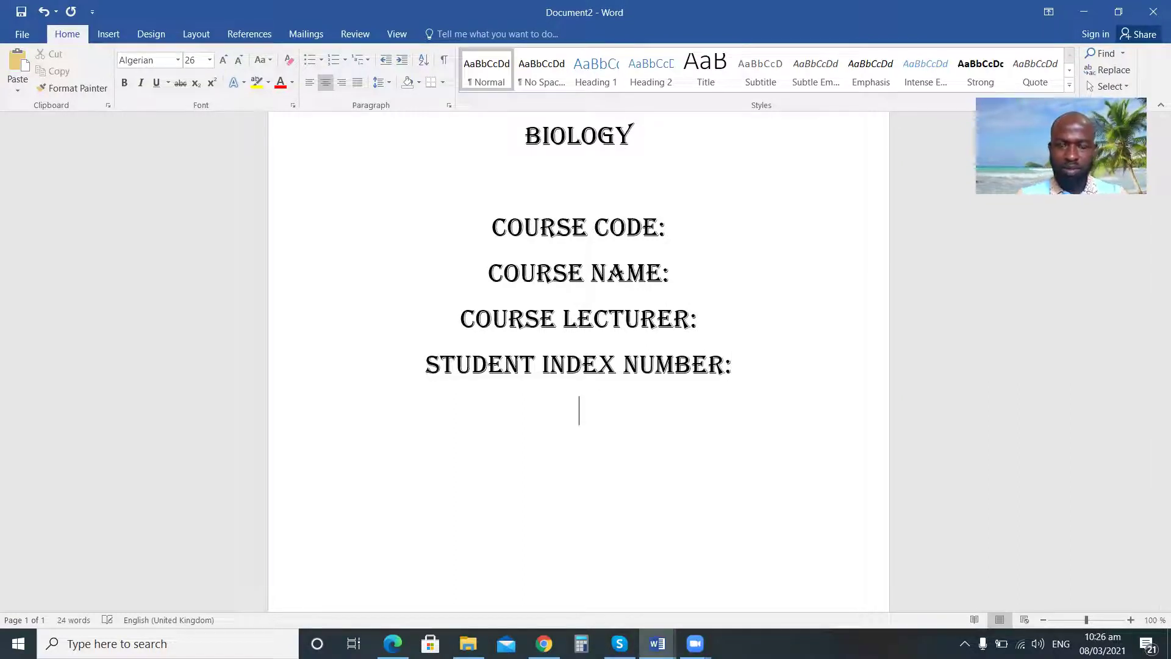
pyautogui.scroll(5, 570, 379)
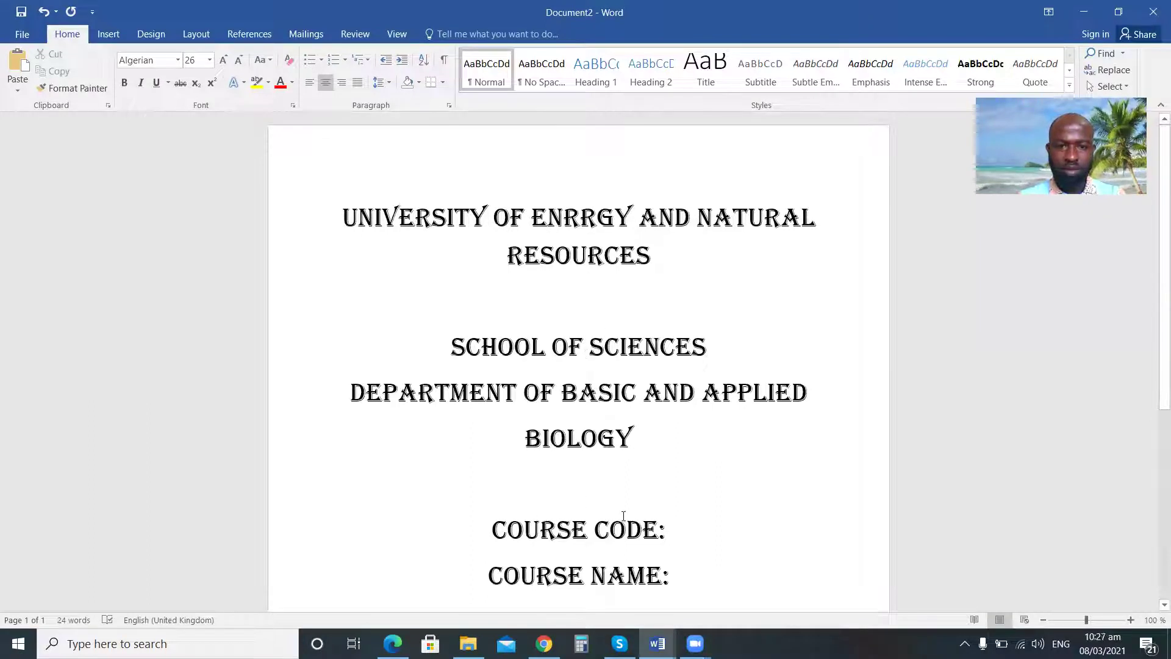
# - Type course code UENR103 and course name COMPUTER LITERACY AND INFORMATION TECHNOLOGY
pyautogui.scroll(-3, 624, 515)
pyautogui.click(690, 379)
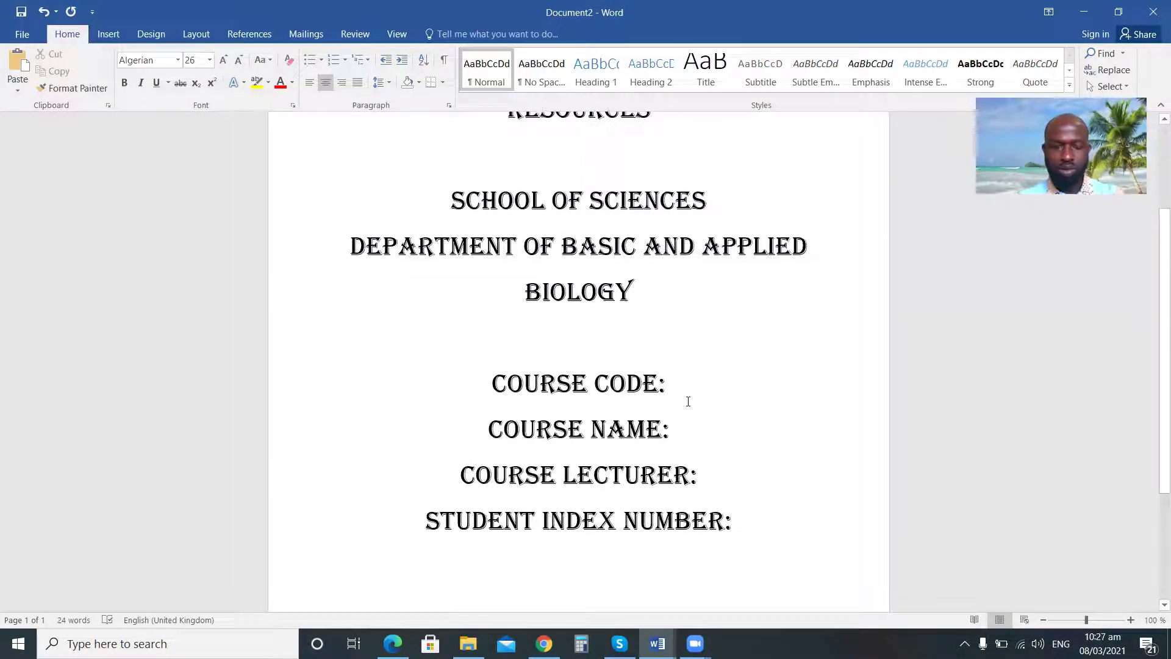
pyautogui.write('UE')
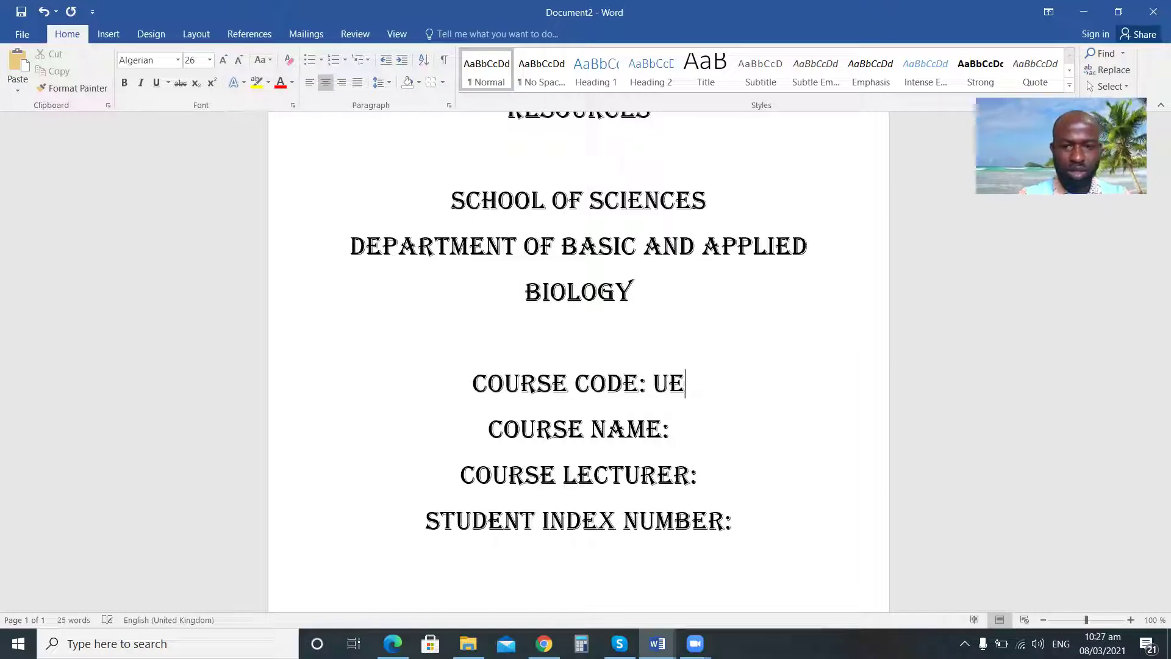
pyautogui.write('NR103')
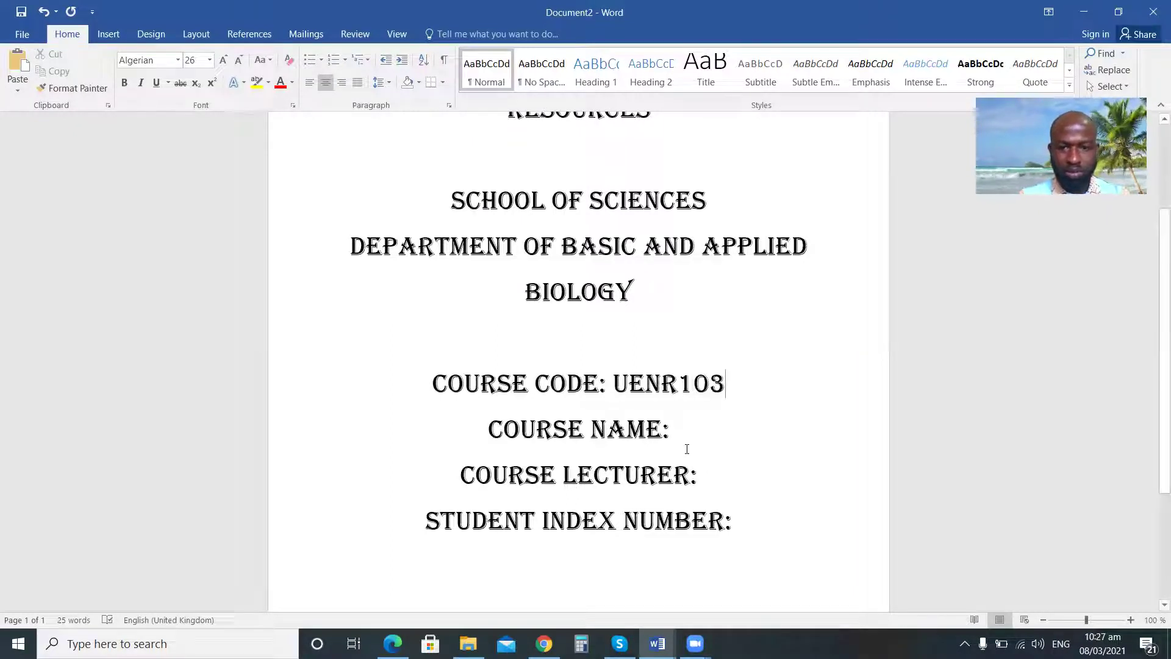
pyautogui.write('COM')
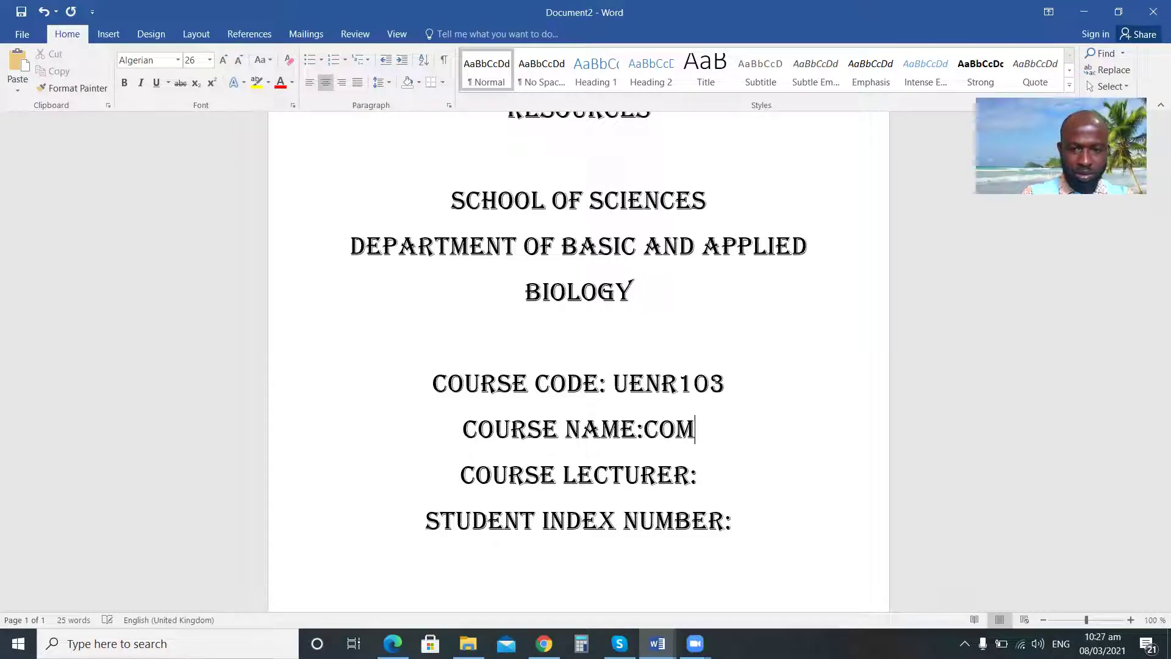
pyautogui.write('PUTER')
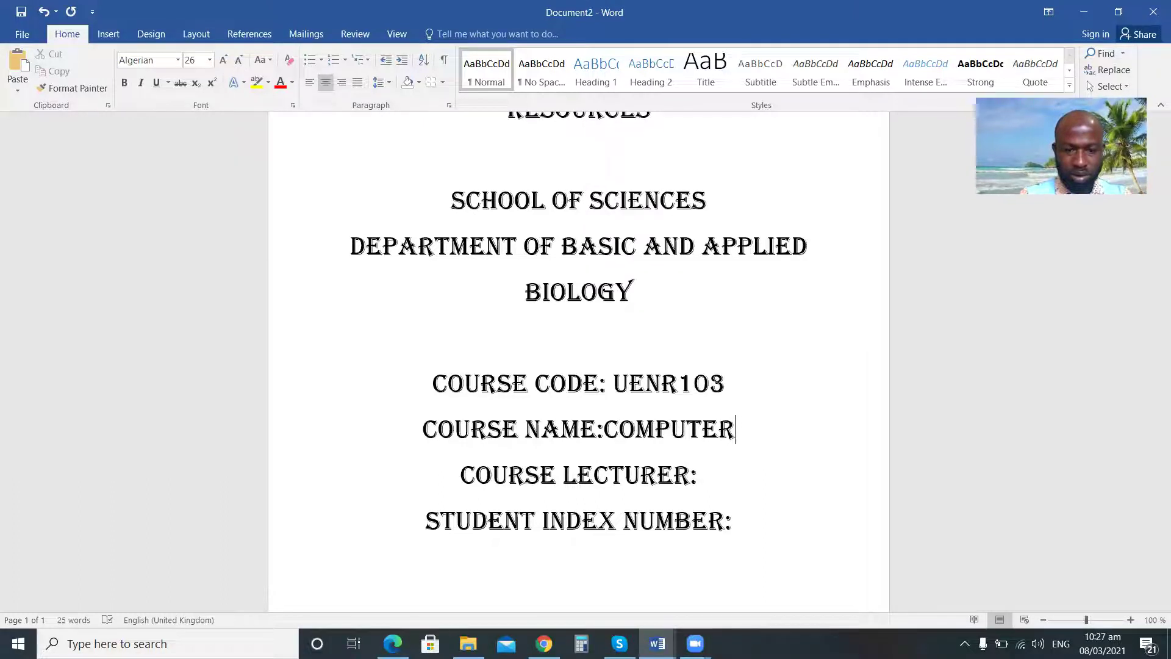
pyautogui.write(' LE')
pyautogui.press('BackSpace')
pyautogui.write('ITERAC')
pyautogui.write('CY')
pyautogui.press('BackSpace')
pyautogui.press('BackSpace')
pyautogui.write('Y AND INF')
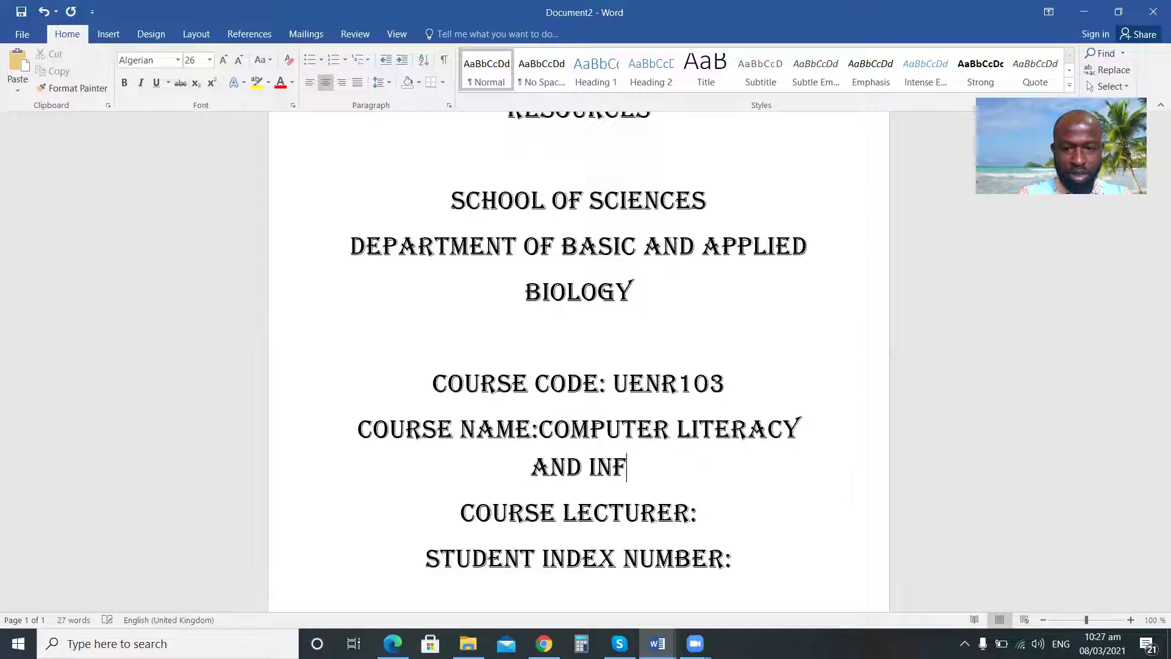
pyautogui.write('ORMATION')
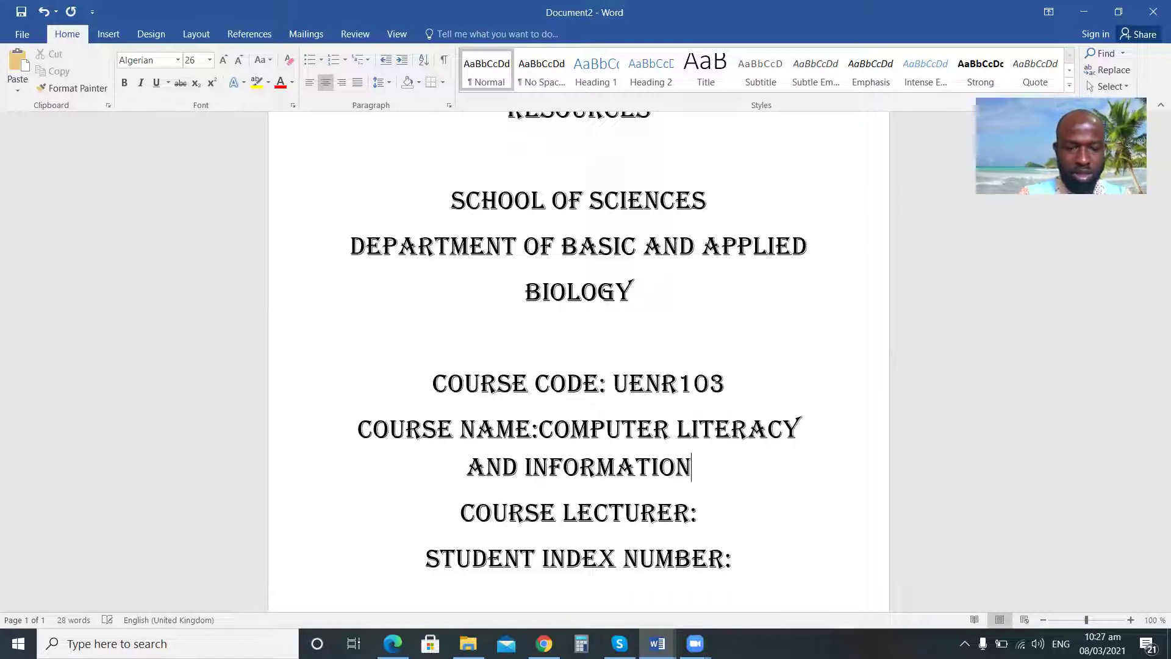
pyautogui.write(' TECHNOLOGY')
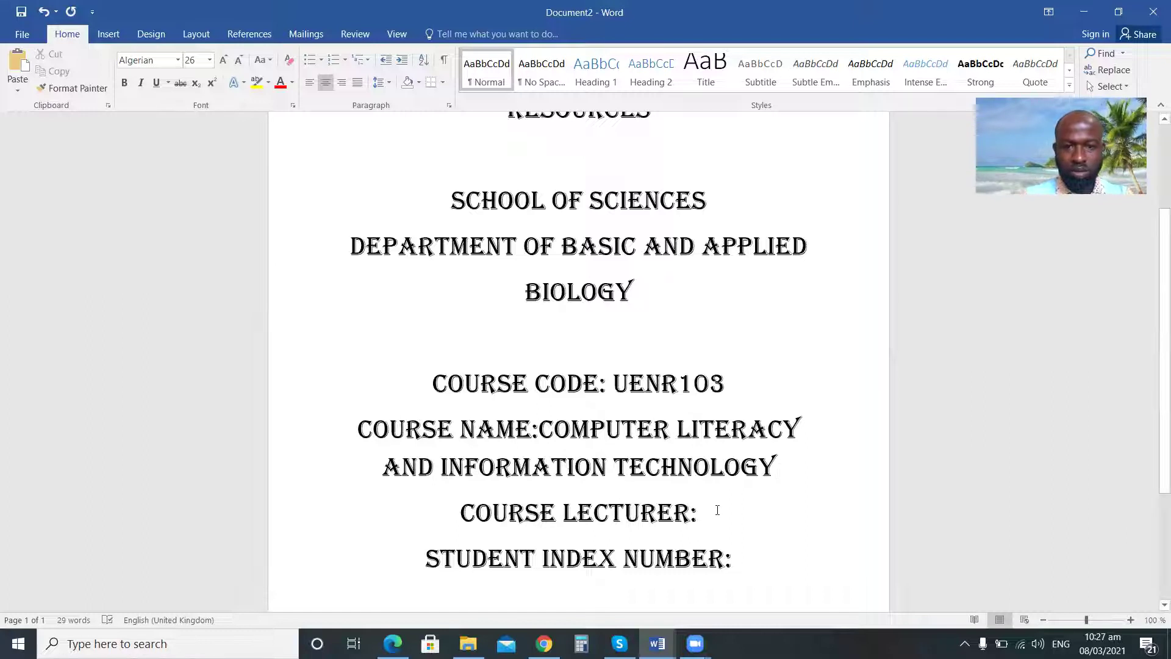
# - Enter the lecturer's name and fix the missing space after COURSE NAME: via spelling suggestion
pyautogui.press('Down')
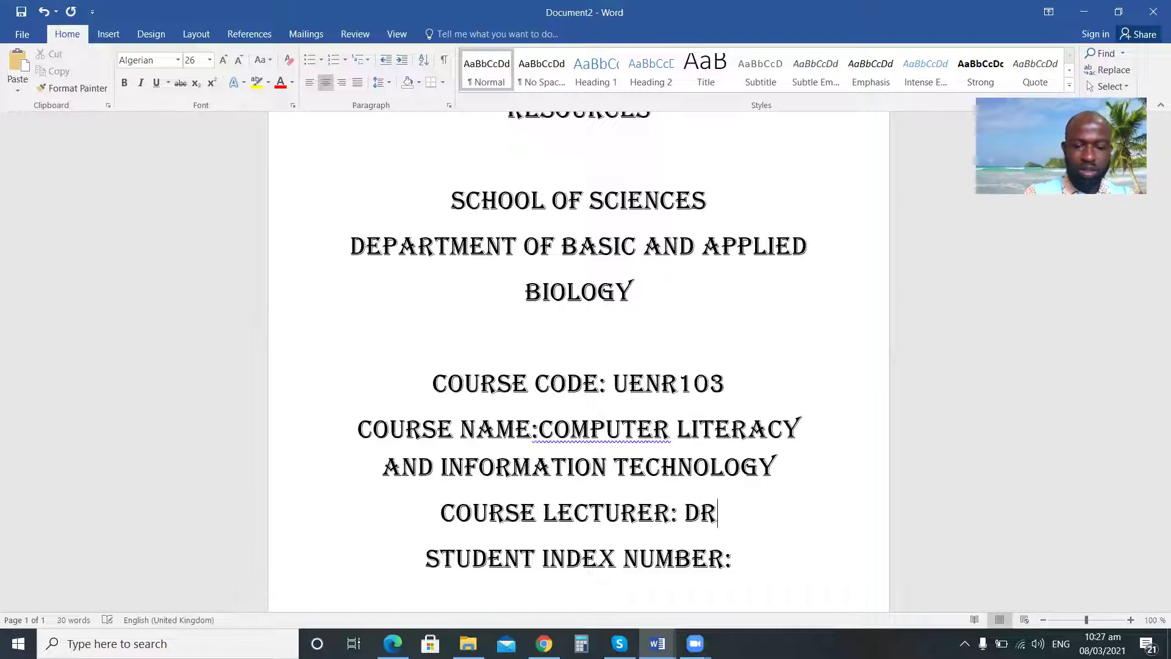
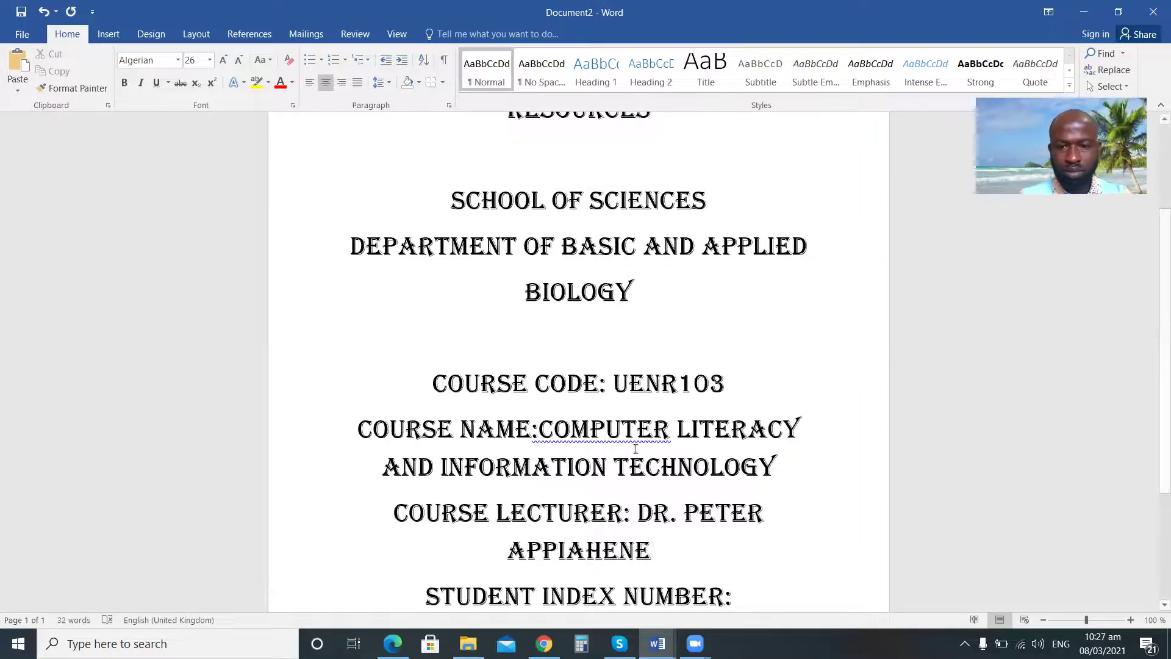
pyautogui.rightClick(617, 437)
pyautogui.click(583, 454)
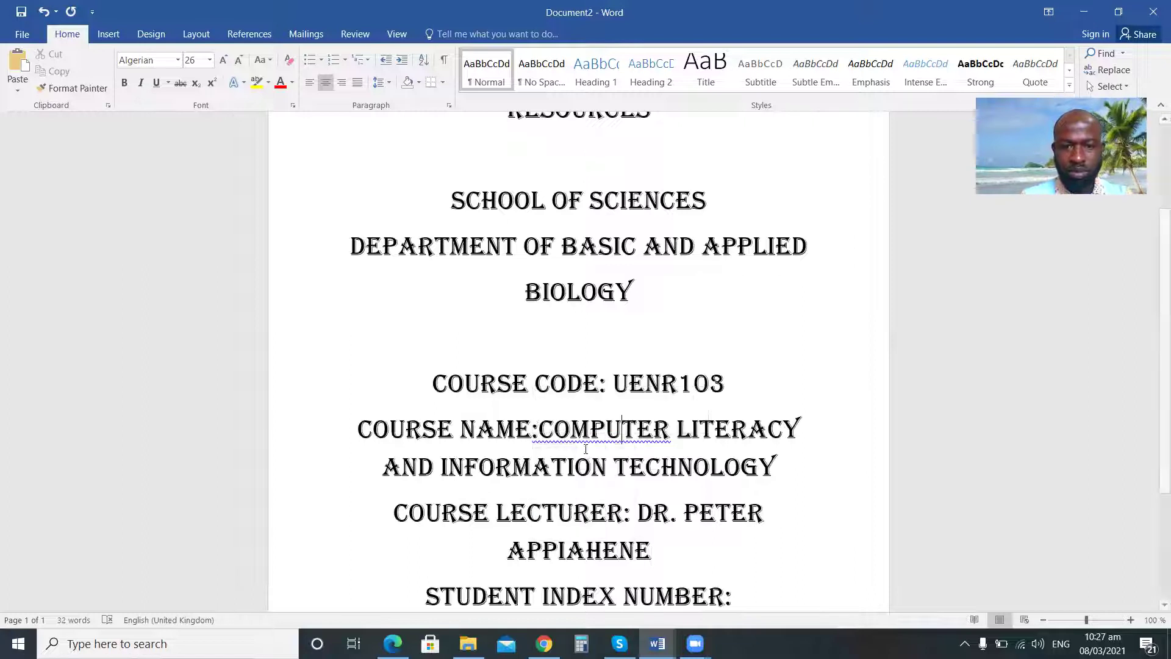
pyautogui.scroll(3, 585, 369)
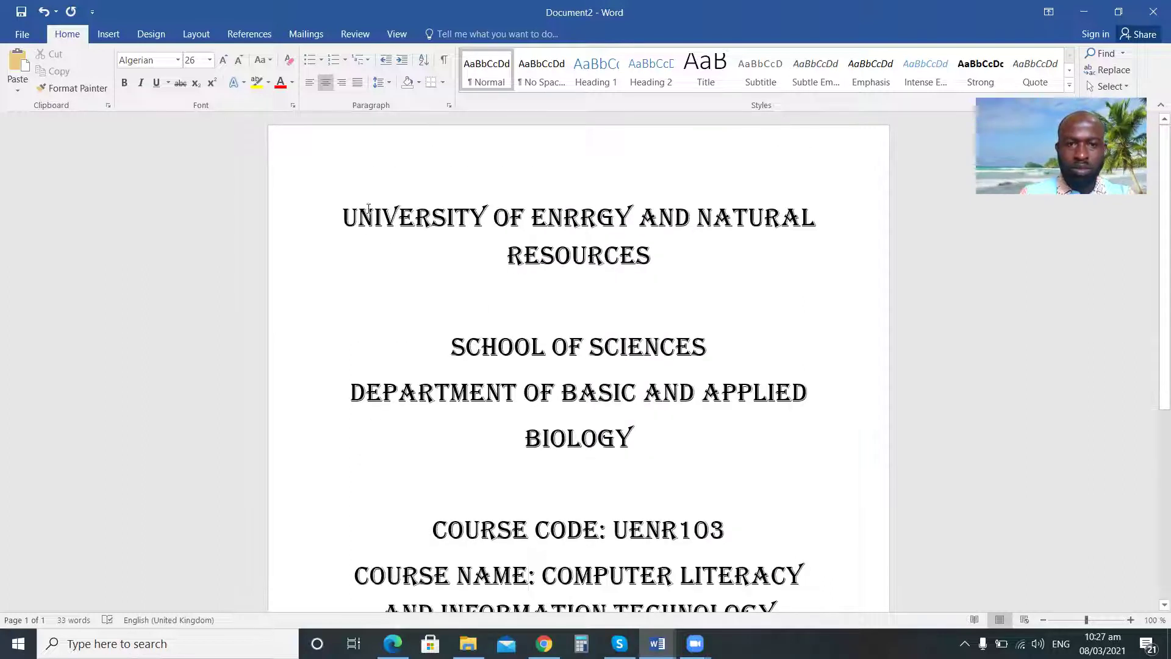
# - Make all the document text bold
pyautogui.hotkey('ctrl', 'a')
pyautogui.scroll(-5, 635, 449)
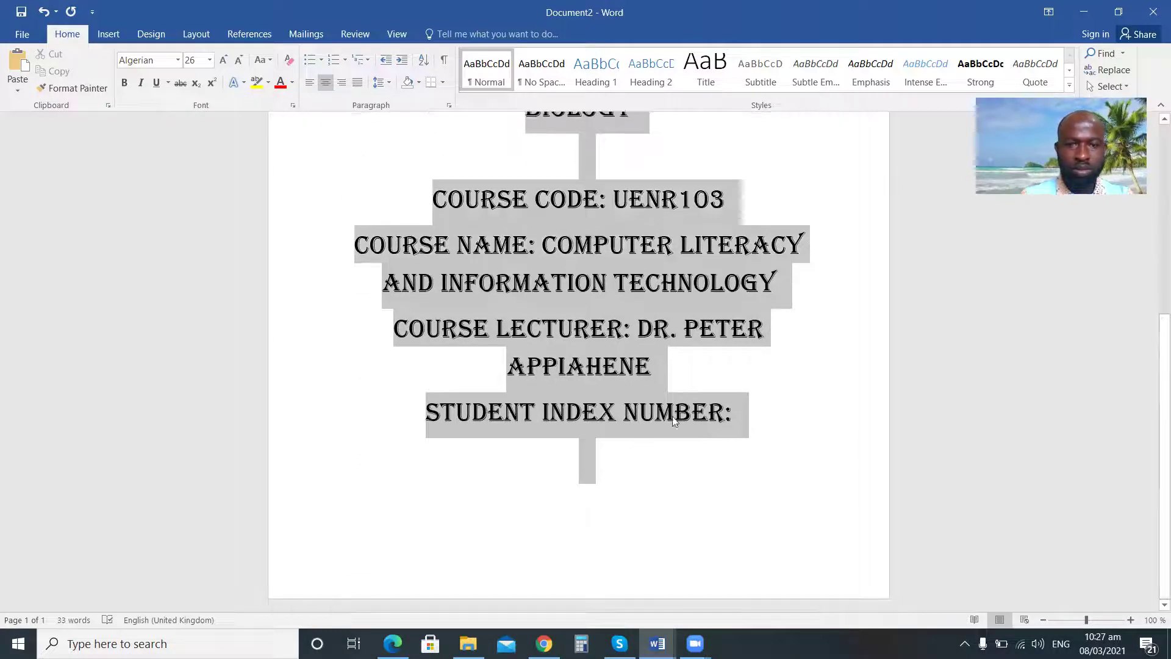
pyautogui.click(125, 83)
pyautogui.click(479, 284)
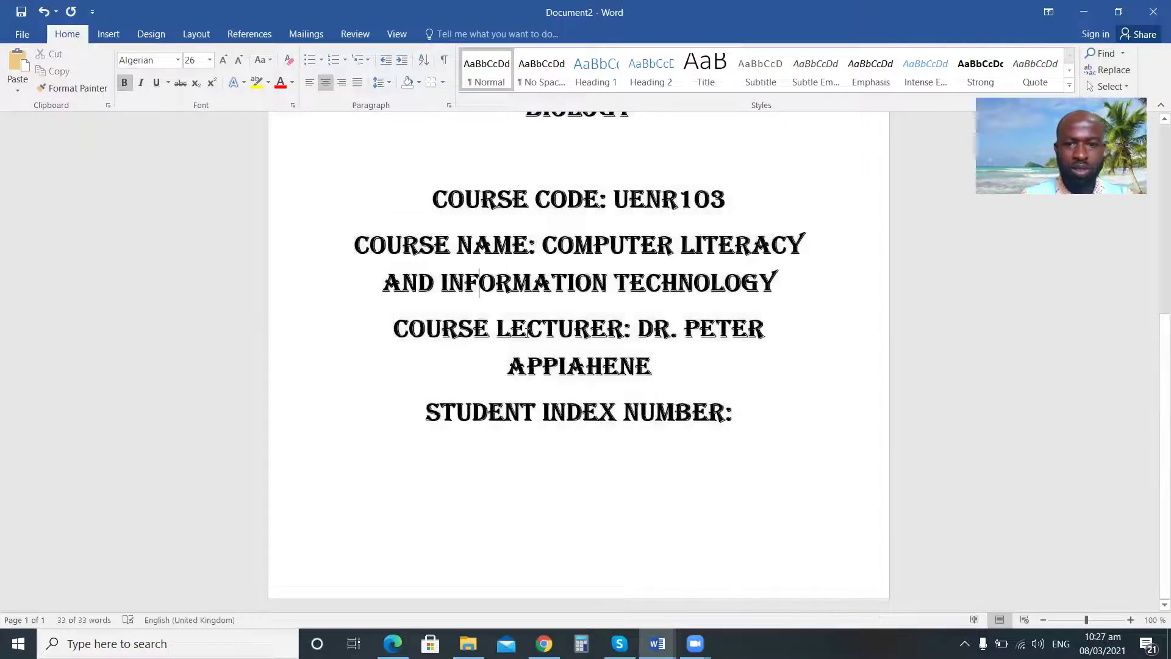
pyautogui.scroll(3, 552, 356)
pyautogui.scroll(-3, 552, 357)
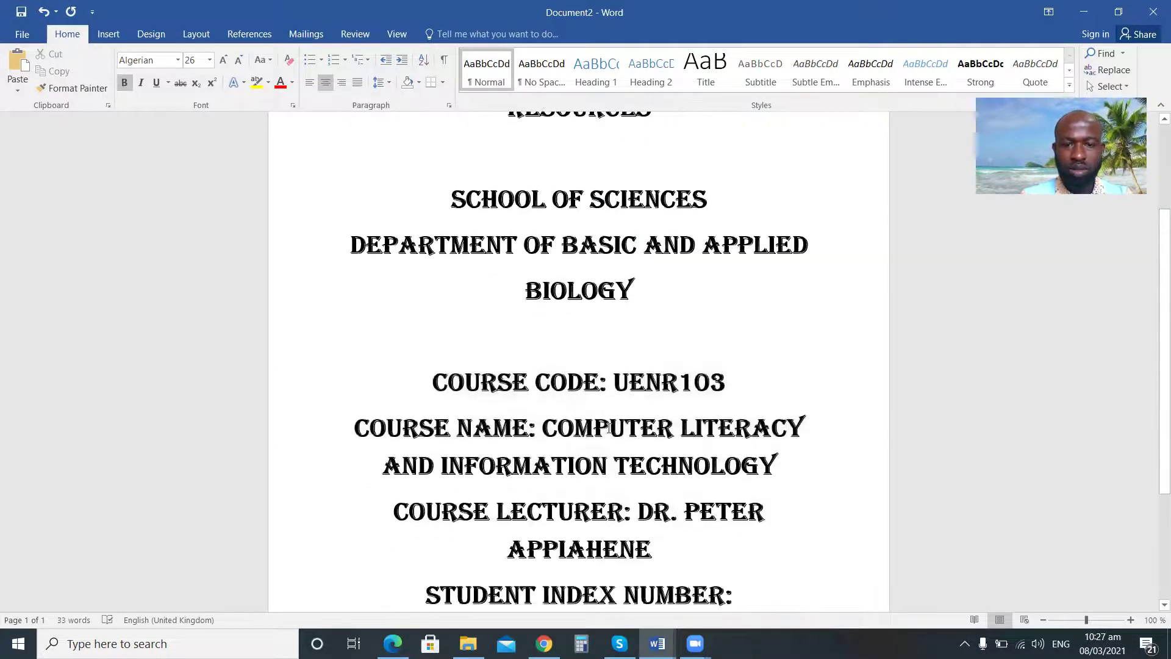
pyautogui.scroll(2, 589, 321)
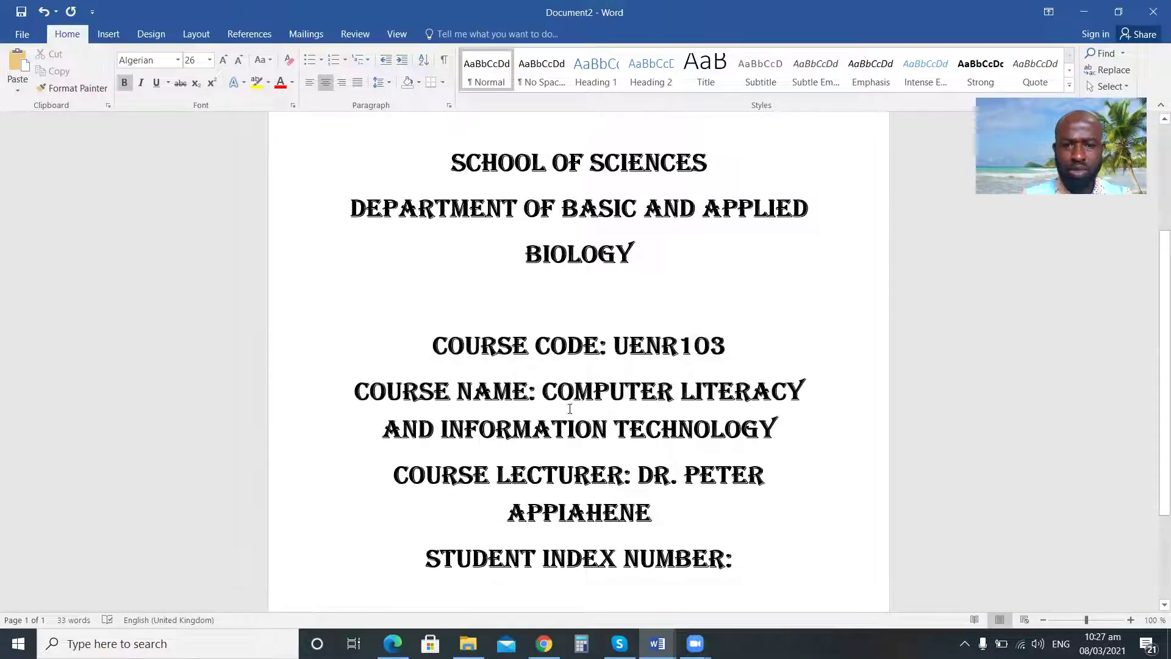
# - Type the student's index number after STUDENT INDEX NUMBER:
pyautogui.click(771, 553)
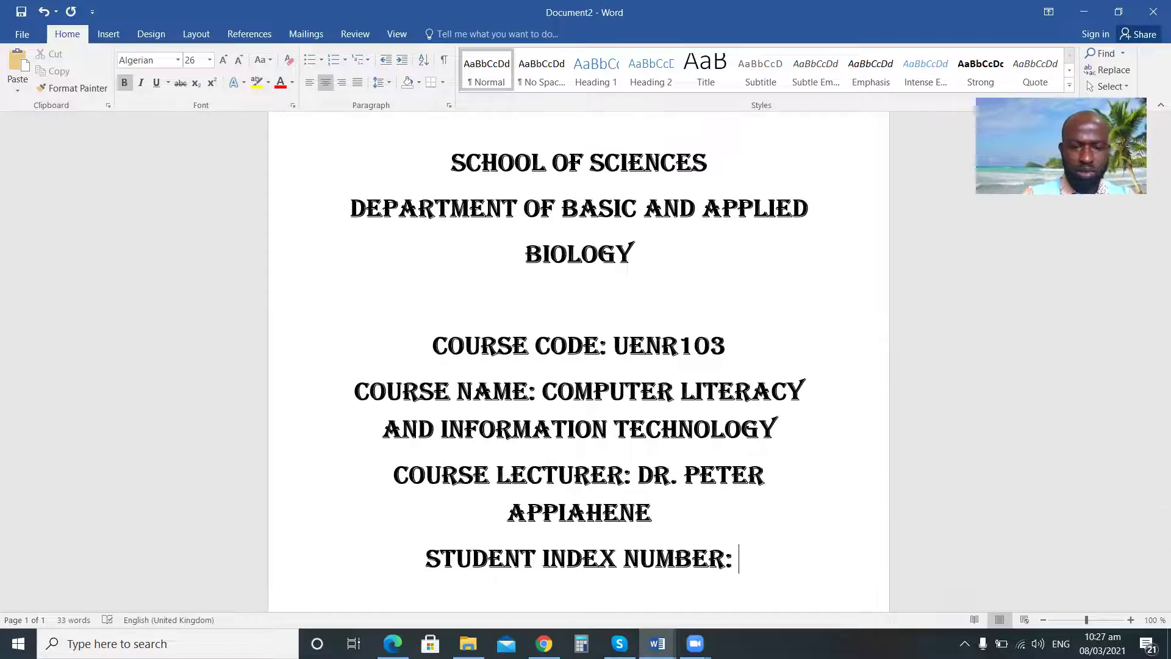
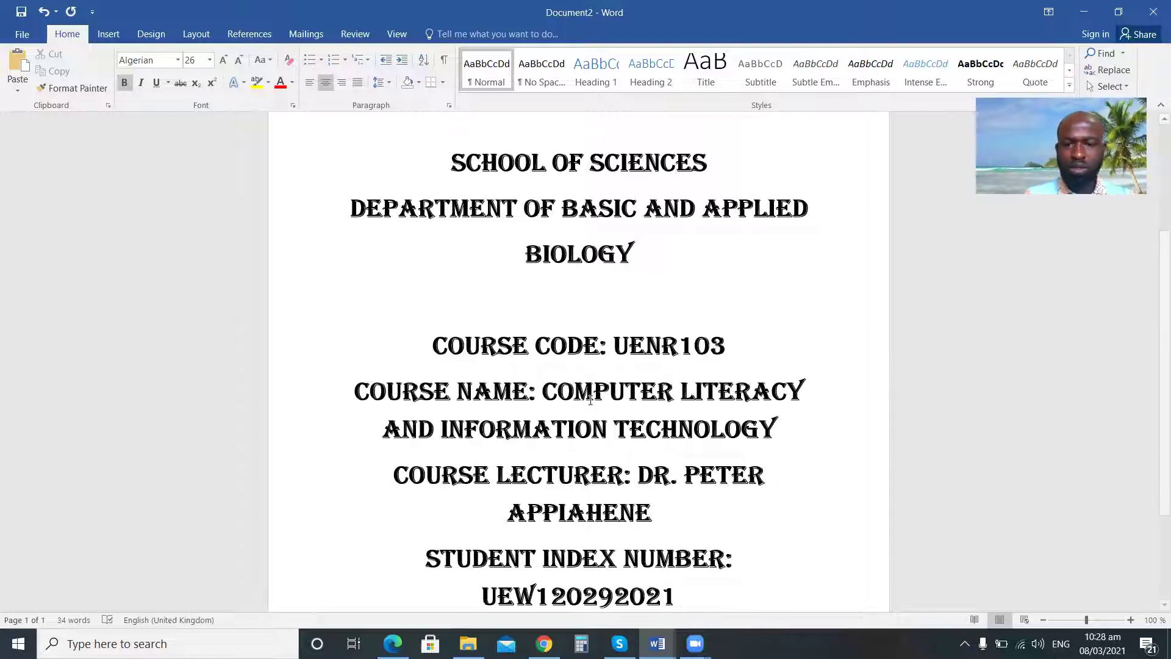
pyautogui.scroll(-3, 547, 420)
# - Set the student index line to size 22 and add a blank line below the lecturer's name
pyautogui.moveTo(426, 411); pyautogui.dragTo(696, 437)
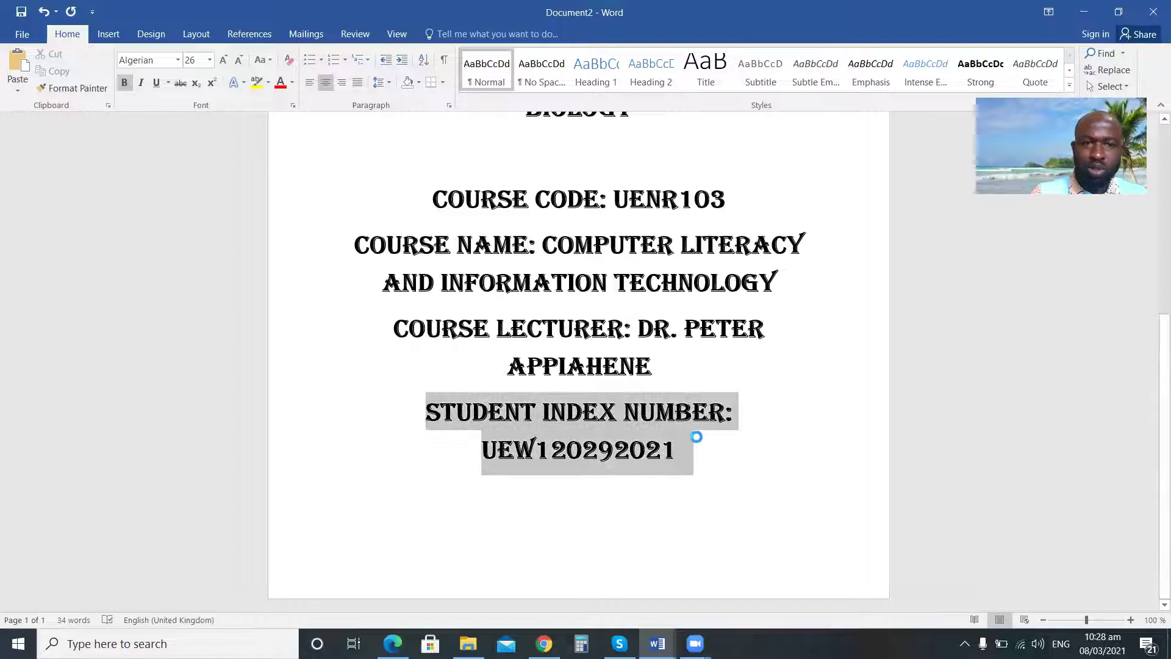
pyautogui.click(209, 60)
pyautogui.click(192, 210)
pyautogui.click(573, 329)
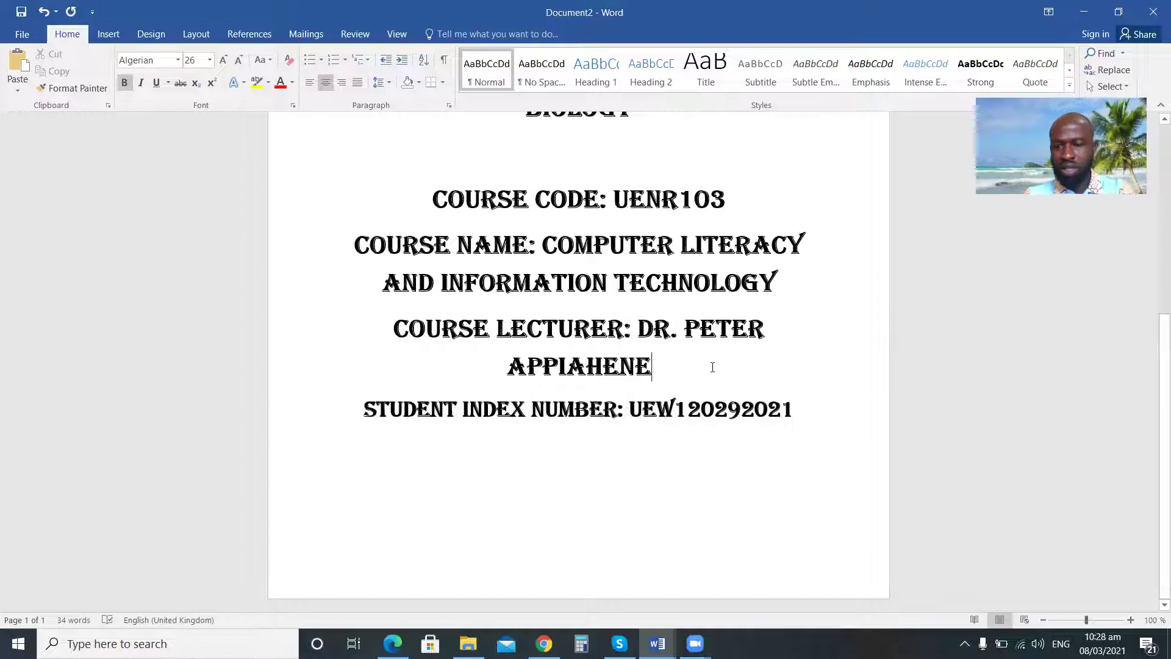
pyautogui.press('Return')
pyautogui.press('Return')
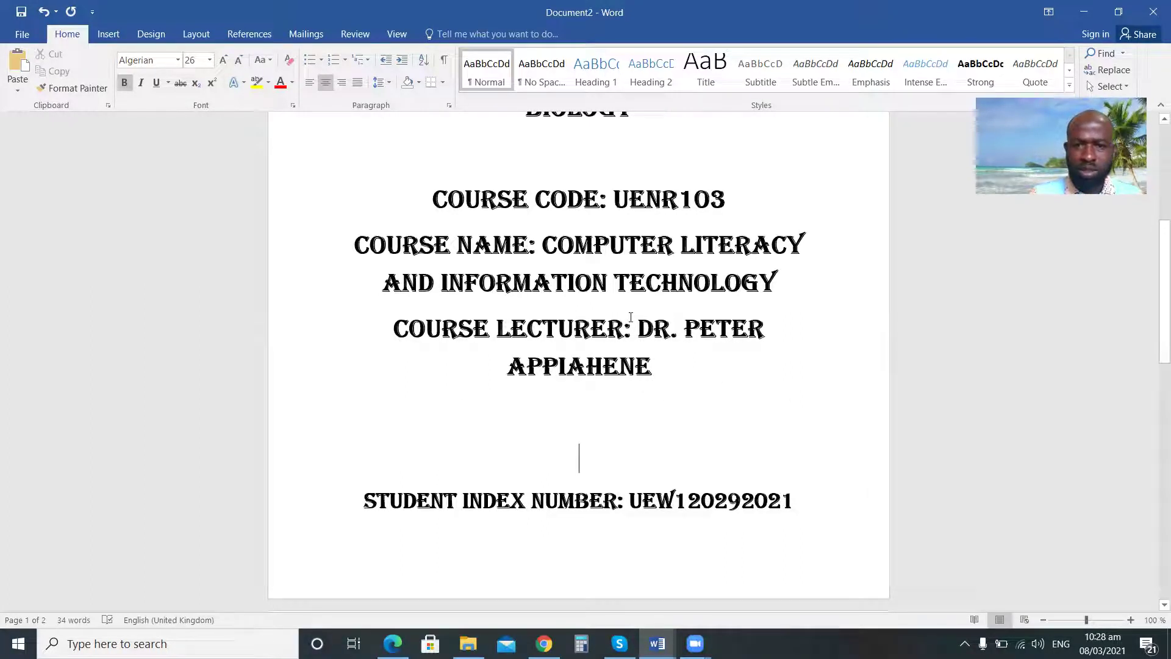
# - Set the course lecturer line to size 22 with a blank line above it
pyautogui.moveTo(393, 330); pyautogui.dragTo(668, 382)
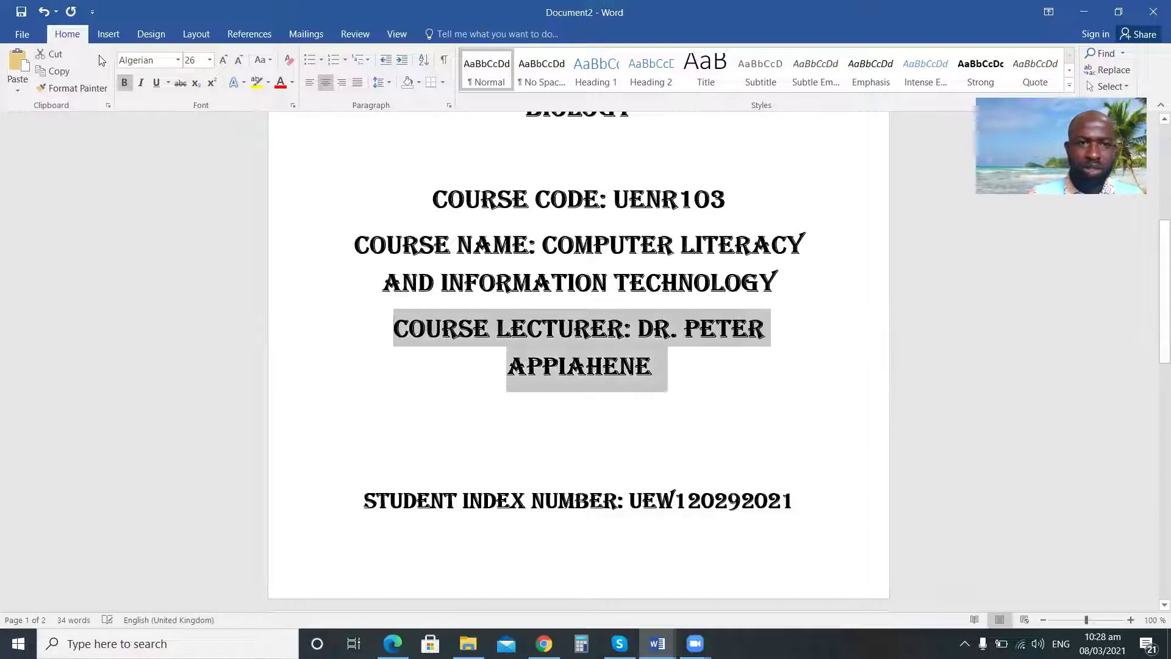
pyautogui.click(209, 60)
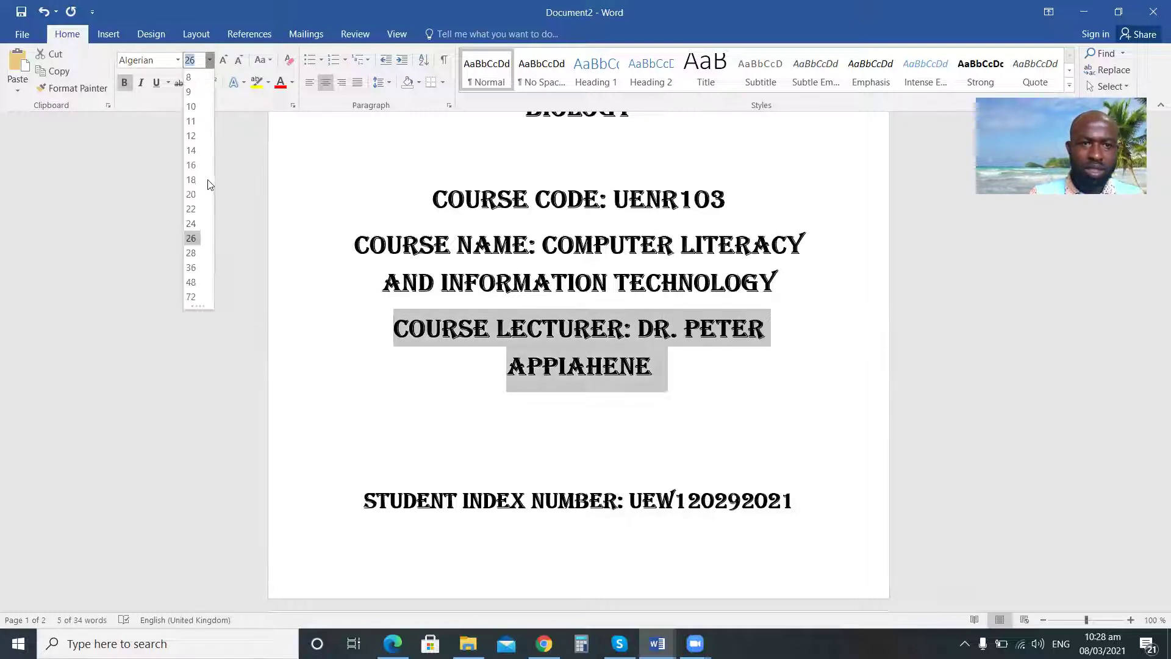
pyautogui.click(191, 213)
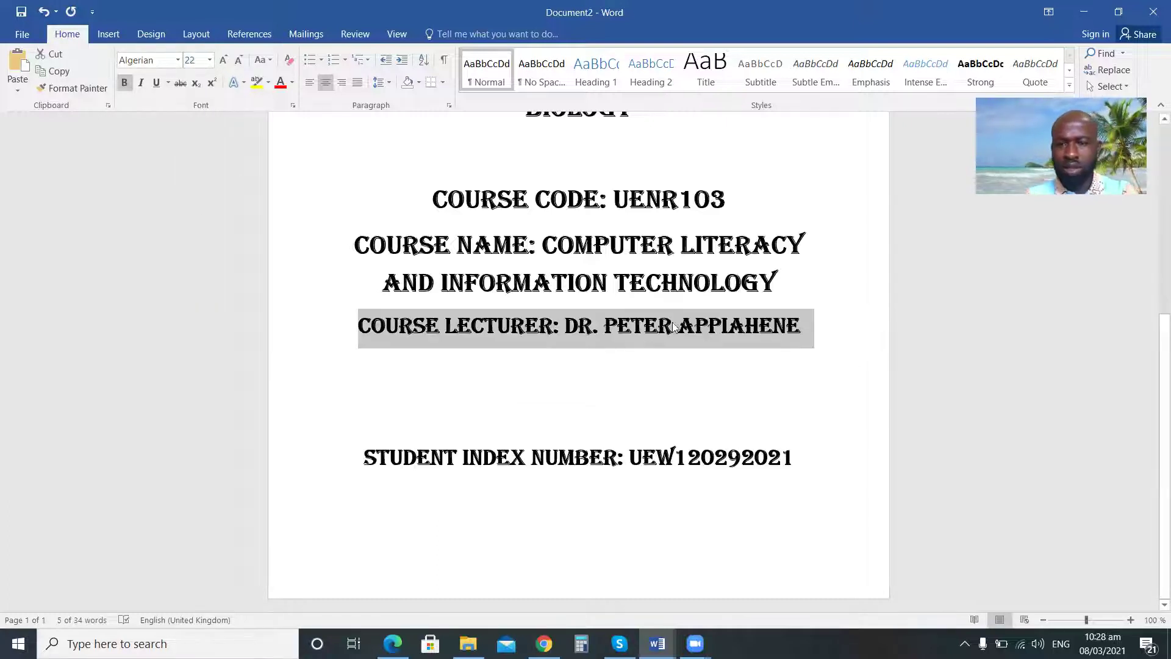
pyautogui.click(769, 289)
pyautogui.press('Return')
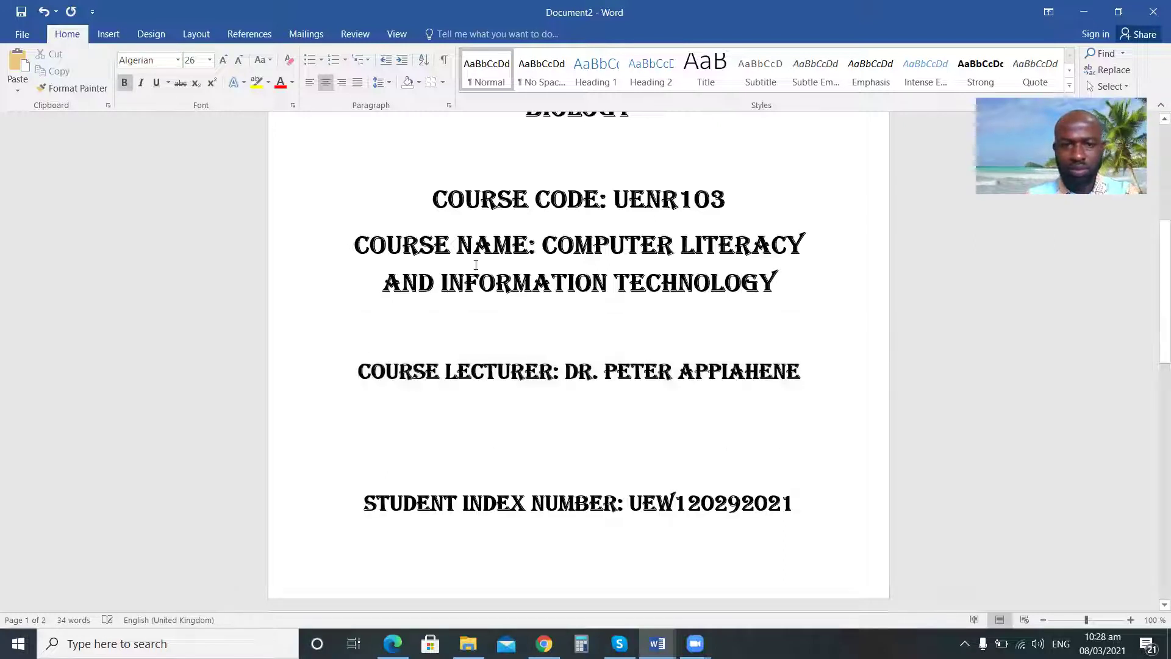
# - Set the course name to size 18 and add a left-aligned blank line below UENR103
pyautogui.moveTo(363, 242); pyautogui.dragTo(768, 289)
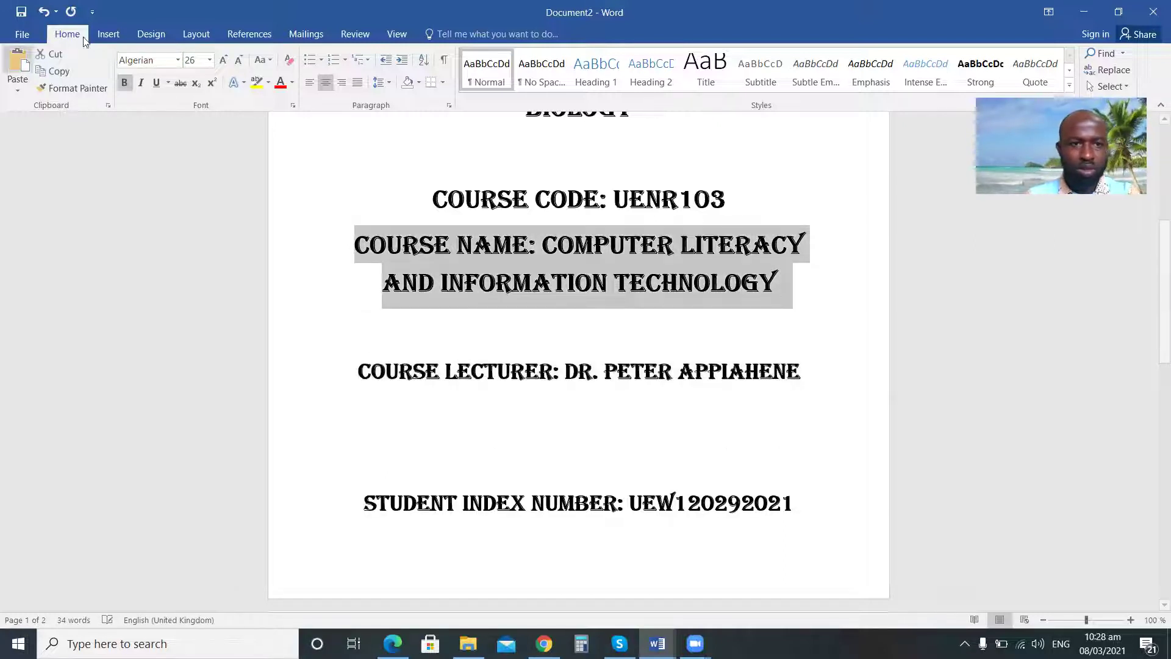
pyautogui.click(209, 60)
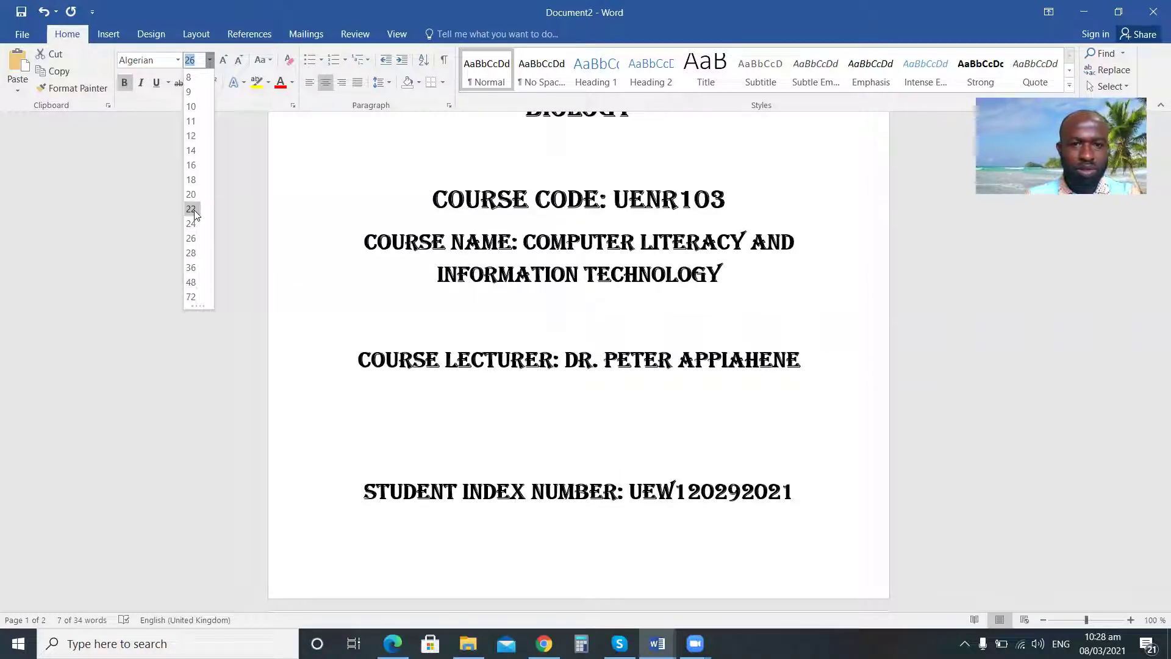
pyautogui.click(190, 180)
pyautogui.click(470, 269)
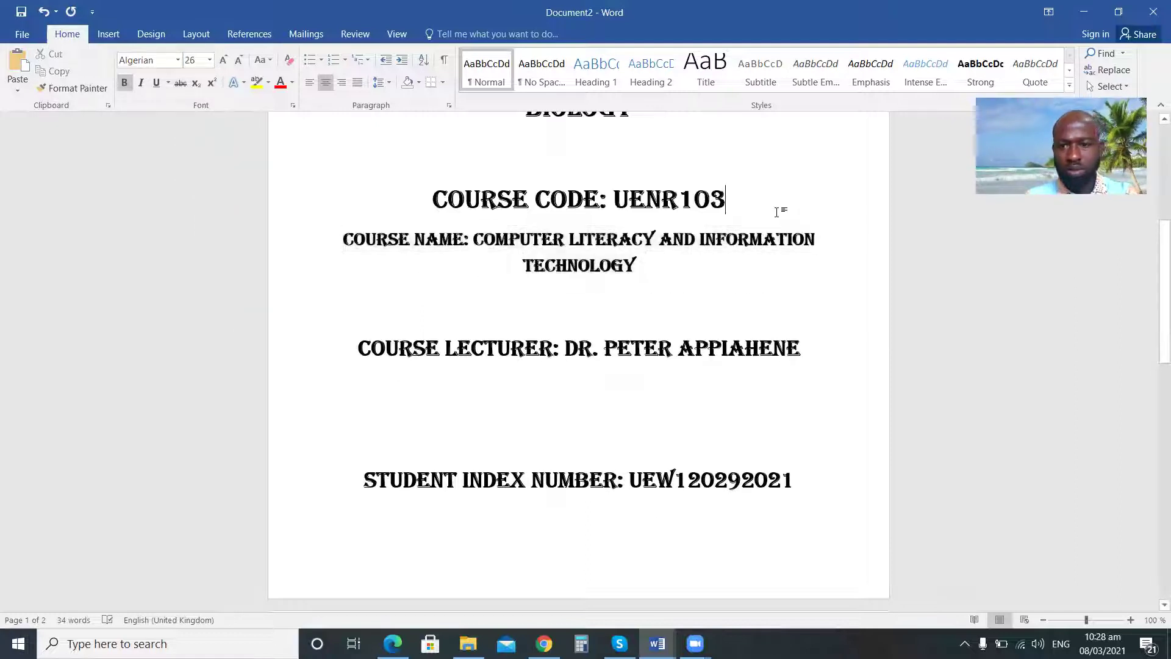
pyautogui.press('Return')
pyautogui.hotkey('ctrl', 'l')
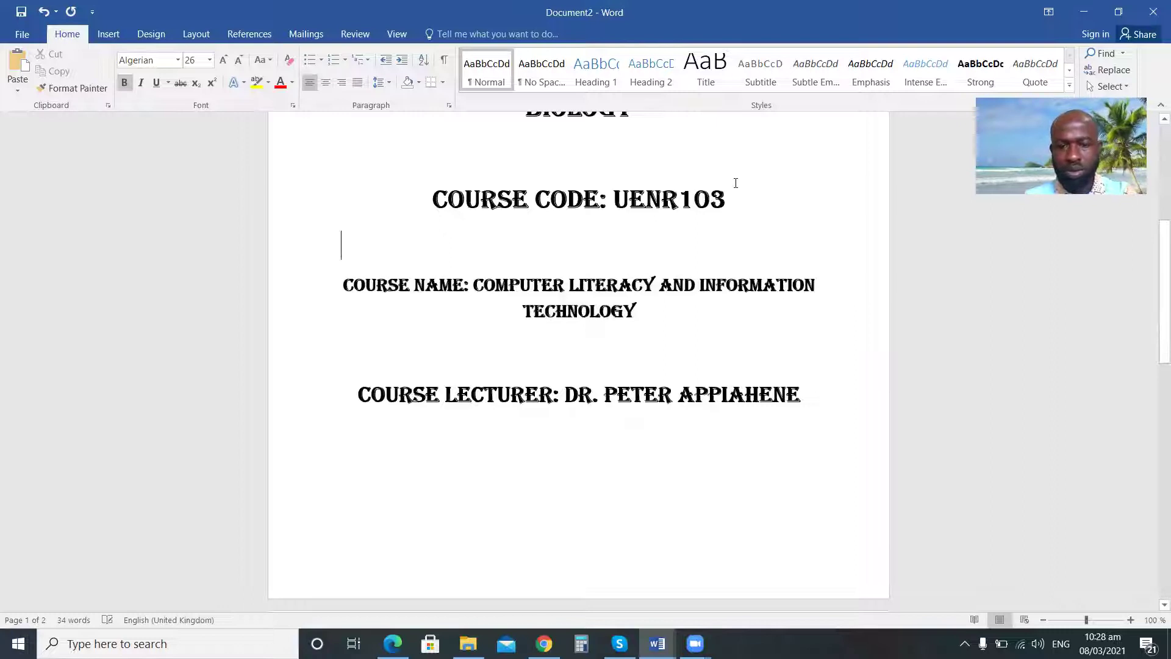
# - Pull the student index line back onto page one, then select the COURSE CODE: UENR103 line
pyautogui.scroll(-4, 725, 275)
pyautogui.click(428, 444)
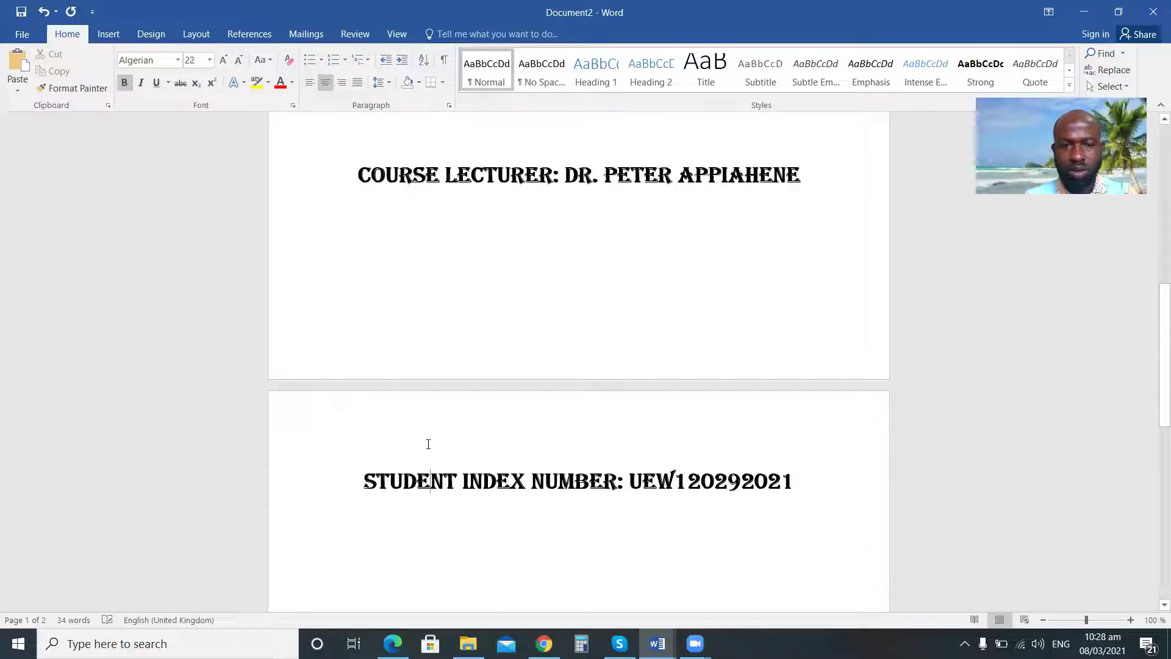
pyautogui.click(365, 482)
pyautogui.hotkey('ctrl', 'l')
pyautogui.press('BackSpace')
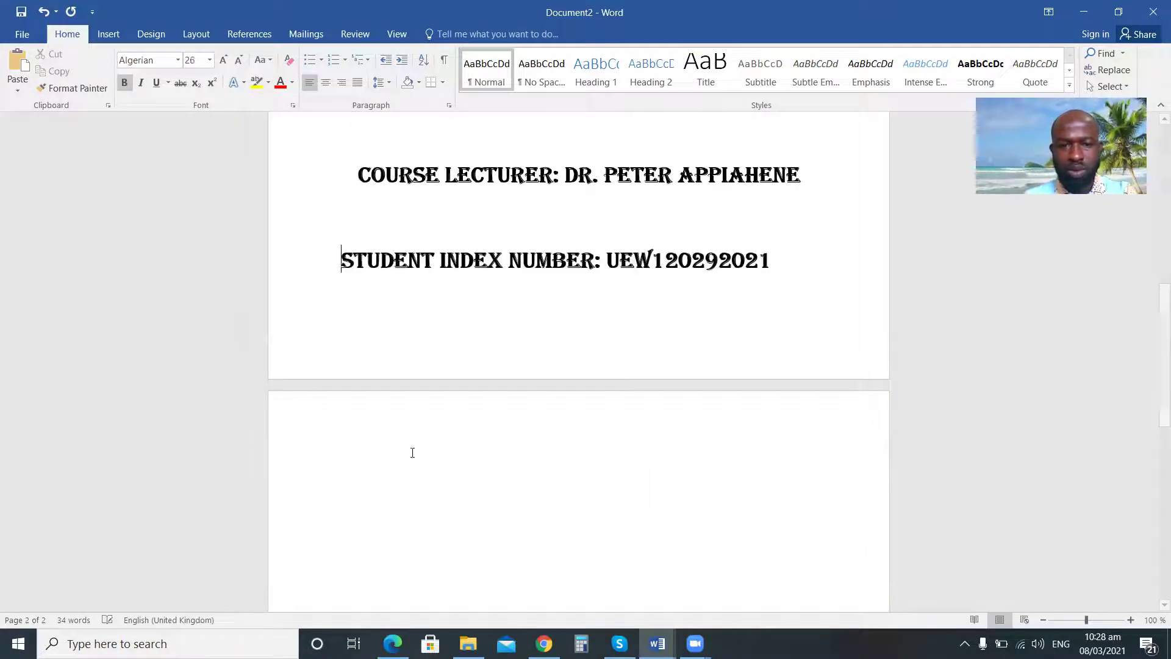
pyautogui.scroll(3, 456, 412)
pyautogui.scroll(3, 455, 372)
pyautogui.click(448, 309)
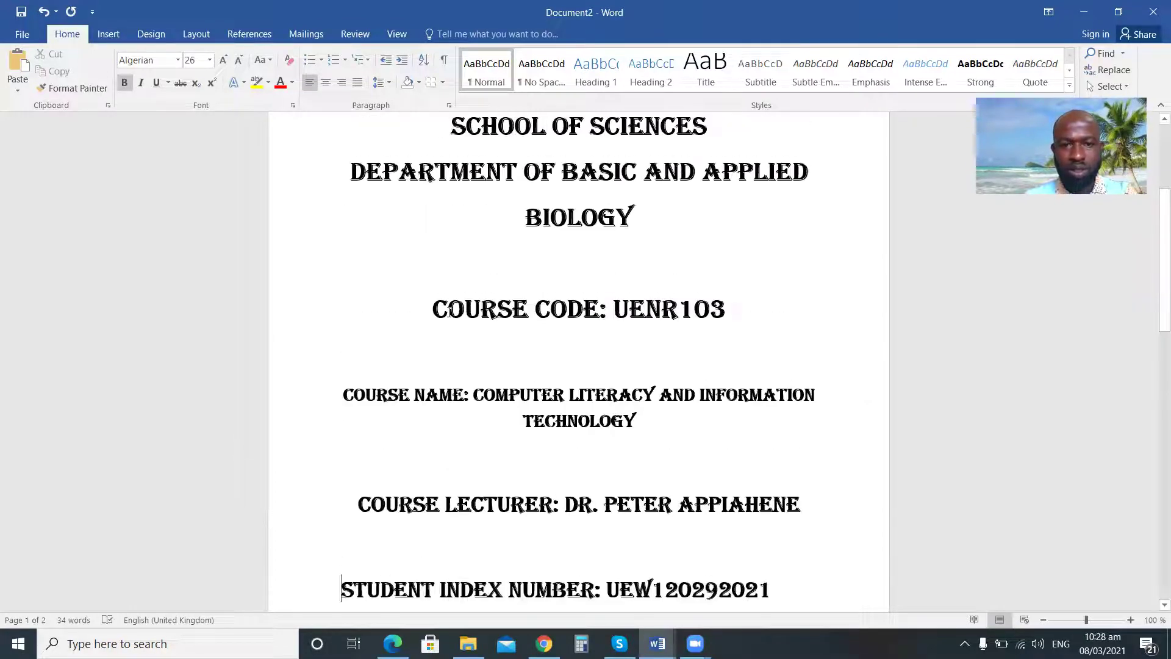
pyautogui.moveTo(429, 310); pyautogui.dragTo(779, 309)
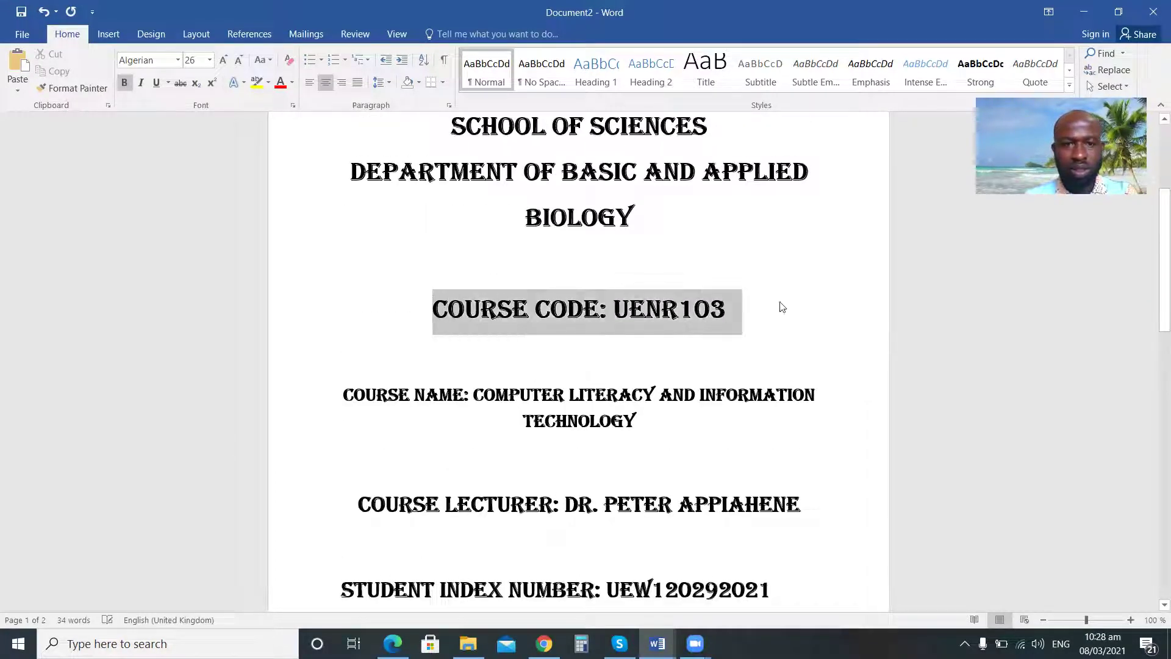
# - Set the COURSE CODE: UENR103 line to size 18
pyautogui.click(209, 60)
pyautogui.click(191, 178)
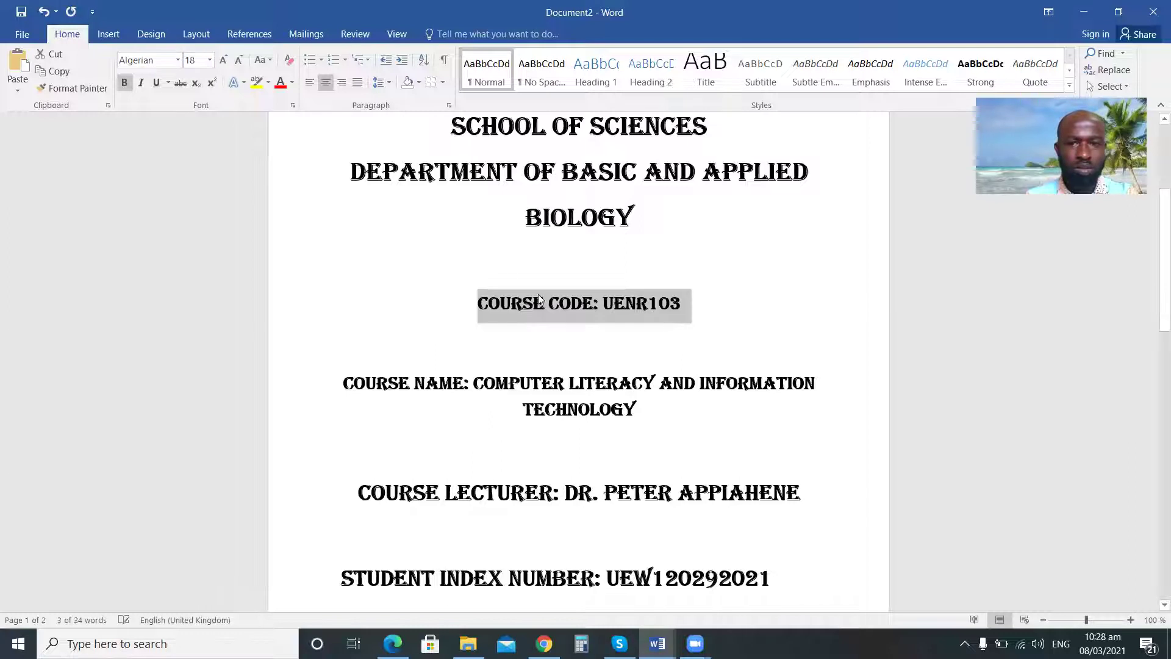
pyautogui.click(632, 349)
# - Place the caret on the empty line below RESOURCES and show the Insert tab
pyautogui.scroll(3, 636, 318)
pyautogui.click(622, 304)
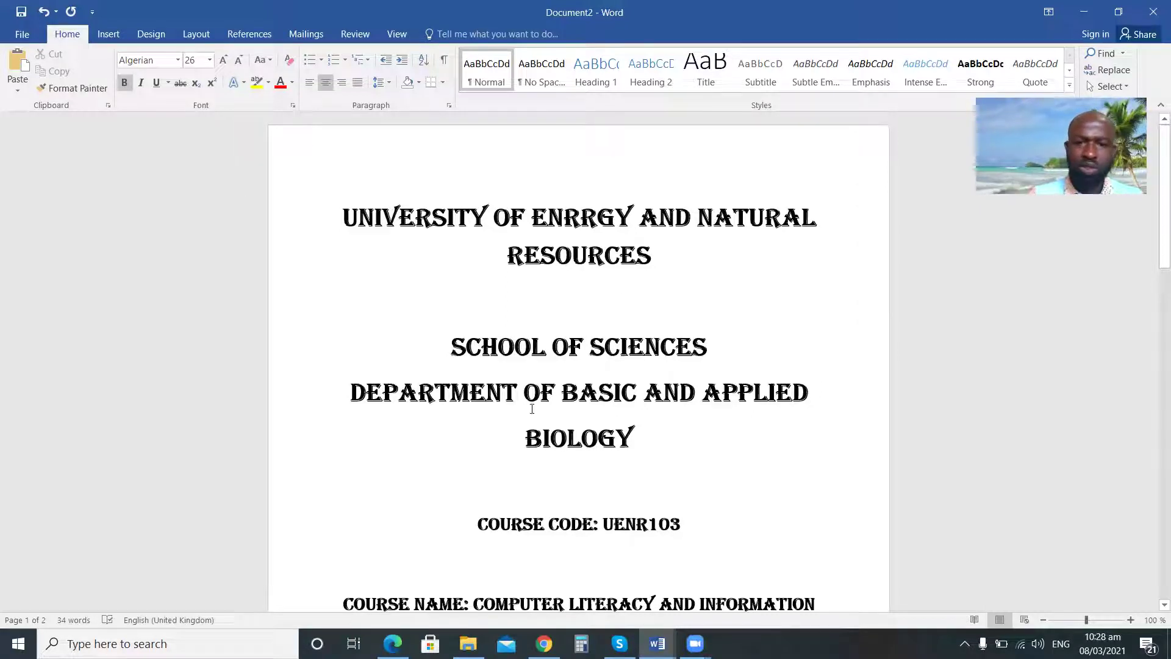
pyautogui.moveTo(447, 357); pyautogui.dragTo(726, 350)
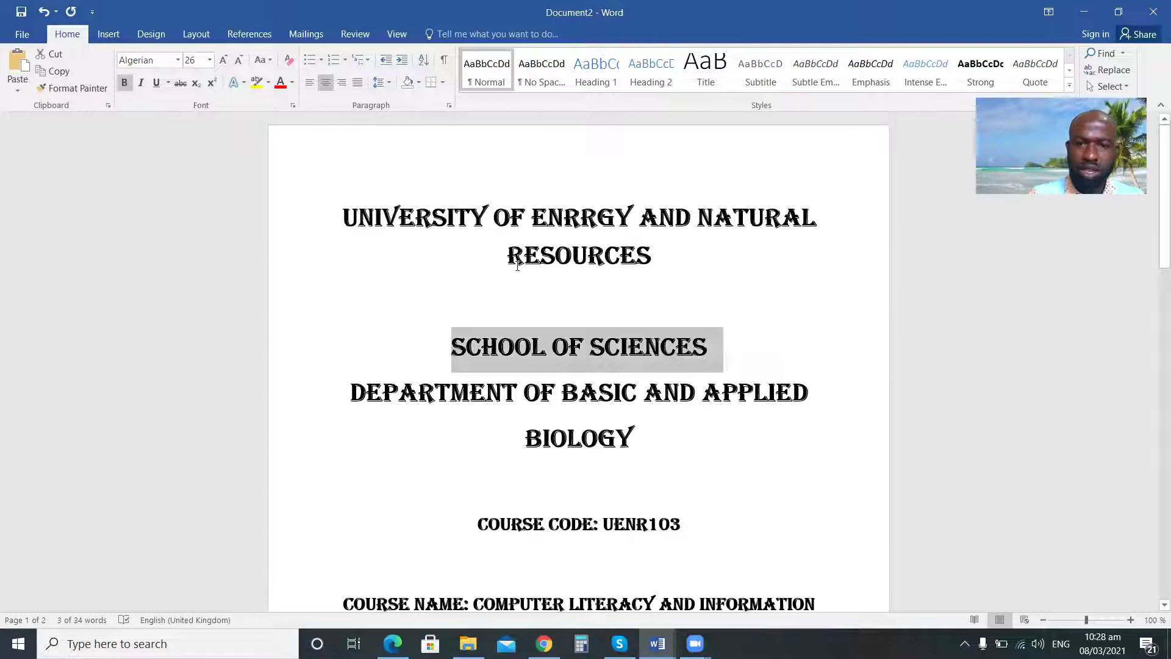
pyautogui.moveTo(652, 259); pyautogui.dragTo(619, 313)
pyautogui.click(591, 301)
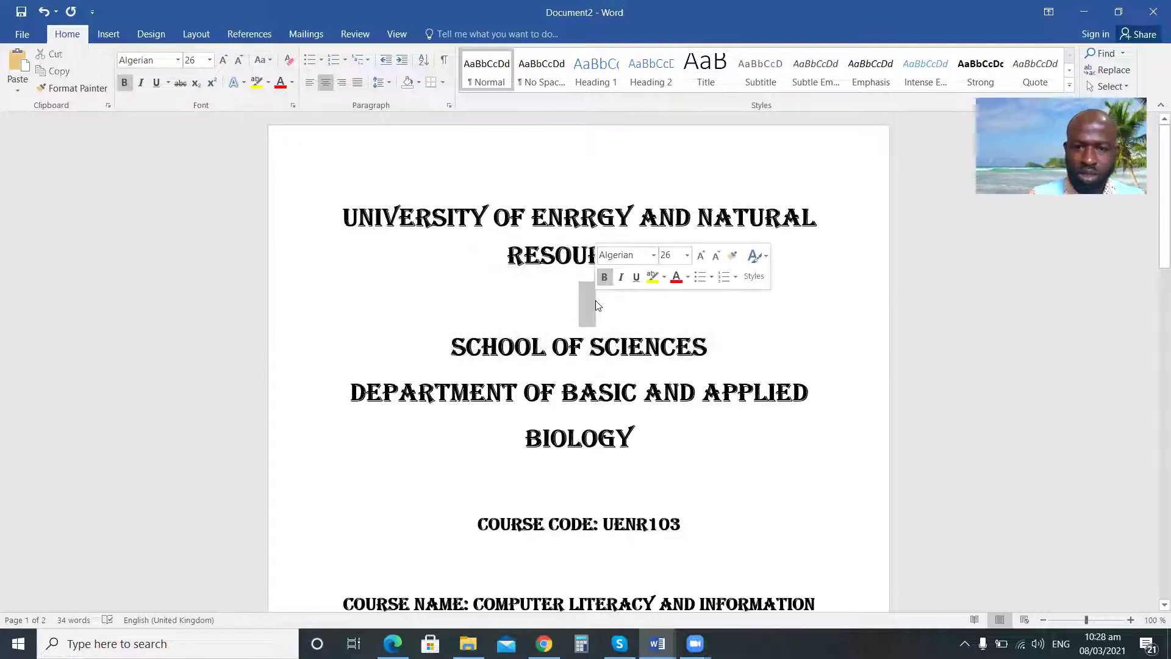
pyautogui.click(595, 300)
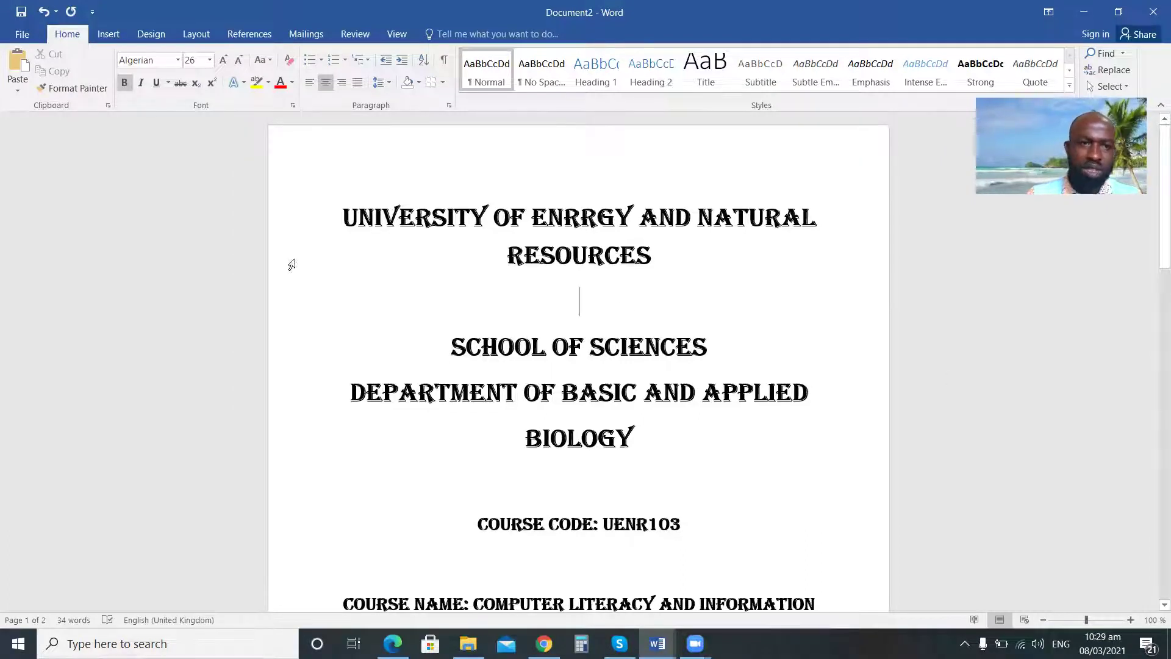
pyautogui.click(104, 34)
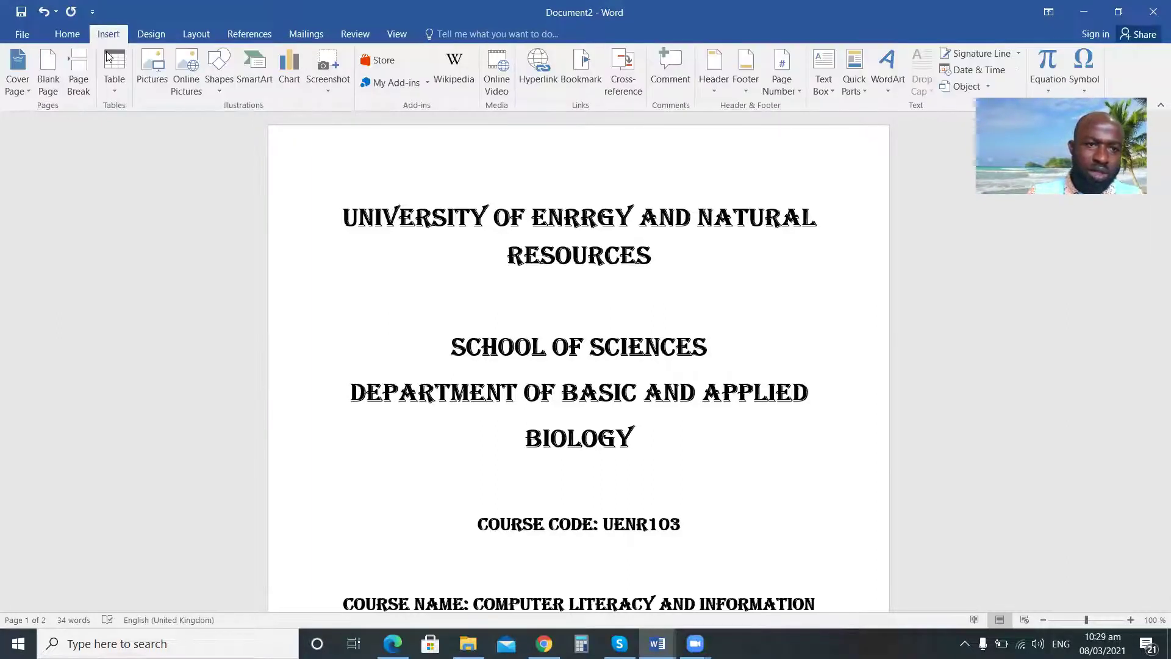
pyautogui.click(152, 73)
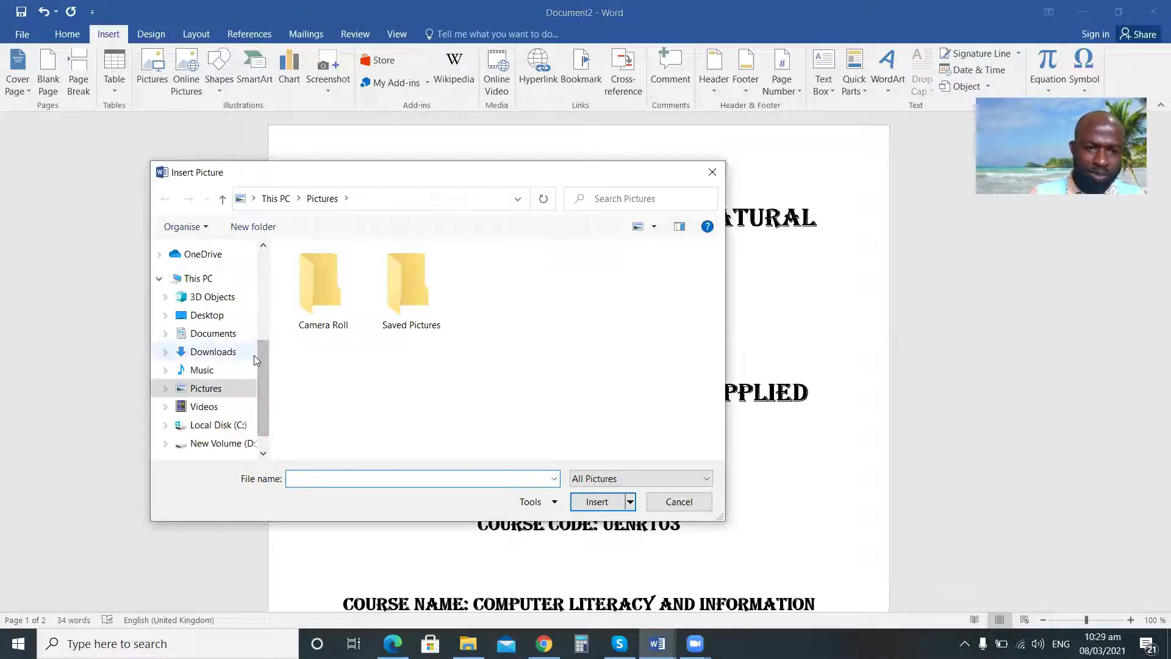
pyautogui.moveTo(261, 366); pyautogui.dragTo(252, 275)
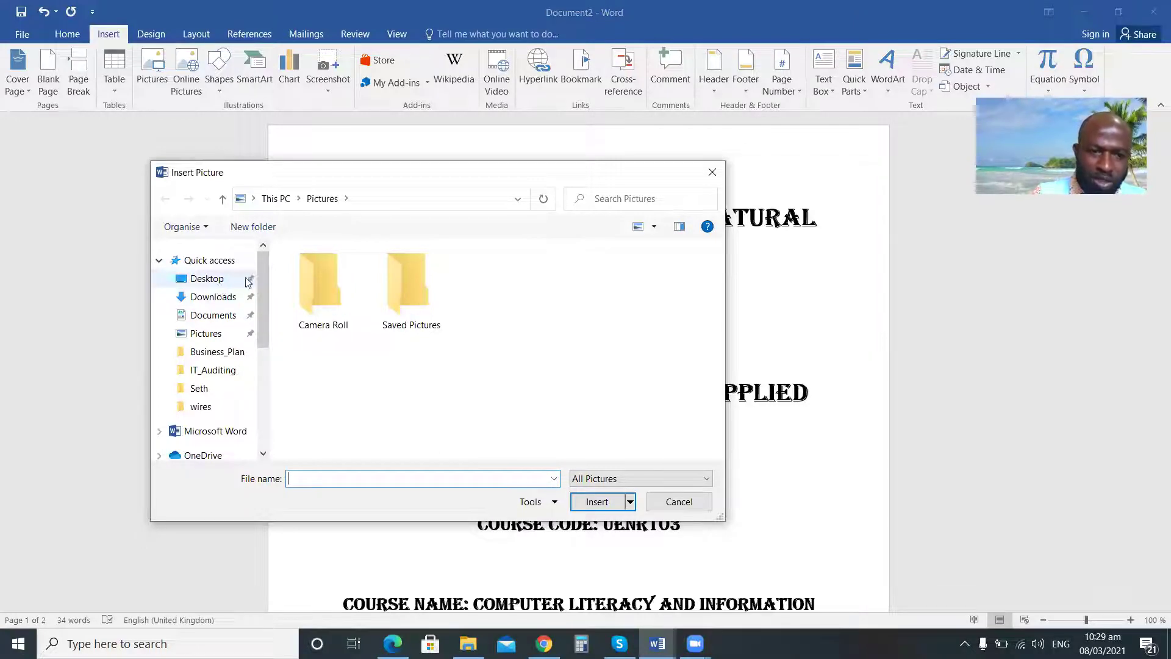
pyautogui.click(221, 284)
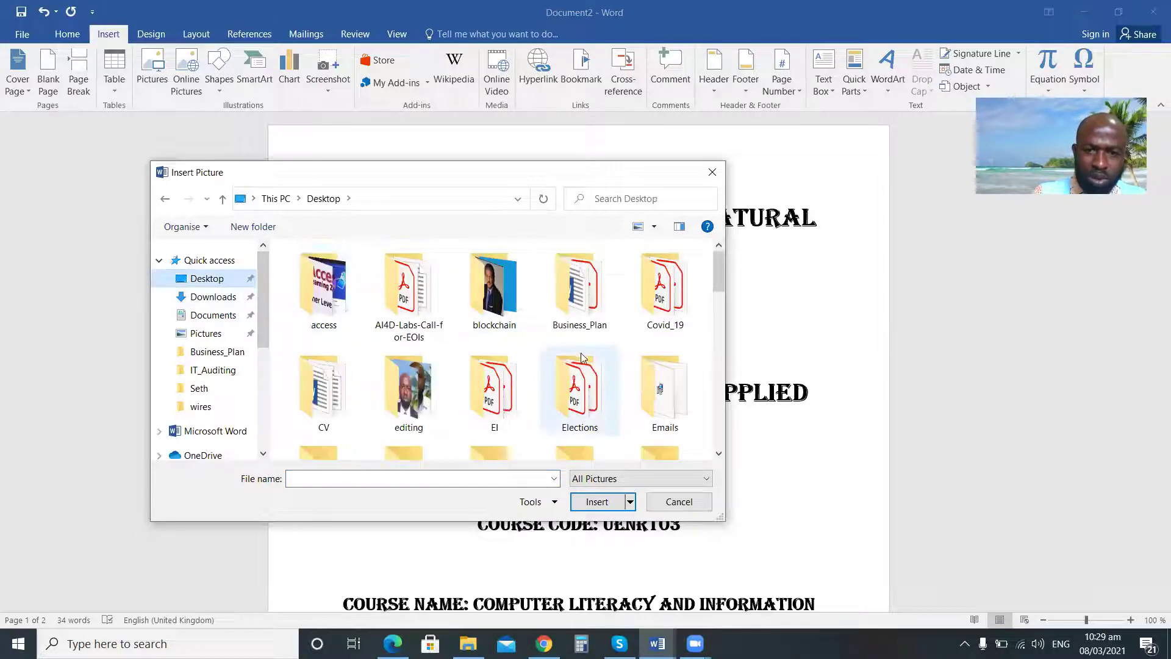
pyautogui.scroll(-10, 582, 359)
pyautogui.scroll(-2, 583, 358)
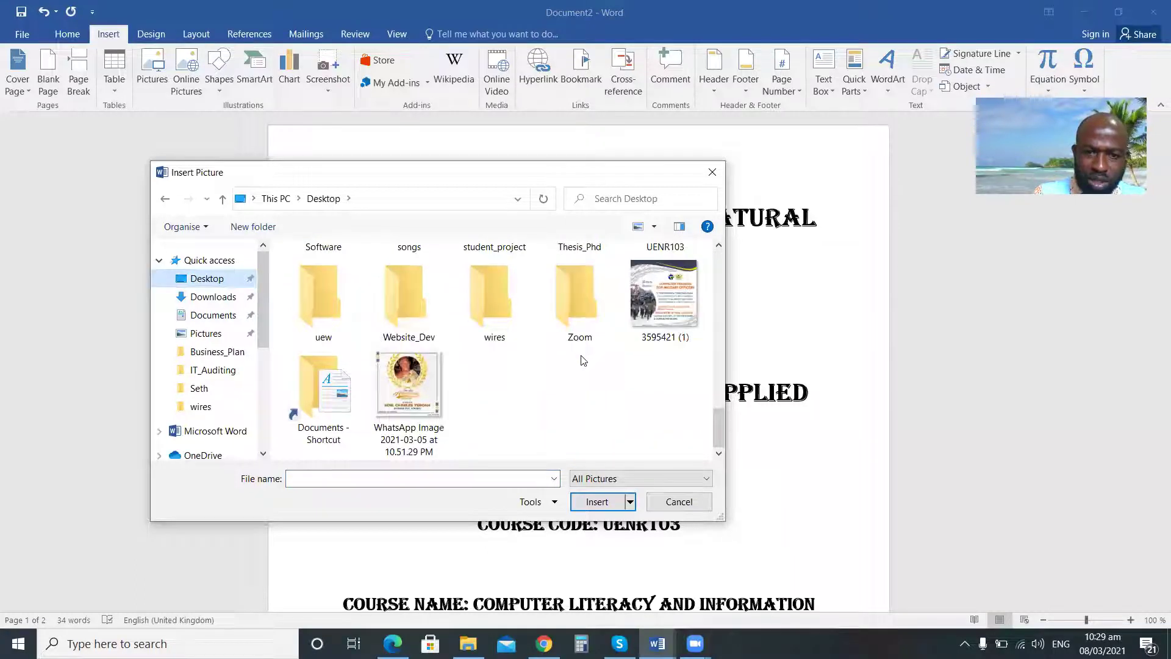
pyautogui.scroll(10, 582, 360)
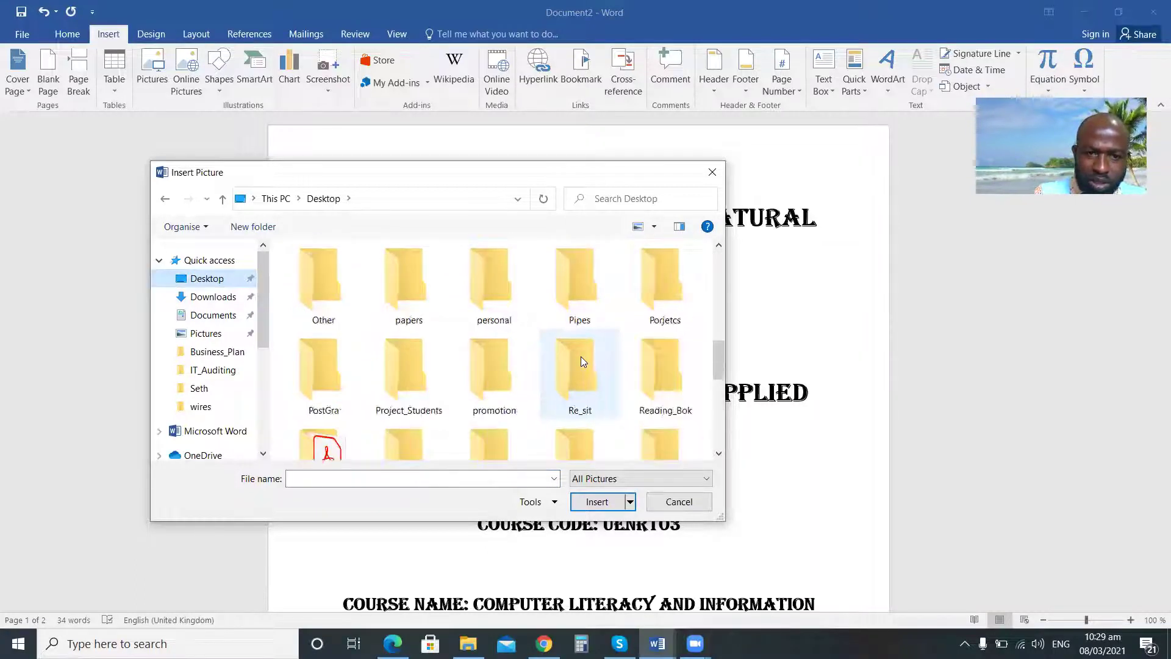
pyautogui.scroll(3, 580, 360)
pyautogui.scroll(-12, 581, 362)
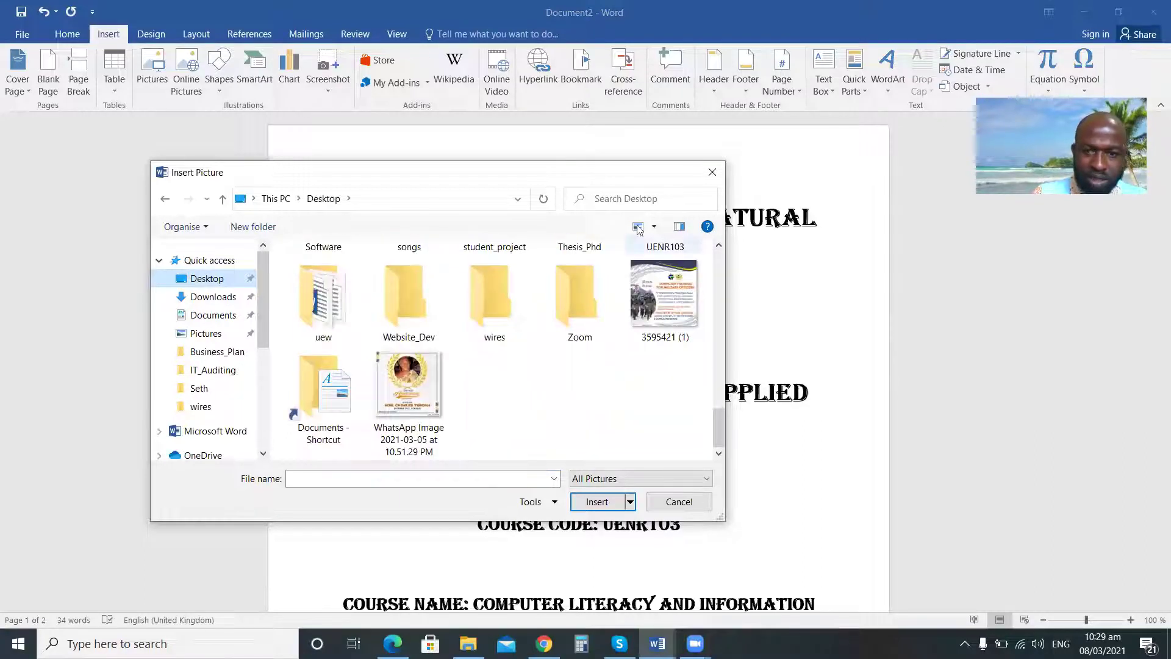
pyautogui.click(711, 172)
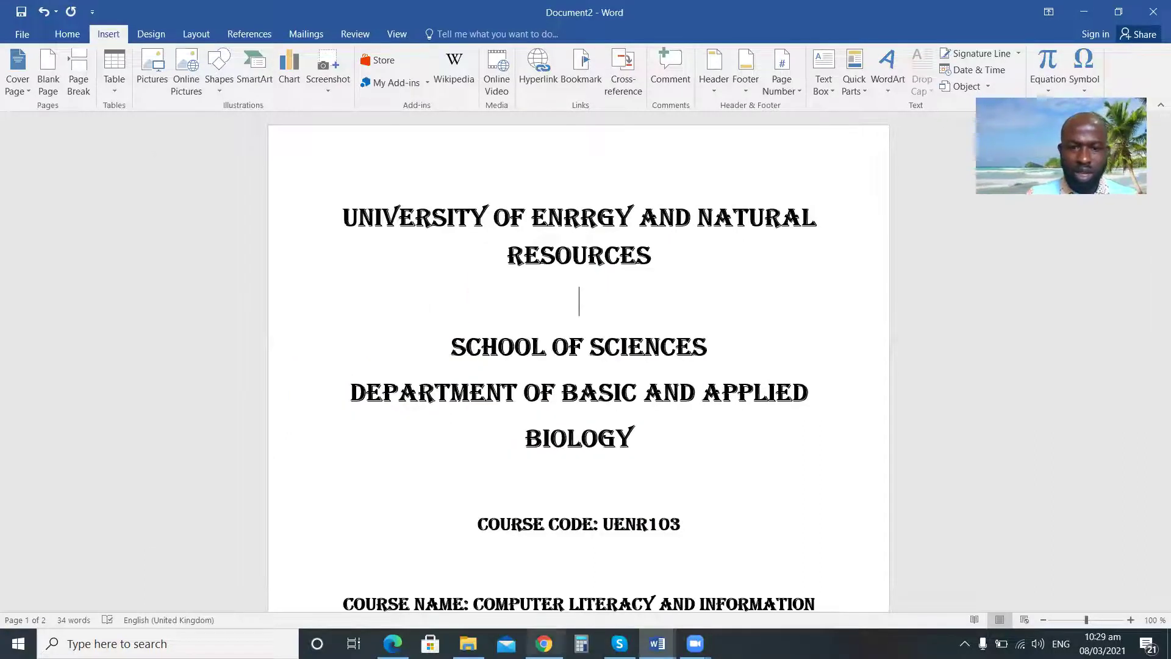
pyautogui.hotkey('alt', 'Tab')
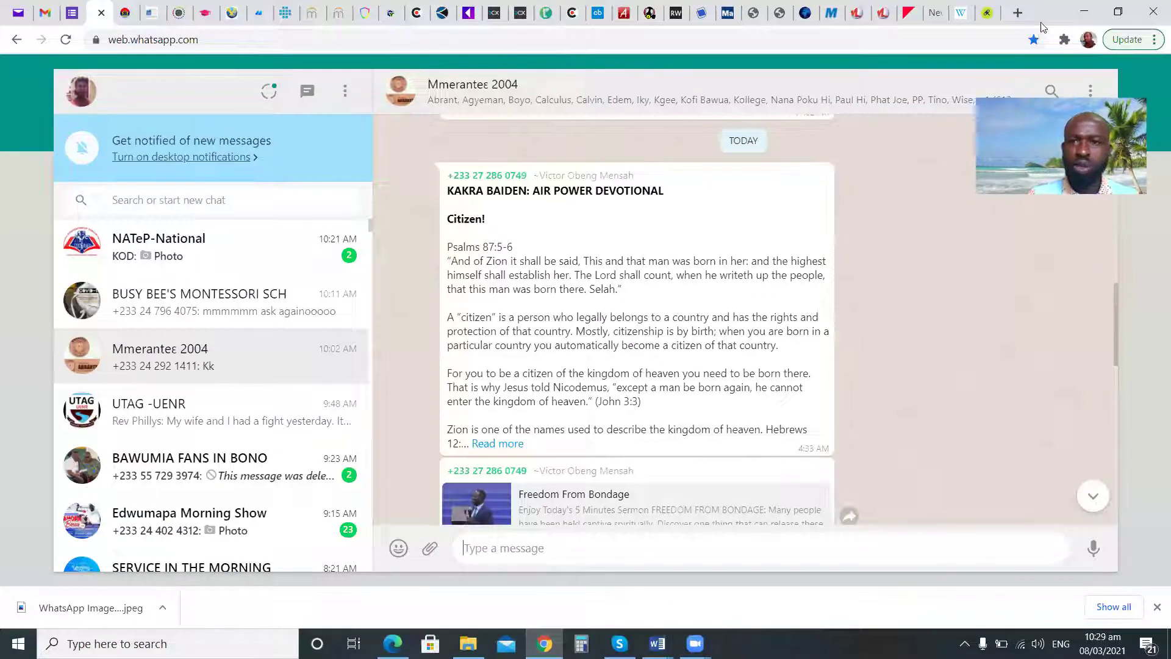
# - Search Google Images for 'UENR' logos and preview one larger
pyautogui.click(1014, 12)
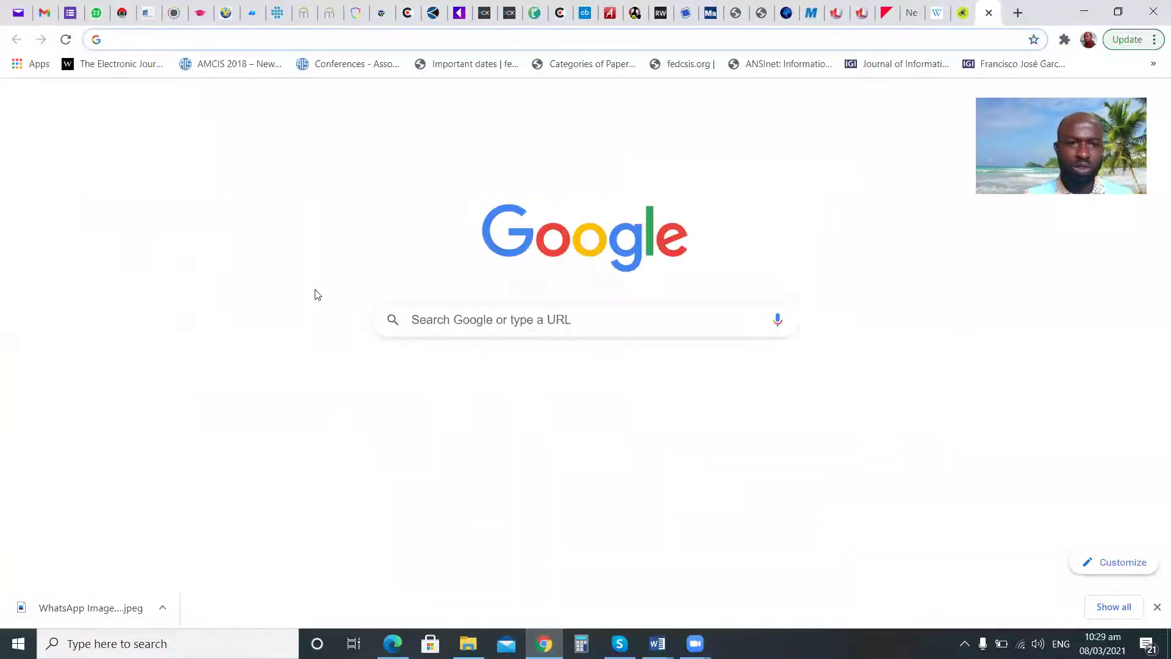
pyautogui.click(414, 386)
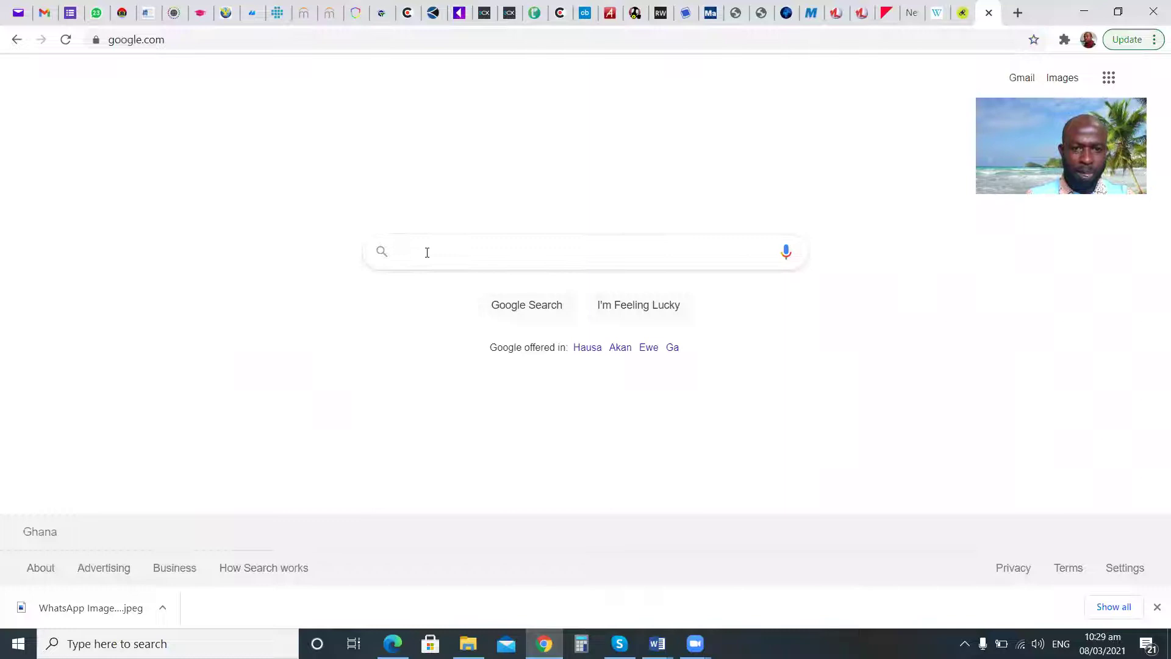
pyautogui.write('UENR')
pyautogui.press('Return')
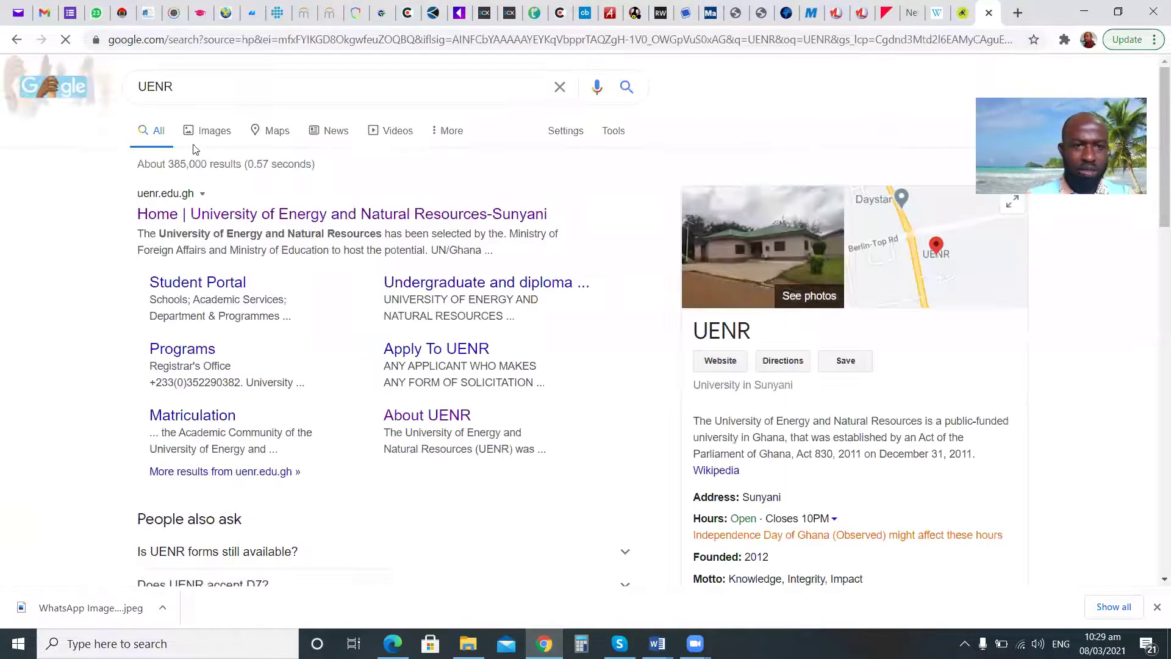
pyautogui.click(211, 135)
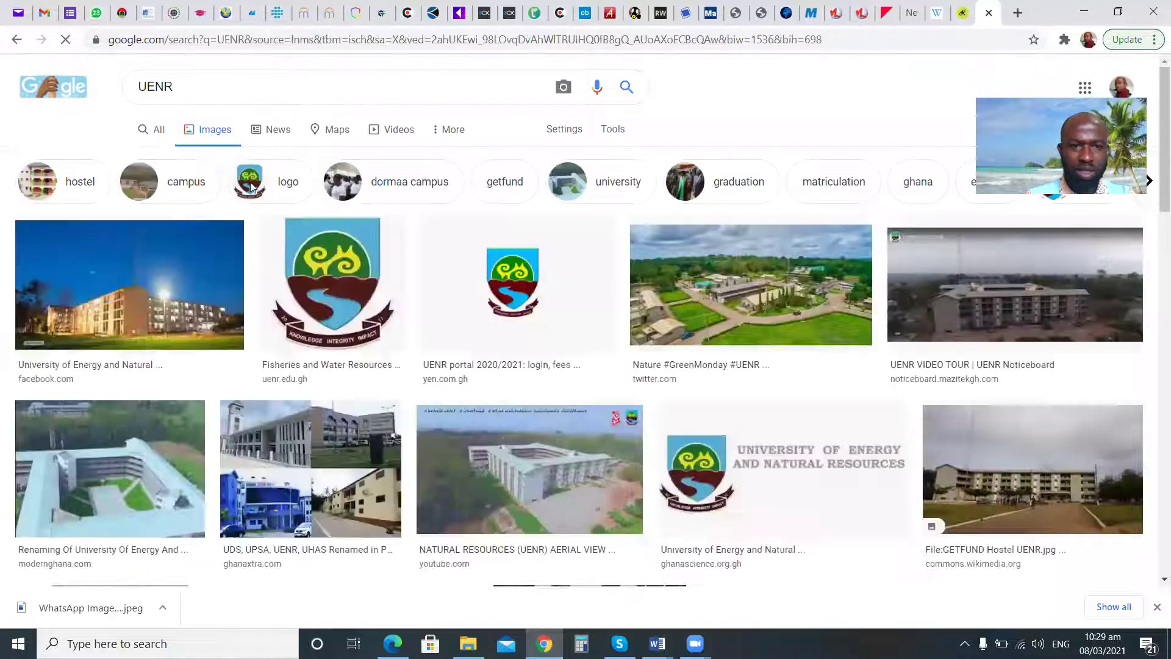
pyautogui.click(255, 183)
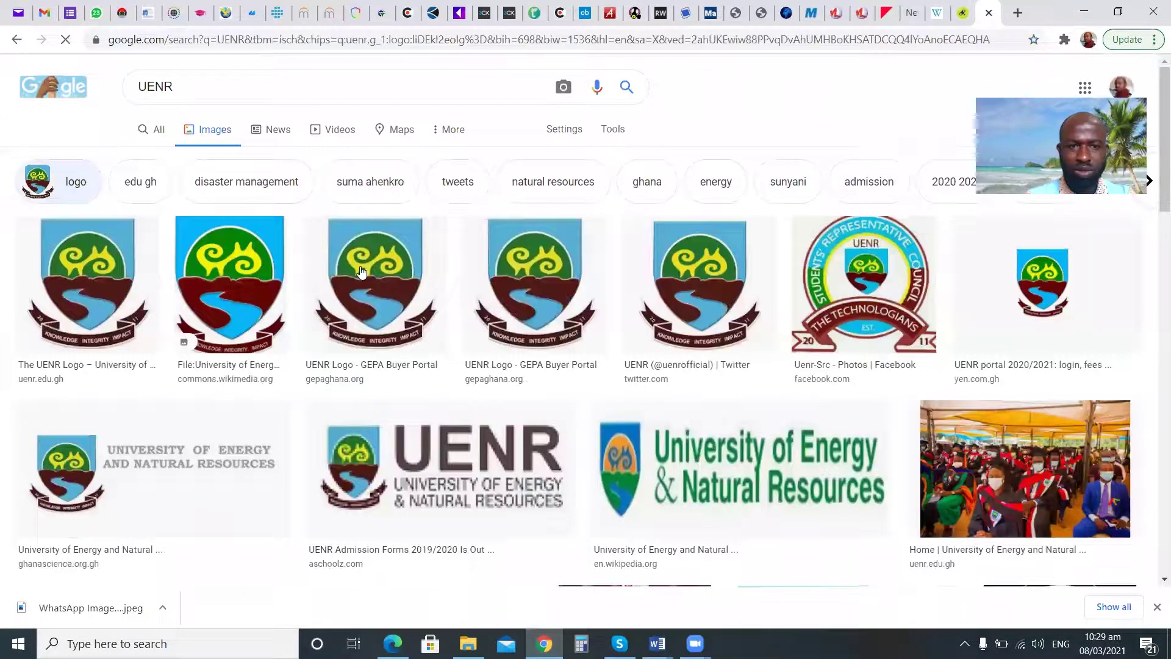
pyautogui.click(361, 272)
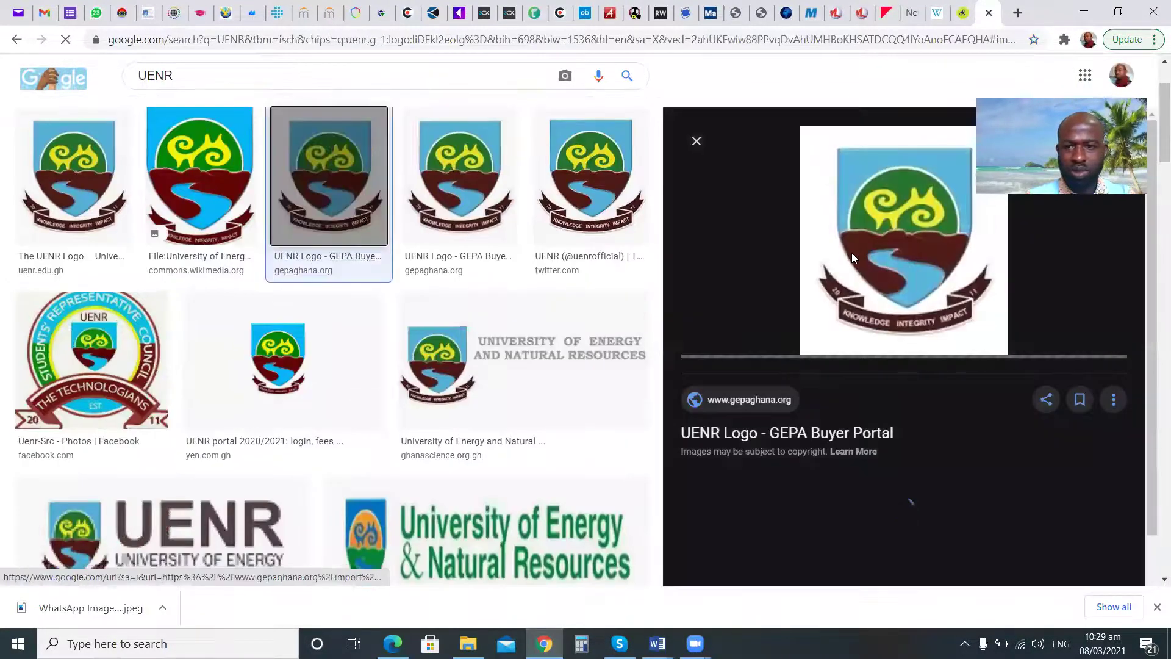
# - Save the logo image to the Desktop as LOGO.jpg and return to Word
pyautogui.rightClick(851, 252)
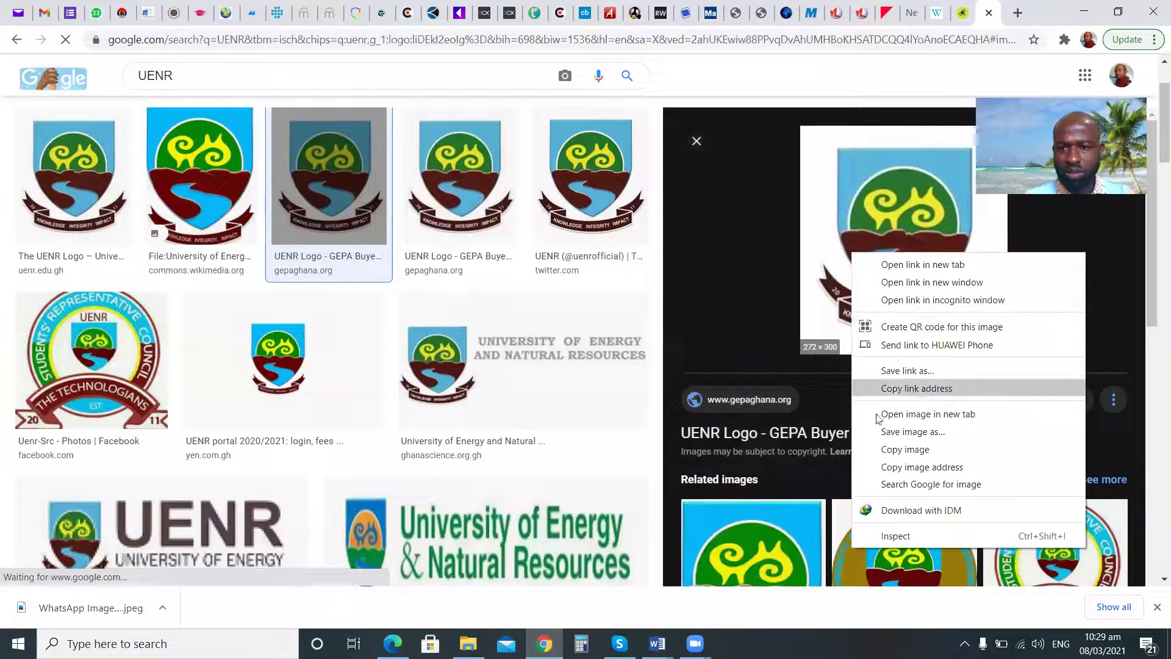
pyautogui.click(908, 432)
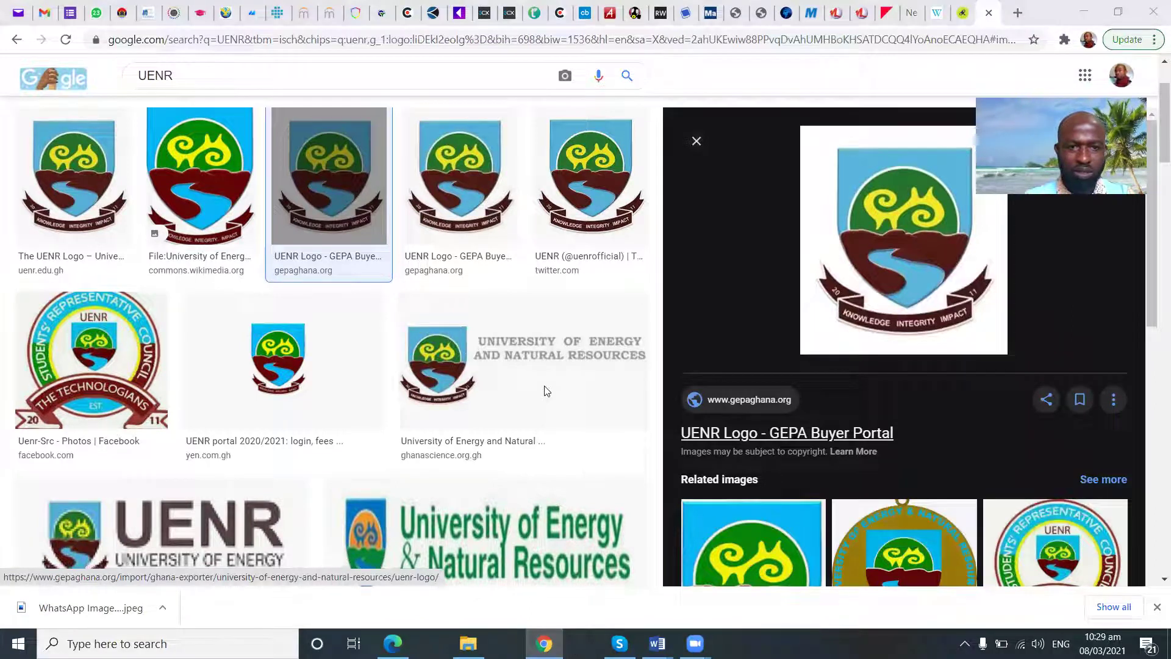
pyautogui.click(154, 284)
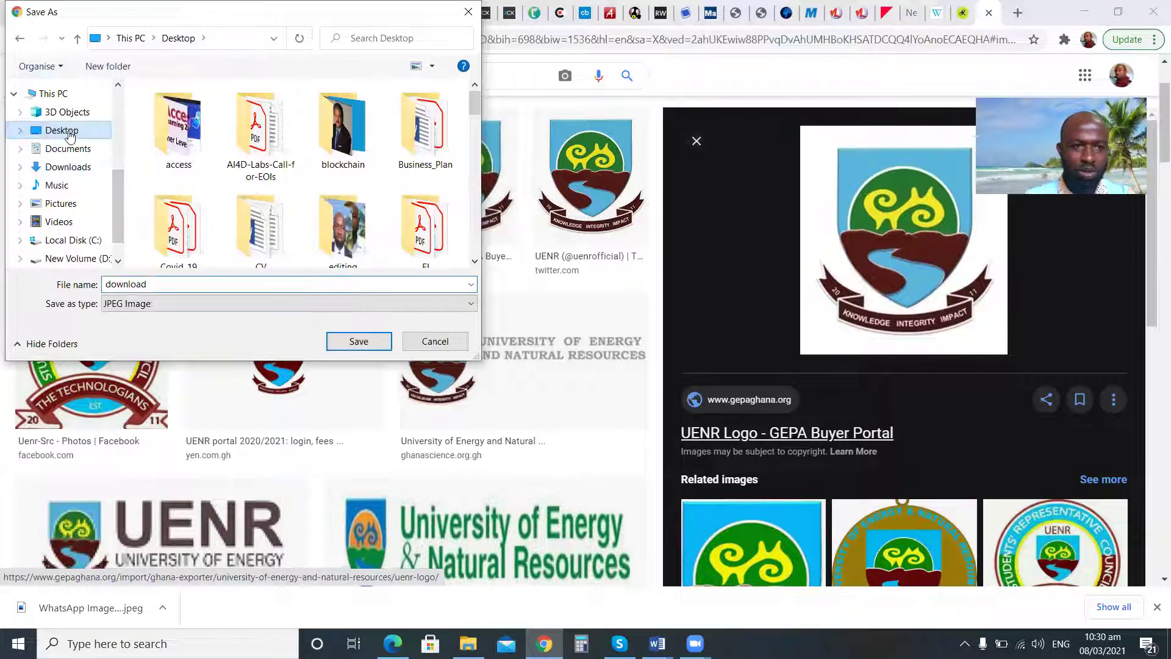
pyautogui.moveTo(155, 284); pyautogui.dragTo(54, 286)
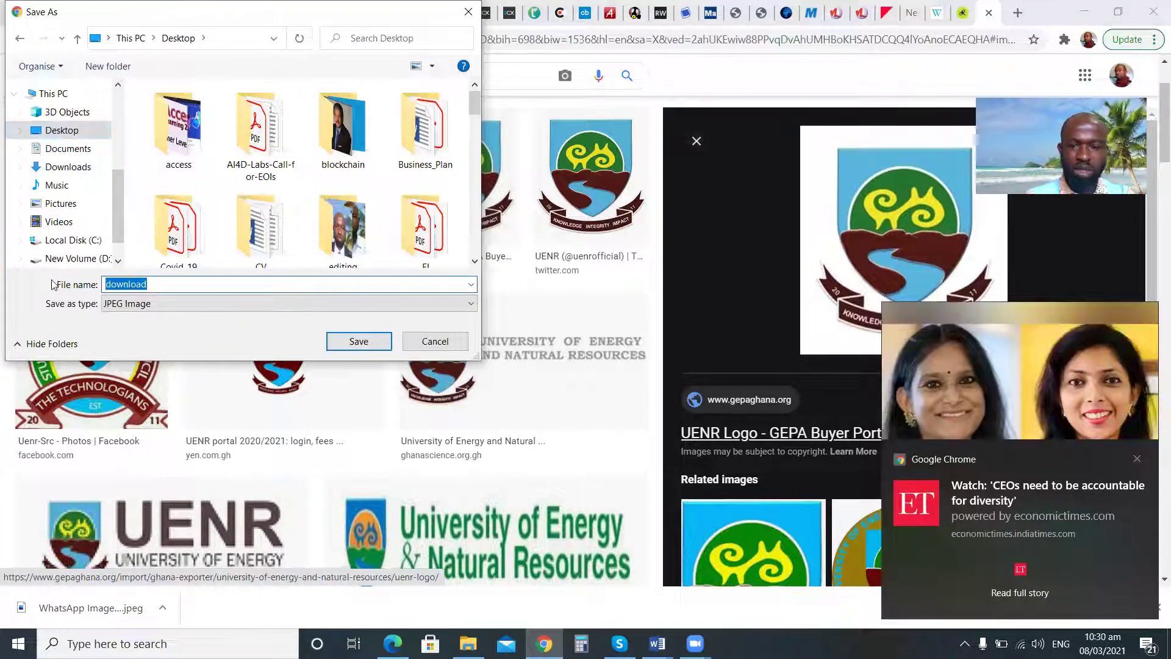
pyautogui.write('LOGO')
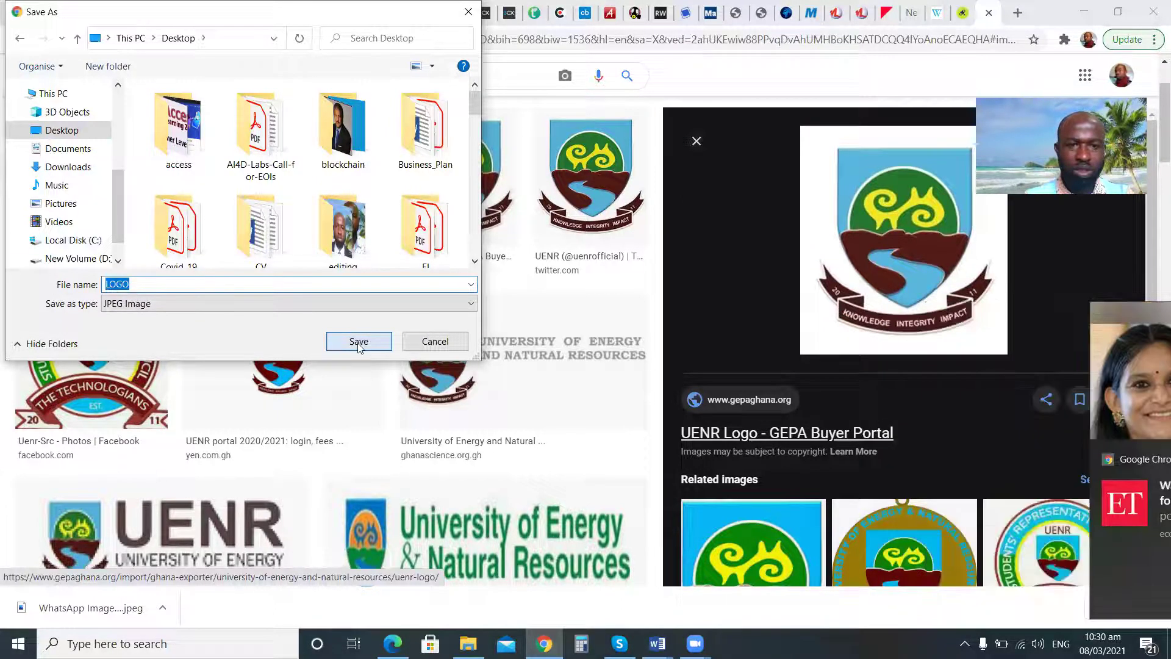
pyautogui.click(360, 345)
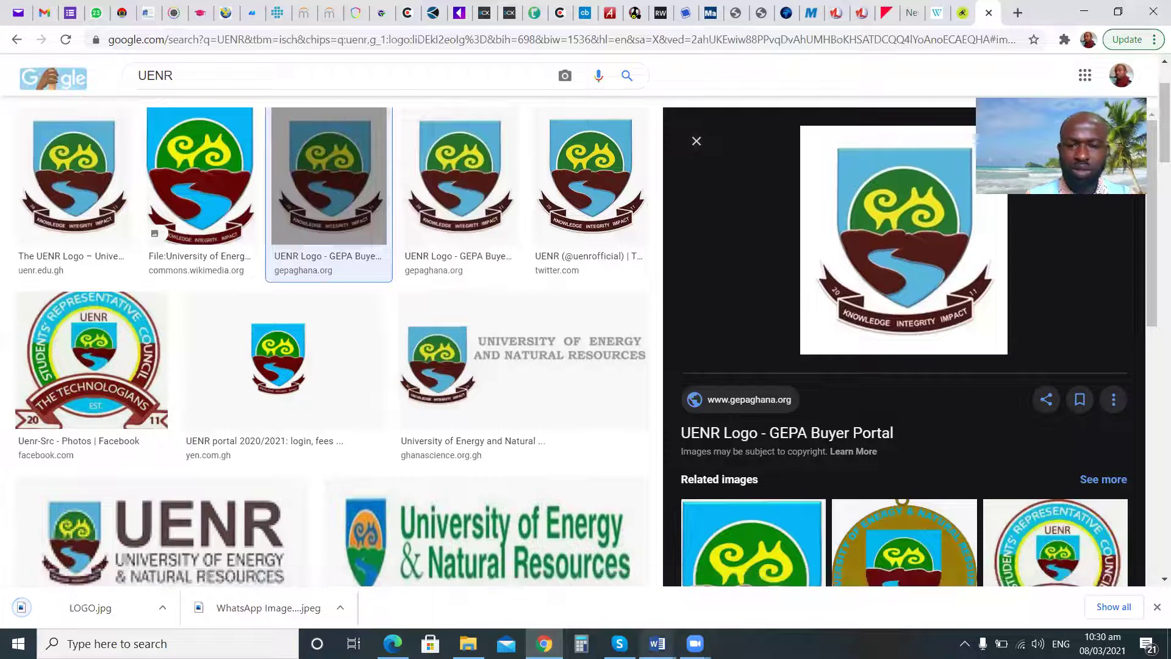
pyautogui.moveTo(657, 644)
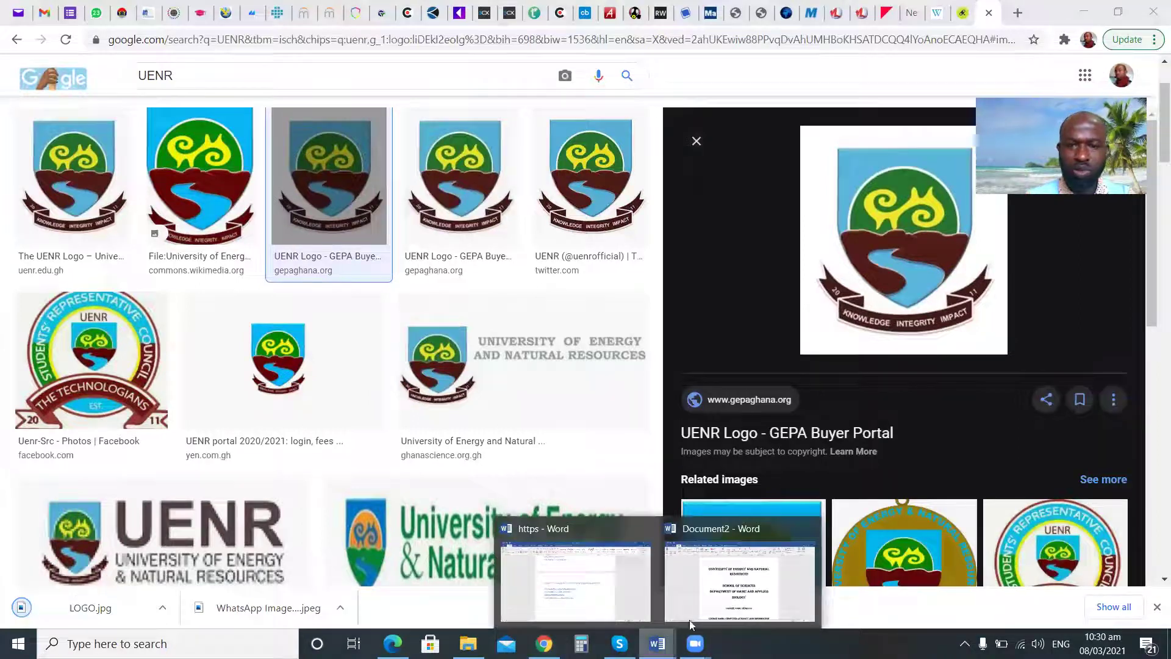
pyautogui.click(722, 584)
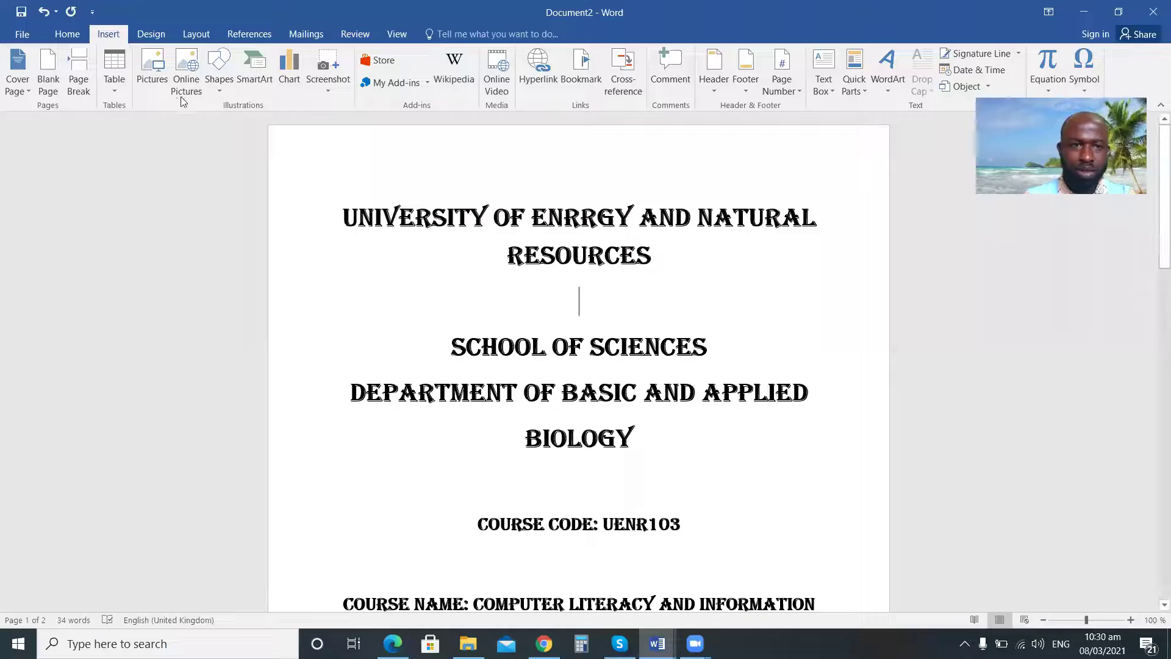
# - Insert the LOGO picture from the Desktop into the cover page
pyautogui.click(153, 69)
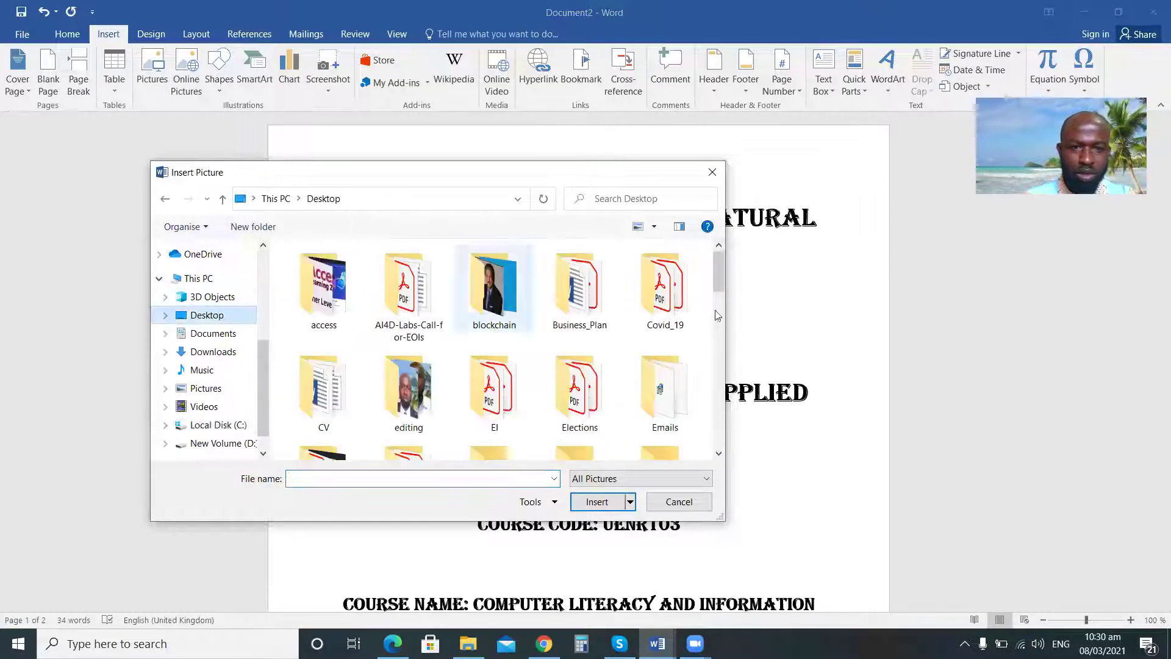
pyautogui.scroll(-10, 717, 316)
pyautogui.click(412, 400)
pyautogui.click(597, 506)
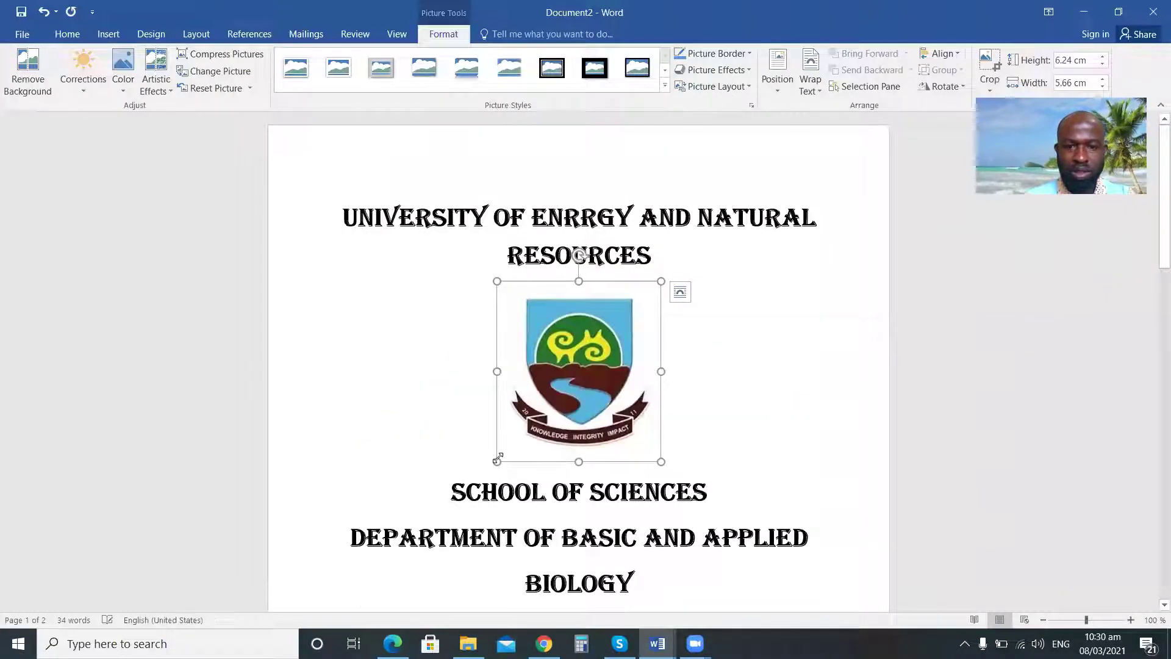
# - Shrink the logo to fit between the university name and SCHOOL OF SCIENCES, then select all text
pyautogui.moveTo(523, 422); pyautogui.dragTo(535, 395)
pyautogui.click(758, 387)
pyautogui.scroll(-3, 732, 469)
pyautogui.scroll(-5, 732, 469)
pyautogui.scroll(9, 728, 470)
pyautogui.scroll(-1, 728, 471)
pyautogui.scroll(3, 455, 293)
pyautogui.hotkey('ctrl', 'a')
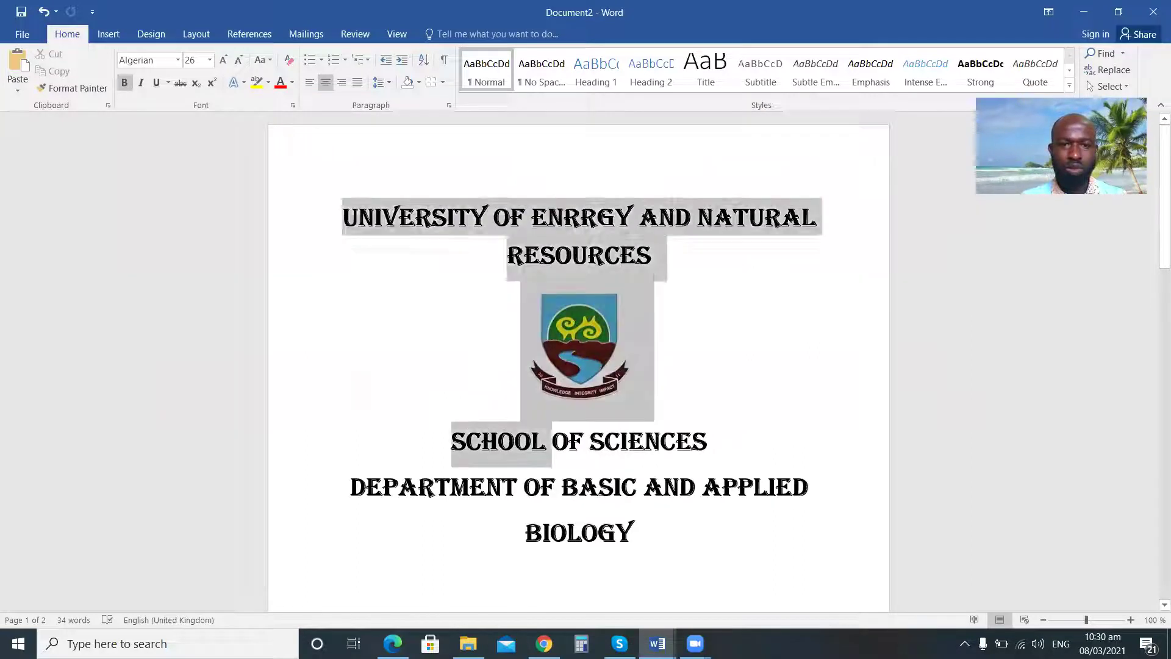
# - Change all the selected cover page text to font size 20
pyautogui.scroll(-10, 695, 588)
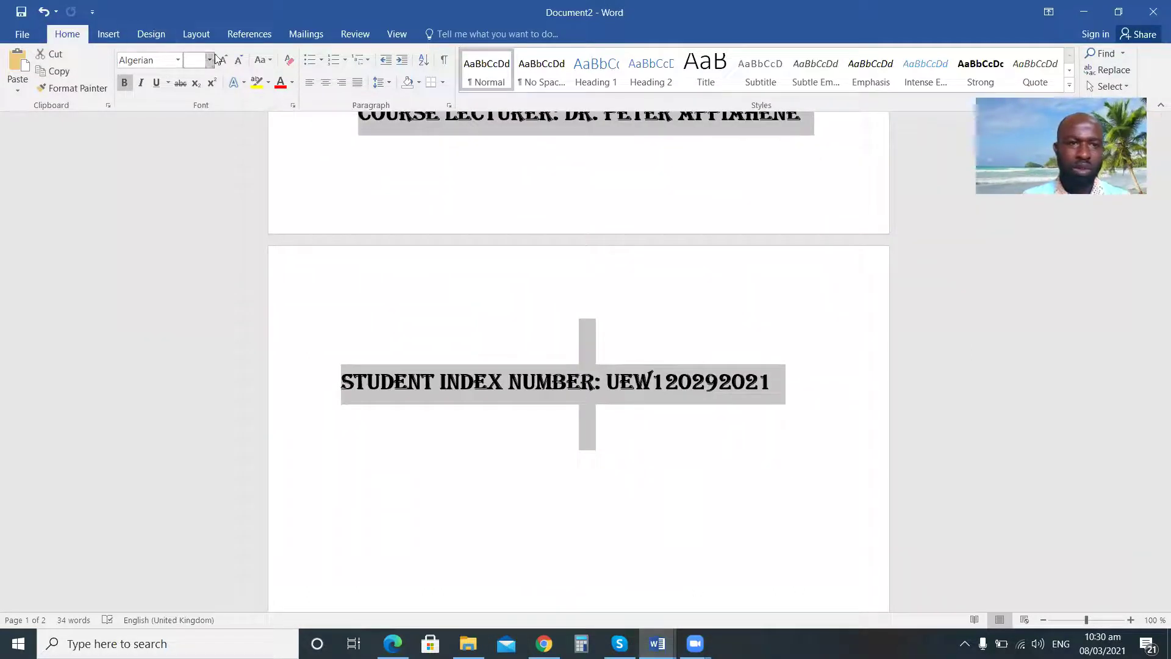
pyautogui.click(211, 60)
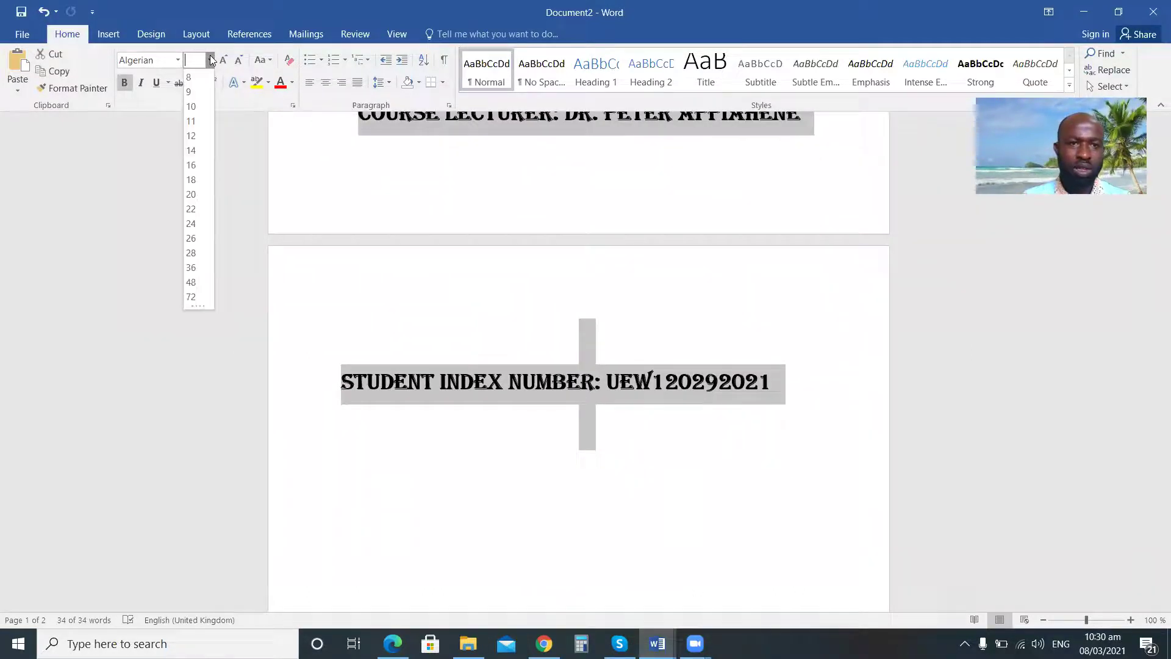
pyautogui.click(193, 194)
# - Delete the trailing empty line so the cover page and logo fit on one page
pyautogui.click(532, 422)
pyautogui.press('BackSpace')
pyautogui.press('BackSpace')
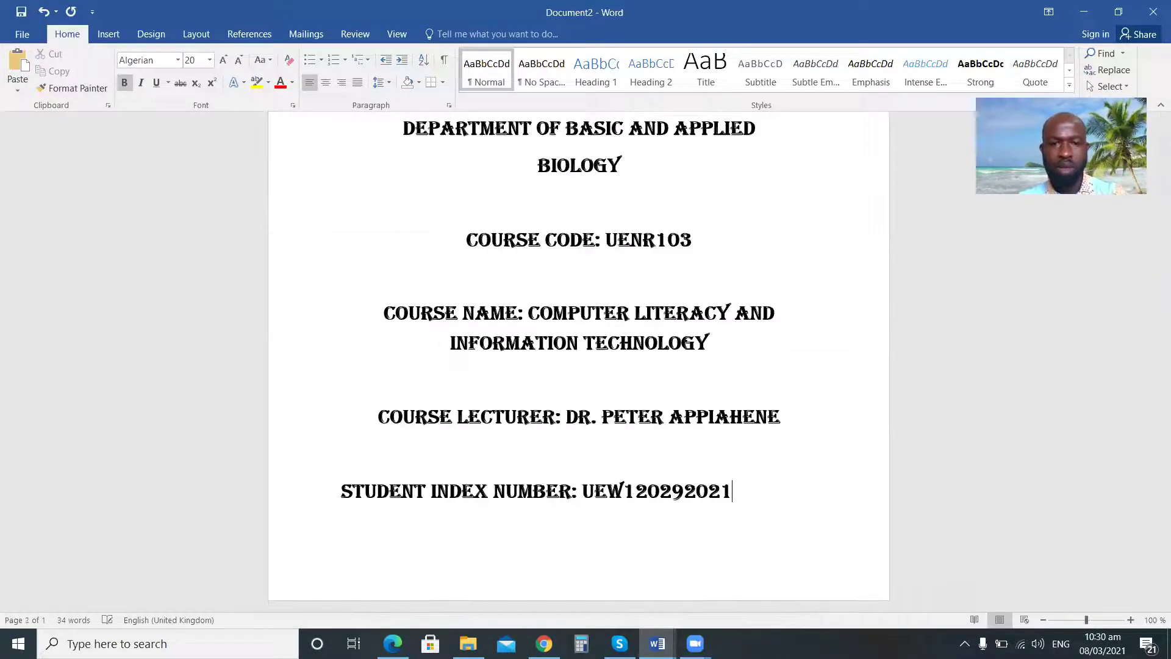
pyautogui.scroll(5, 587, 423)
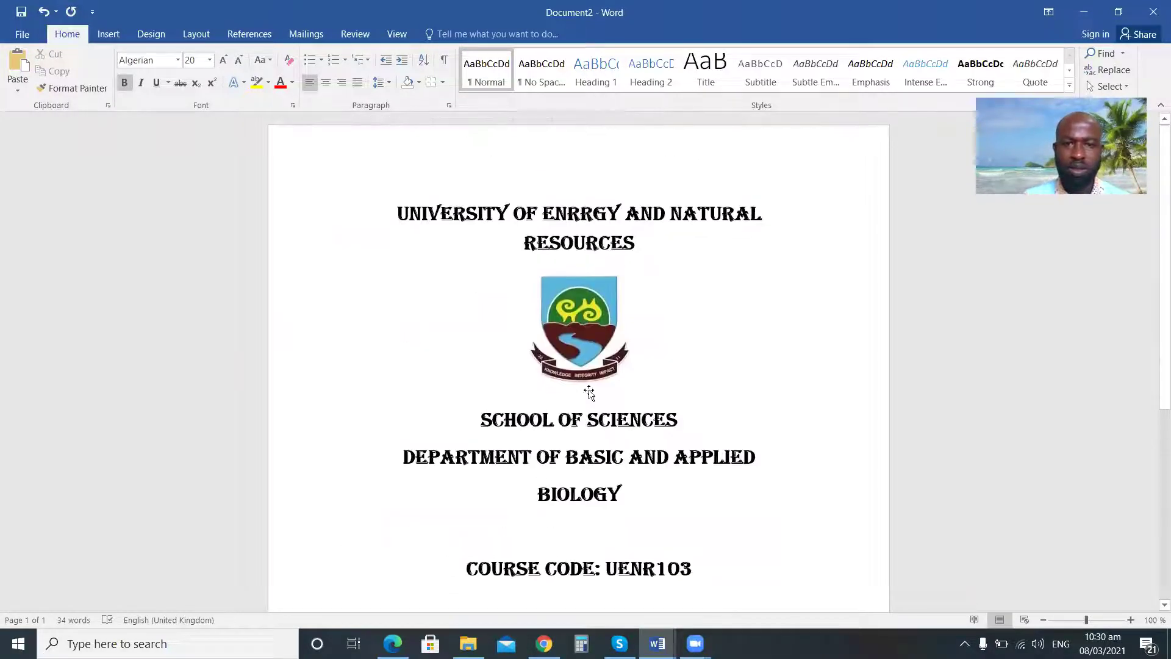
pyautogui.click(573, 321)
pyautogui.scroll(-5, 573, 320)
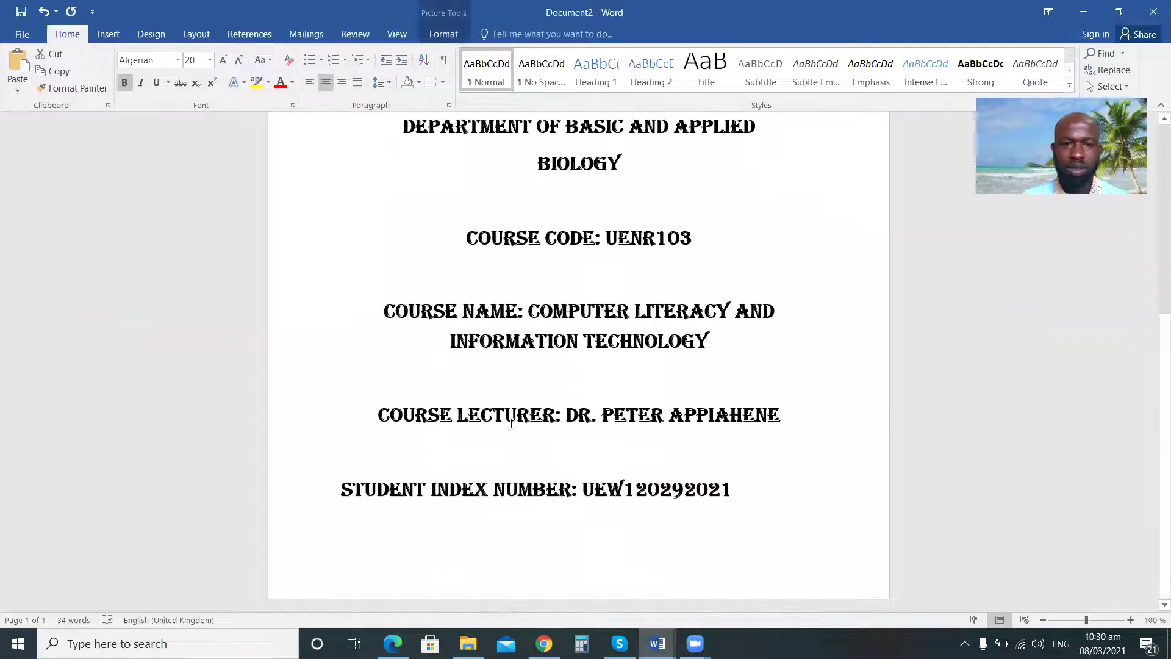
pyautogui.click(462, 489)
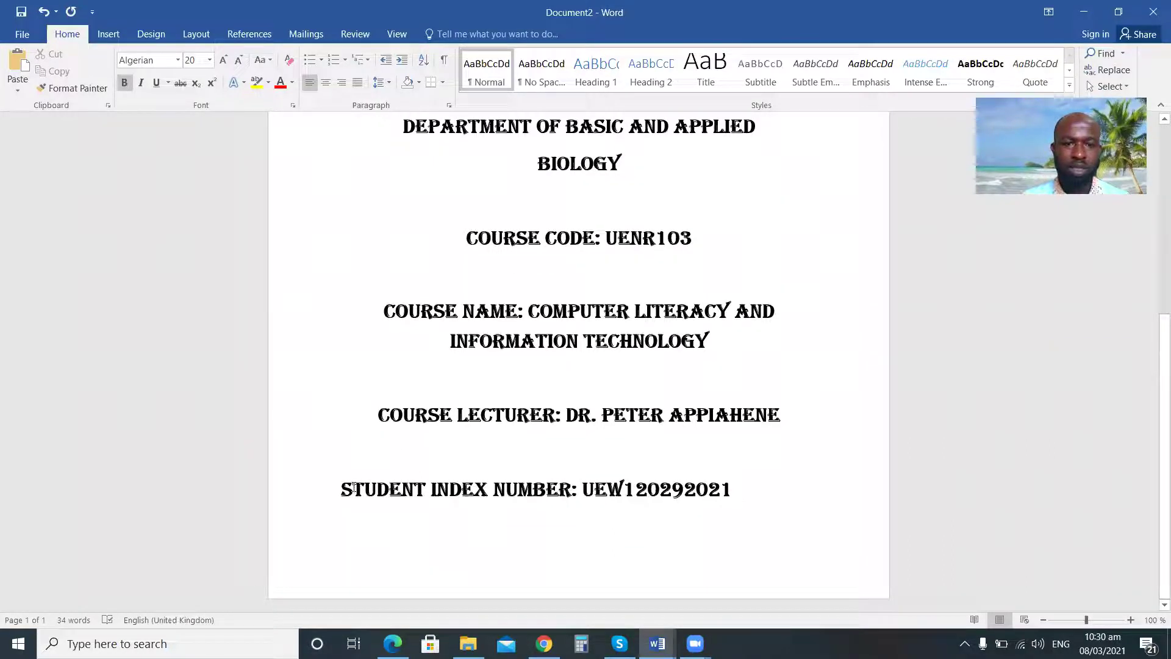
pyautogui.press('Return')
pyautogui.press('BackSpace')
pyautogui.scroll(3, 417, 439)
pyautogui.scroll(4, 417, 439)
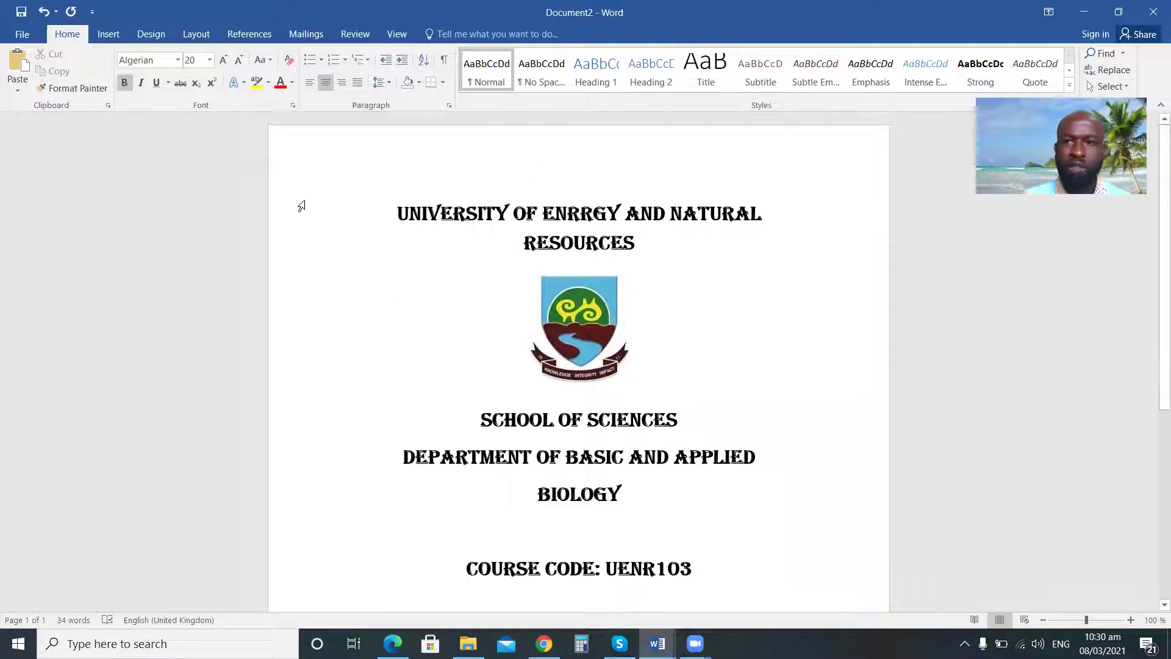
# - Move from the Layout ribbon tab to the Design tab
pyautogui.click(199, 36)
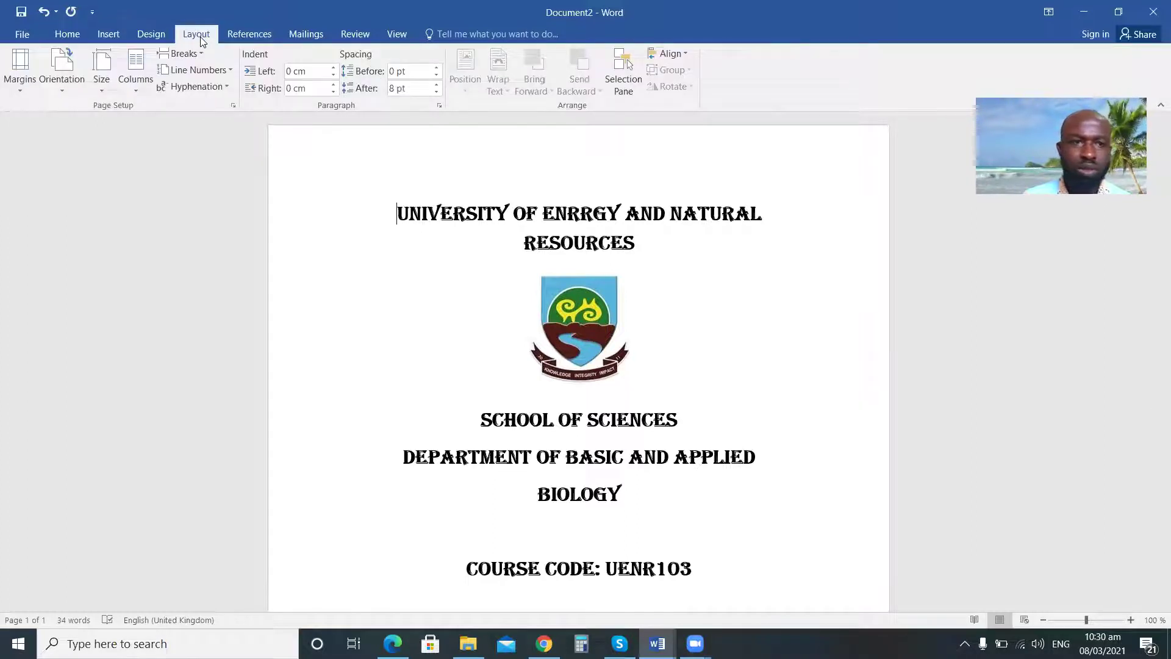
pyautogui.click(148, 35)
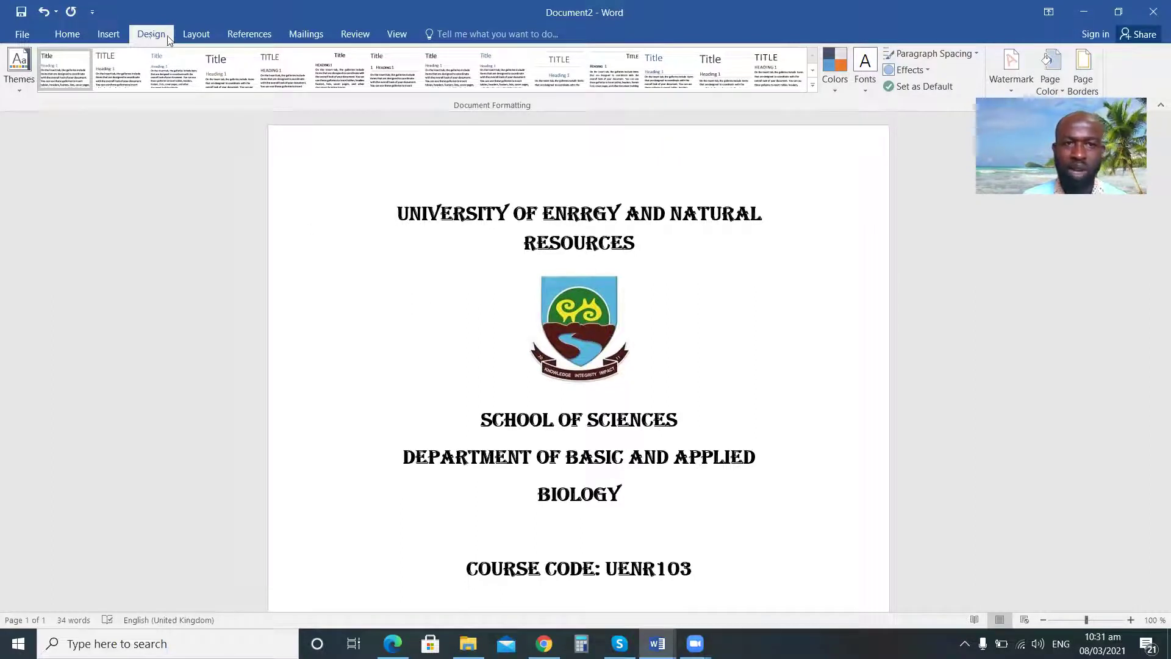
# - Apply a 3 pt black Box page border to the cover page
pyautogui.click(1081, 81)
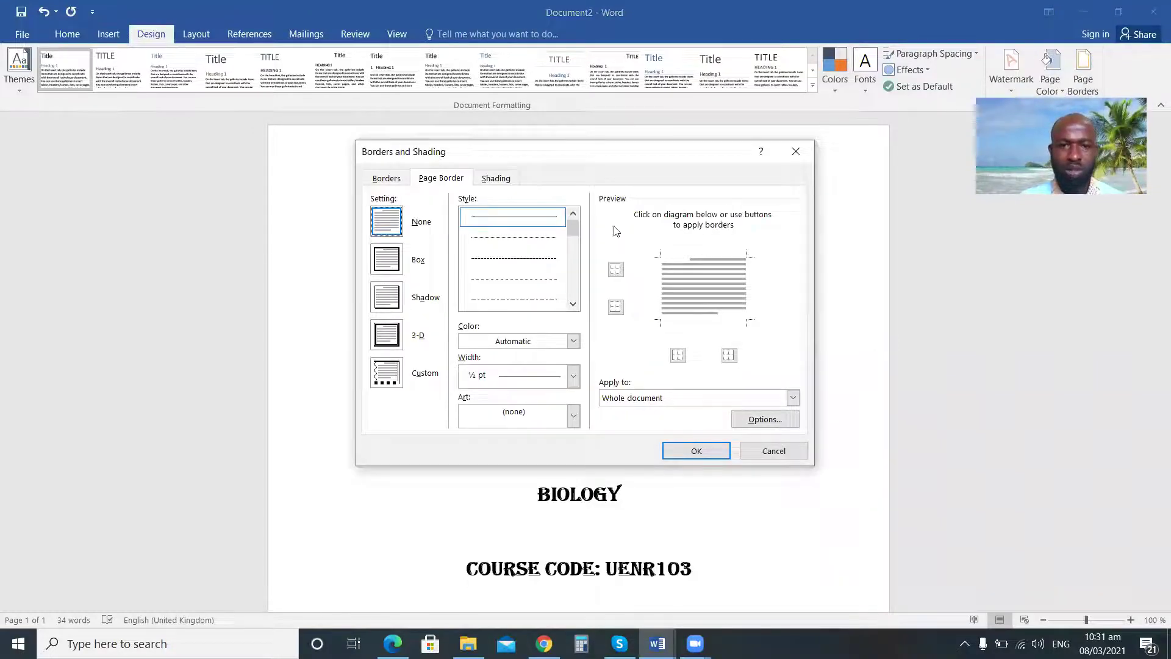
pyautogui.moveTo(488, 157); pyautogui.dragTo(337, 156)
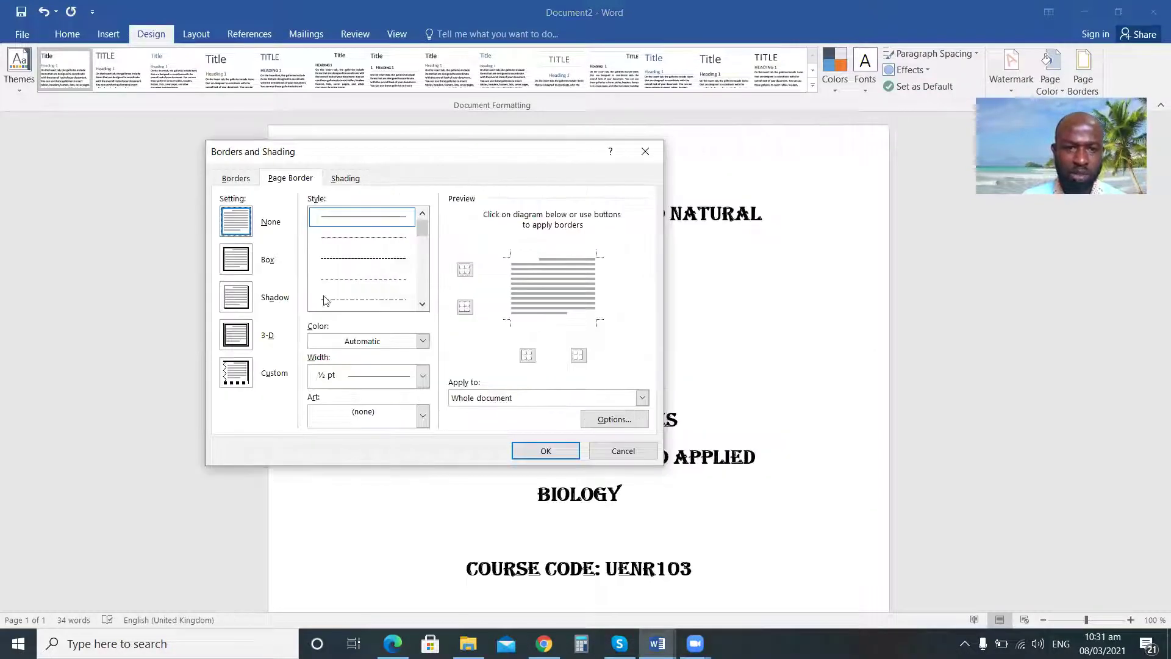
pyautogui.moveTo(421, 229); pyautogui.dragTo(419, 248)
pyautogui.click(366, 299)
pyautogui.click(545, 450)
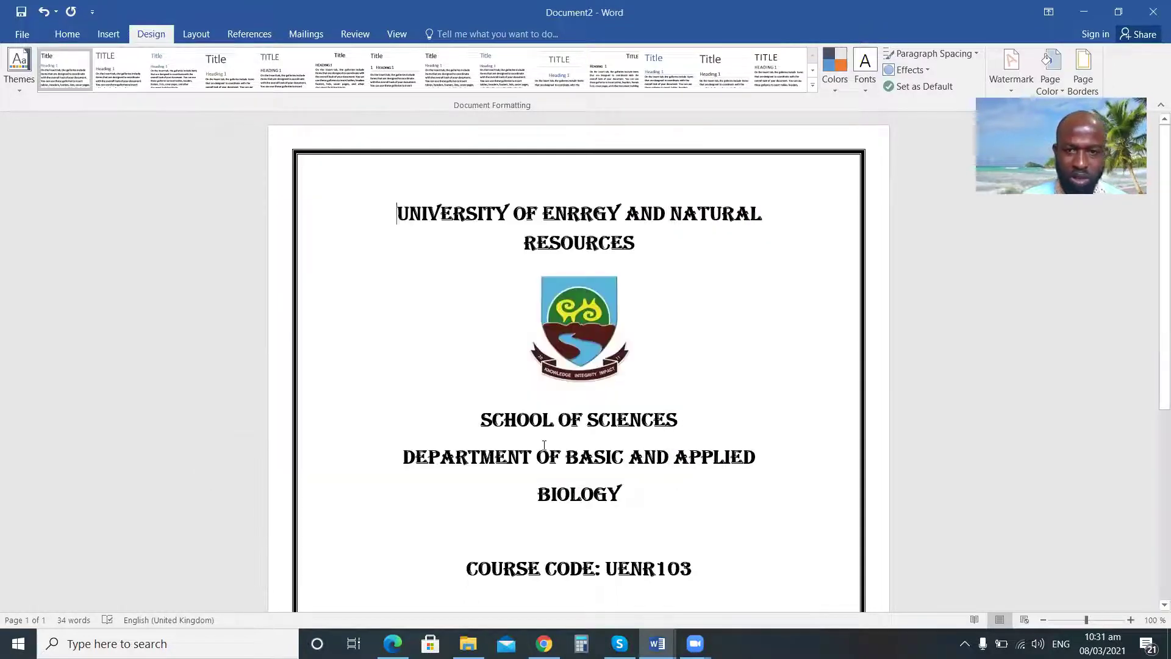
pyautogui.scroll(-5, 601, 346)
pyautogui.scroll(-1, 661, 264)
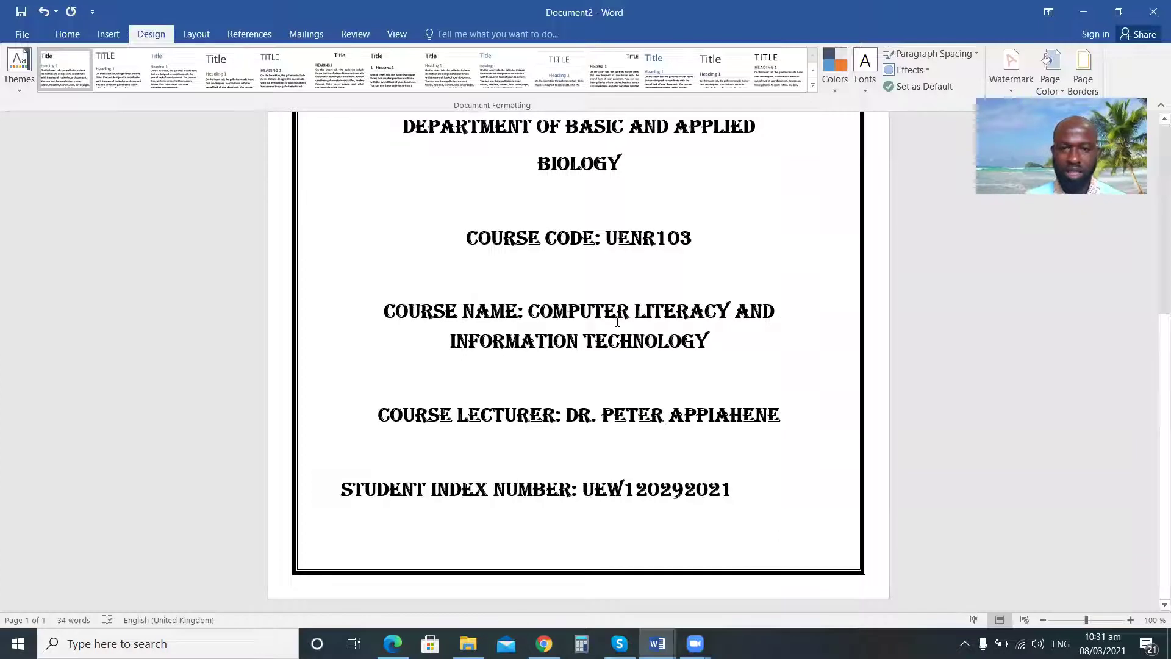
pyautogui.scroll(5, 661, 264)
pyautogui.scroll(1, 371, 134)
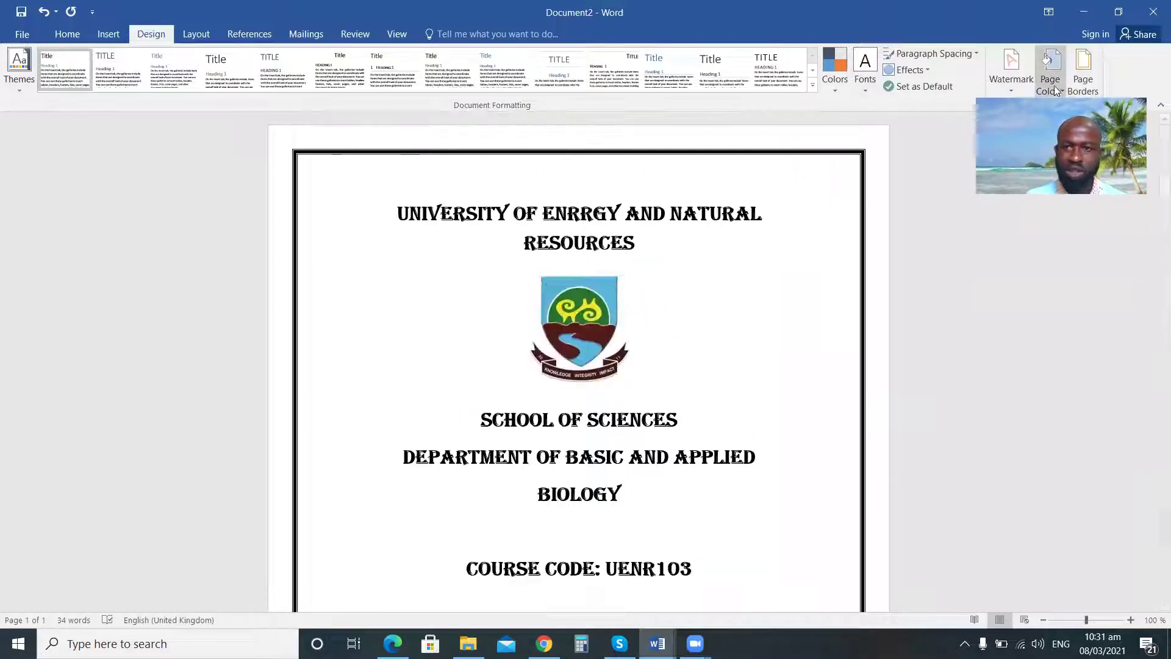
# - Change the 3 pt box page border colour to standard green
pyautogui.click(1087, 80)
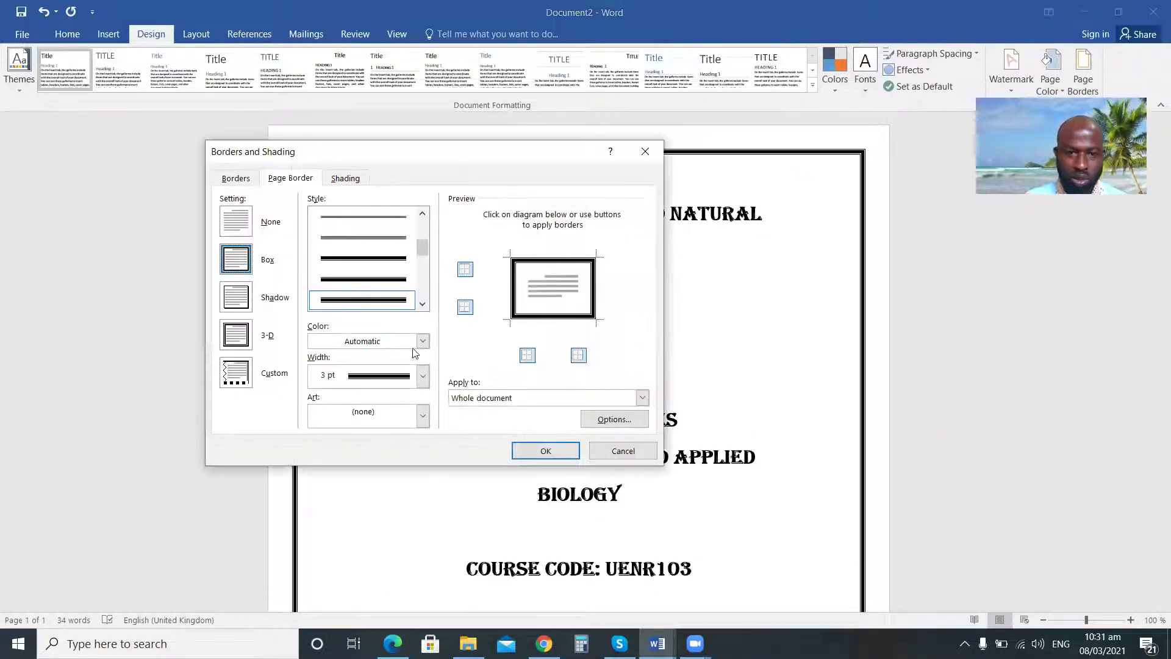
pyautogui.click(422, 416)
pyautogui.click(327, 417)
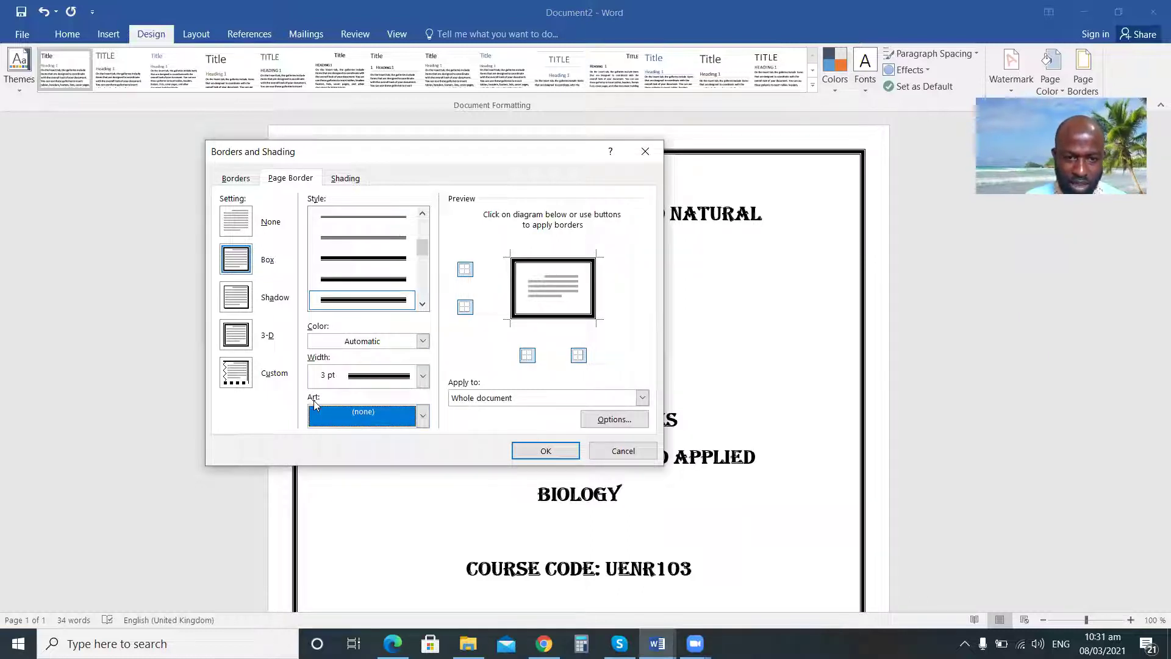
pyautogui.click(422, 341)
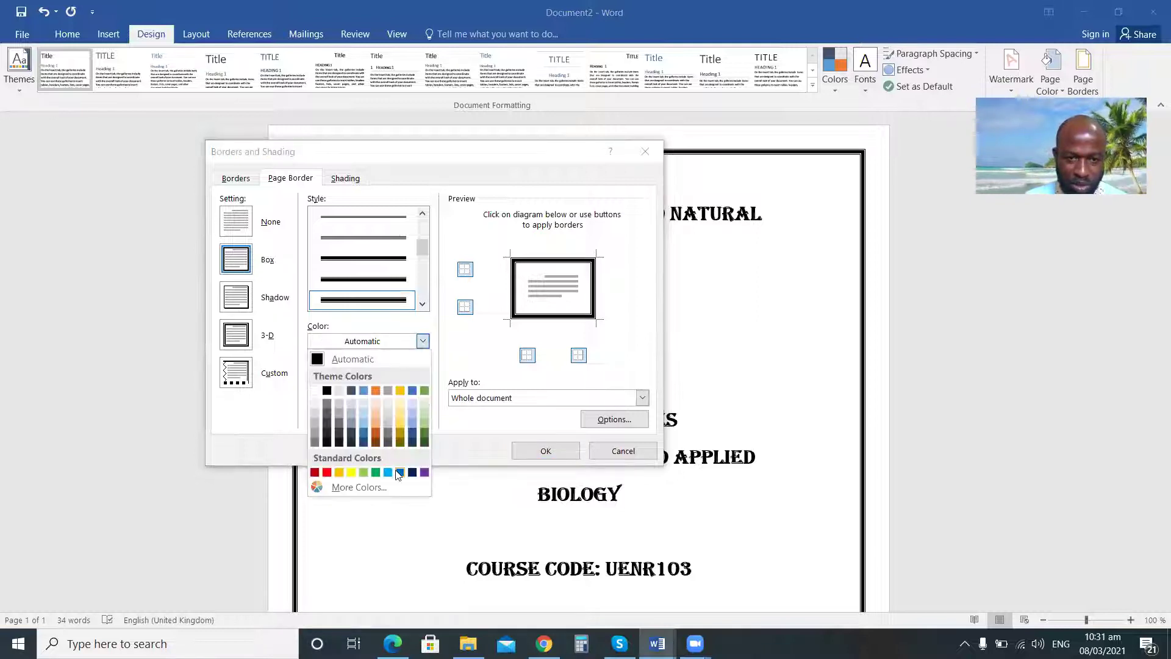
pyautogui.click(376, 472)
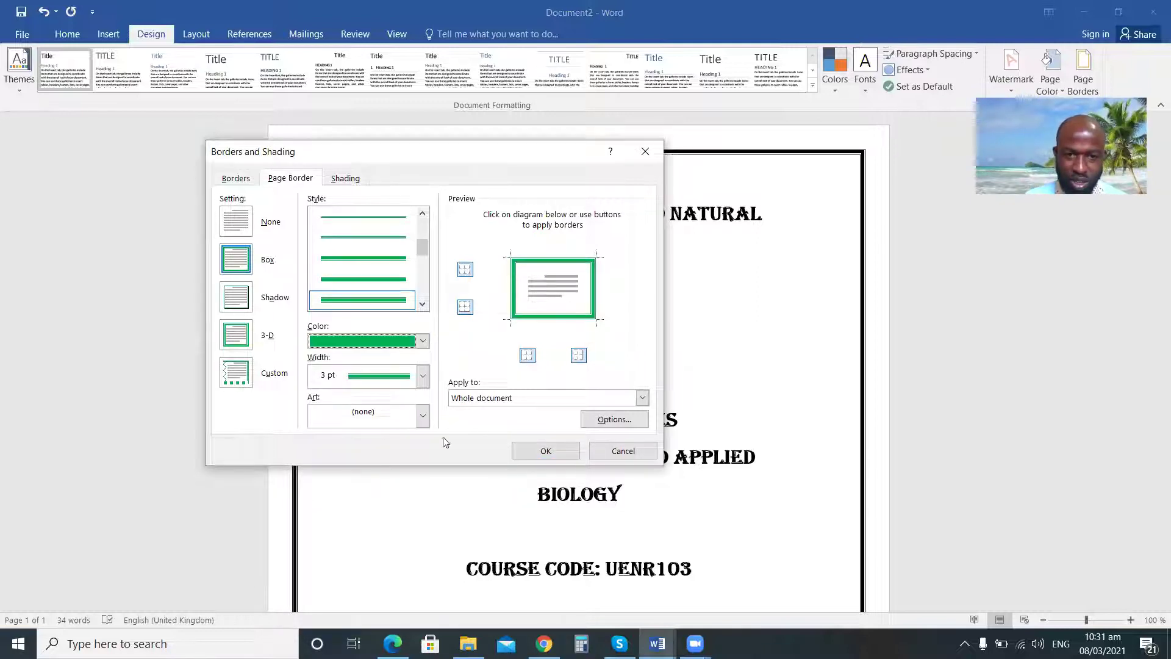
pyautogui.click(546, 453)
pyautogui.scroll(-5, 659, 202)
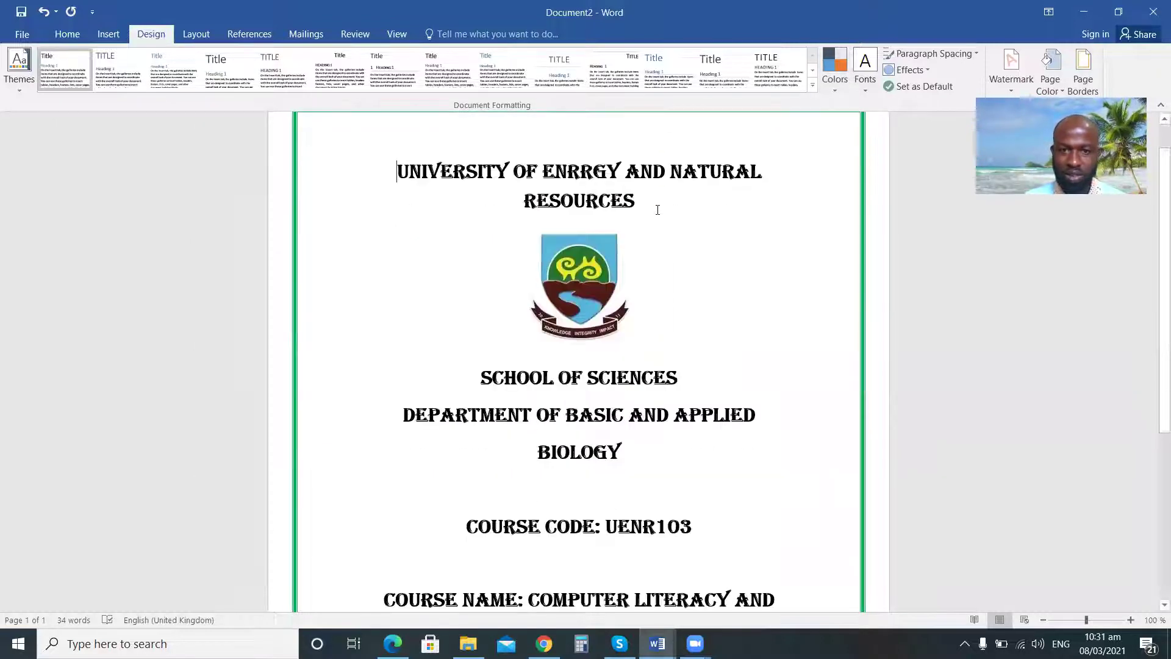
pyautogui.scroll(5, 701, 277)
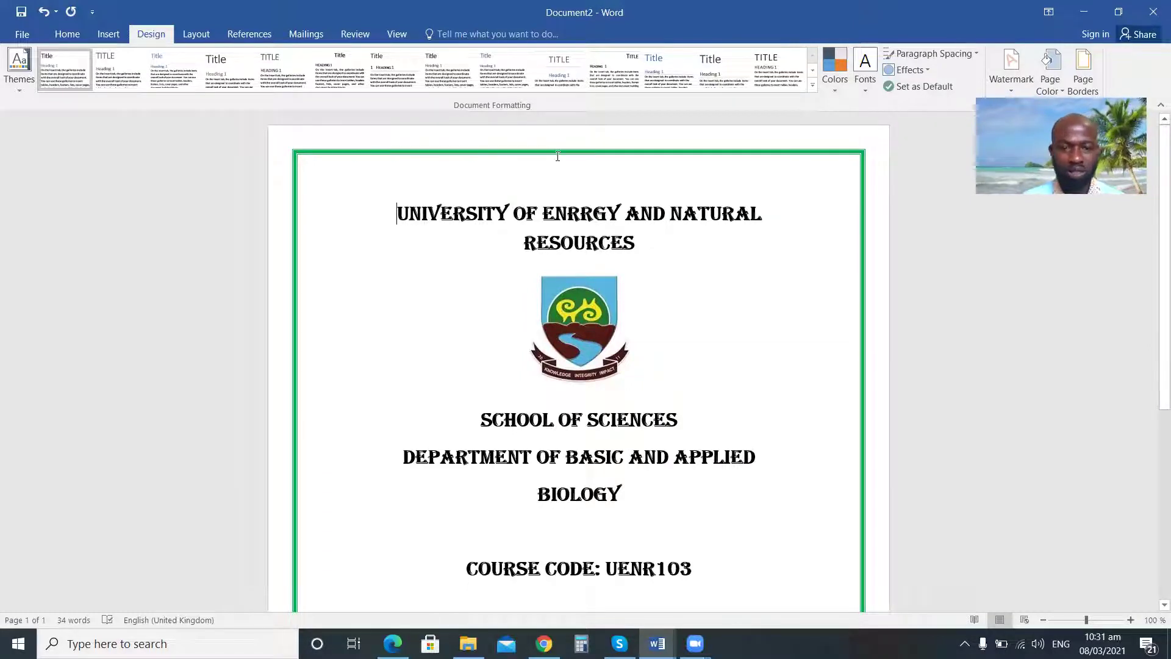
# - Reset border colour to Automatic and apply the pine-tree Art page border
pyautogui.click(1090, 78)
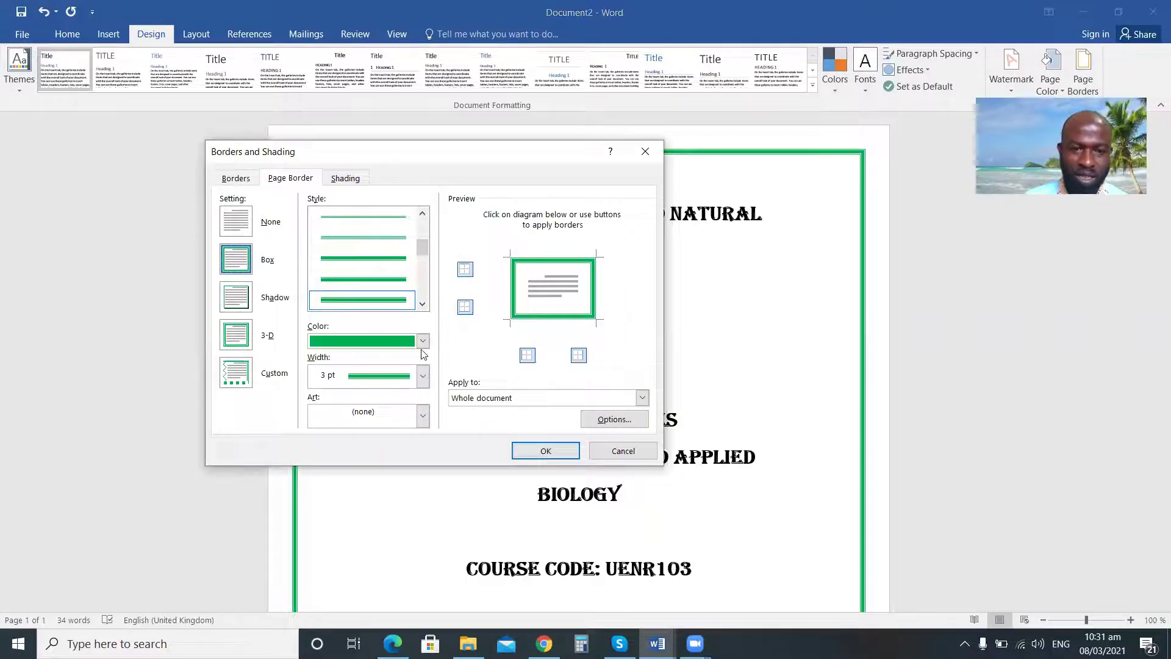
pyautogui.click(422, 341)
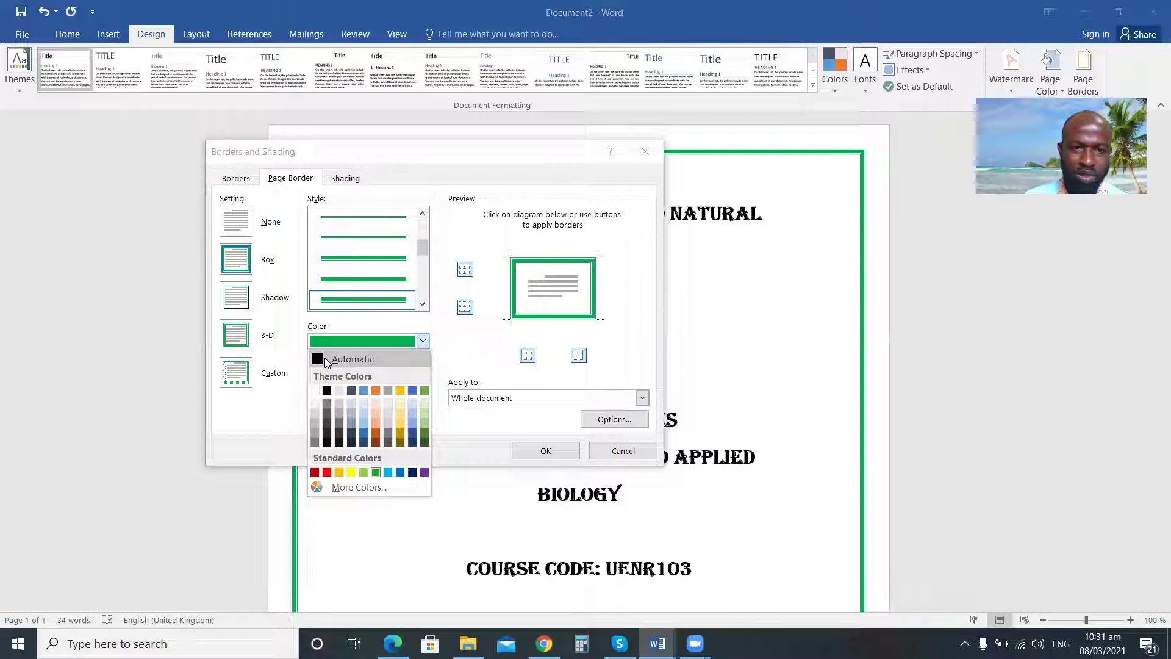
pyautogui.click(327, 362)
pyautogui.click(420, 416)
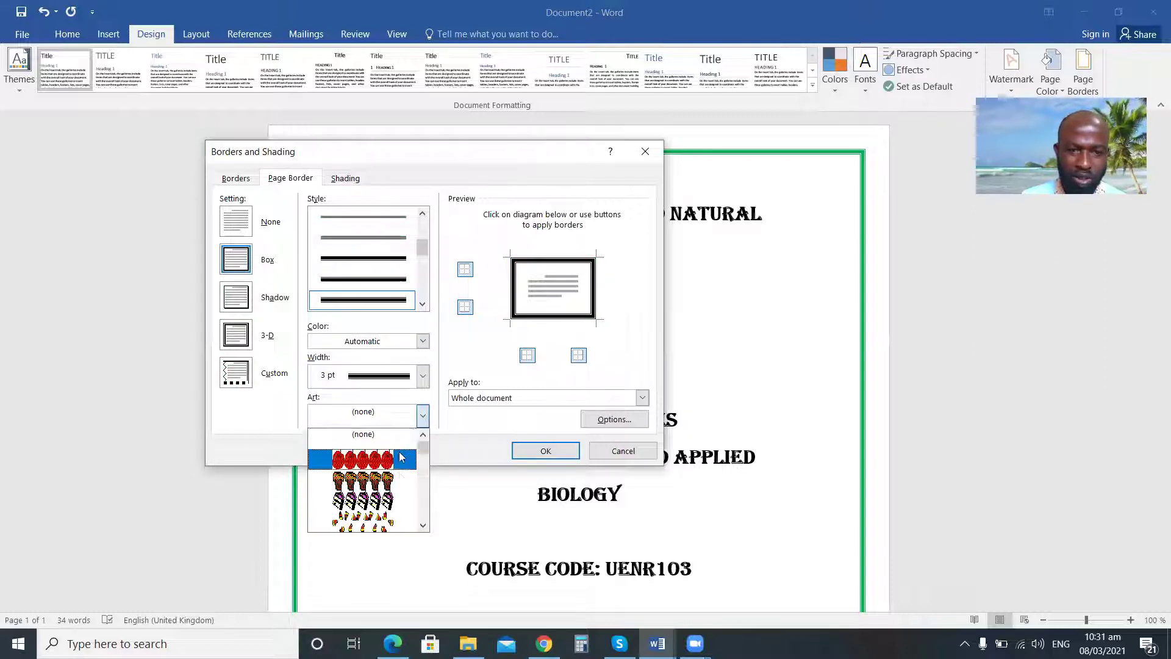
pyautogui.click(360, 520)
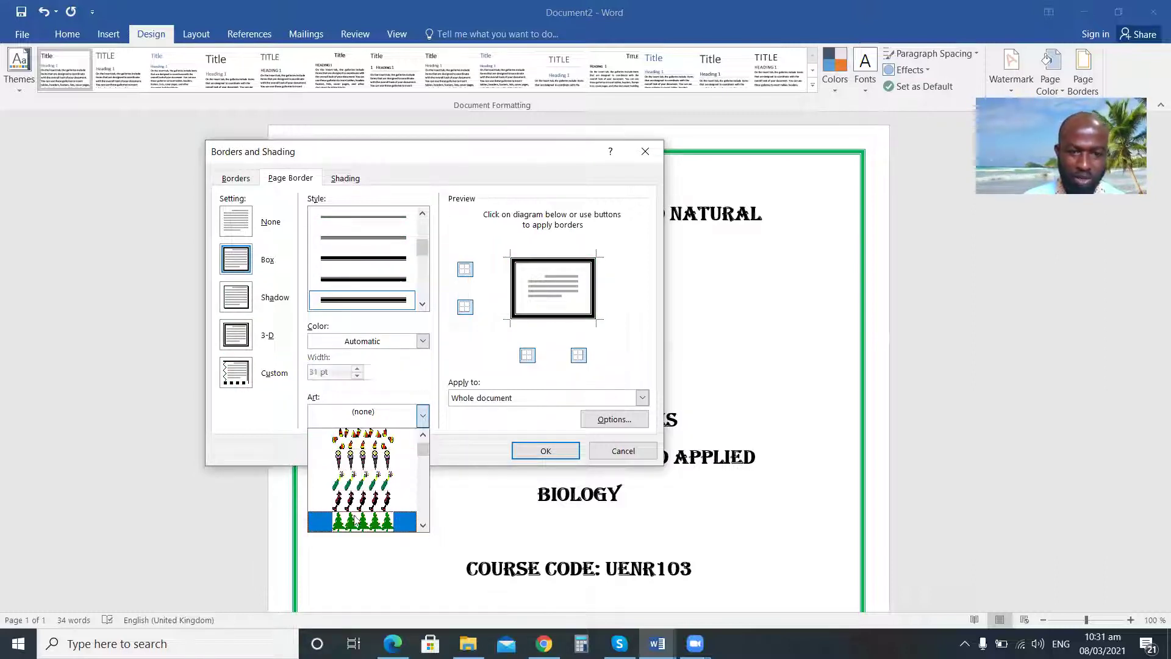
pyautogui.click(550, 452)
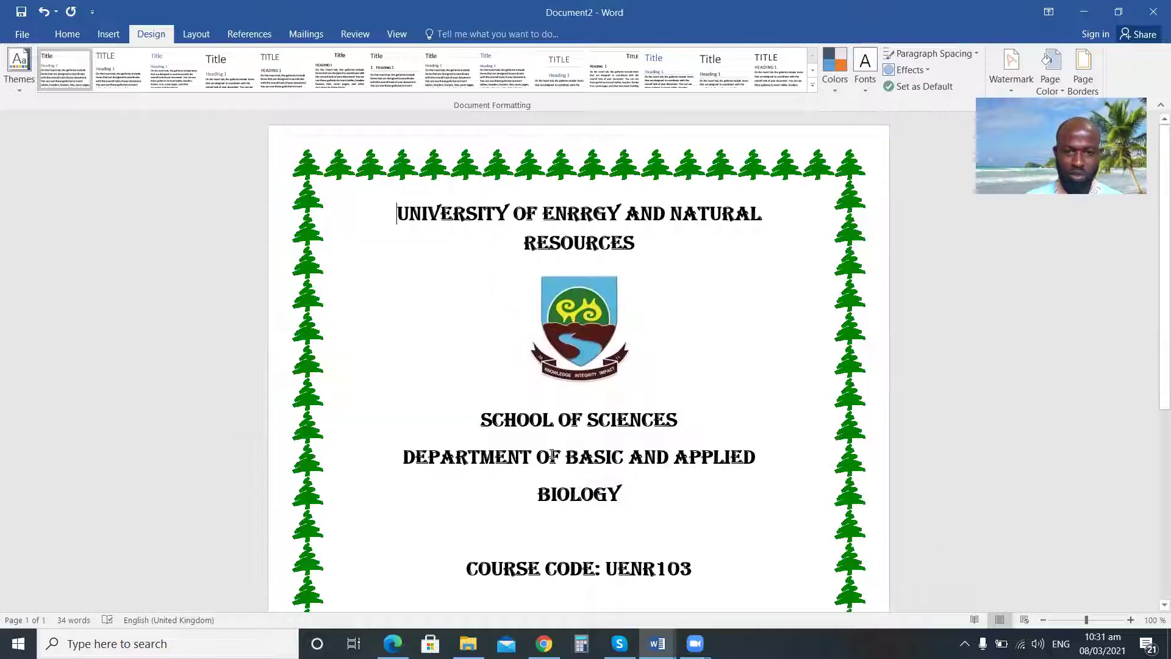
pyautogui.scroll(-5, 520, 266)
pyautogui.scroll(5, 659, 366)
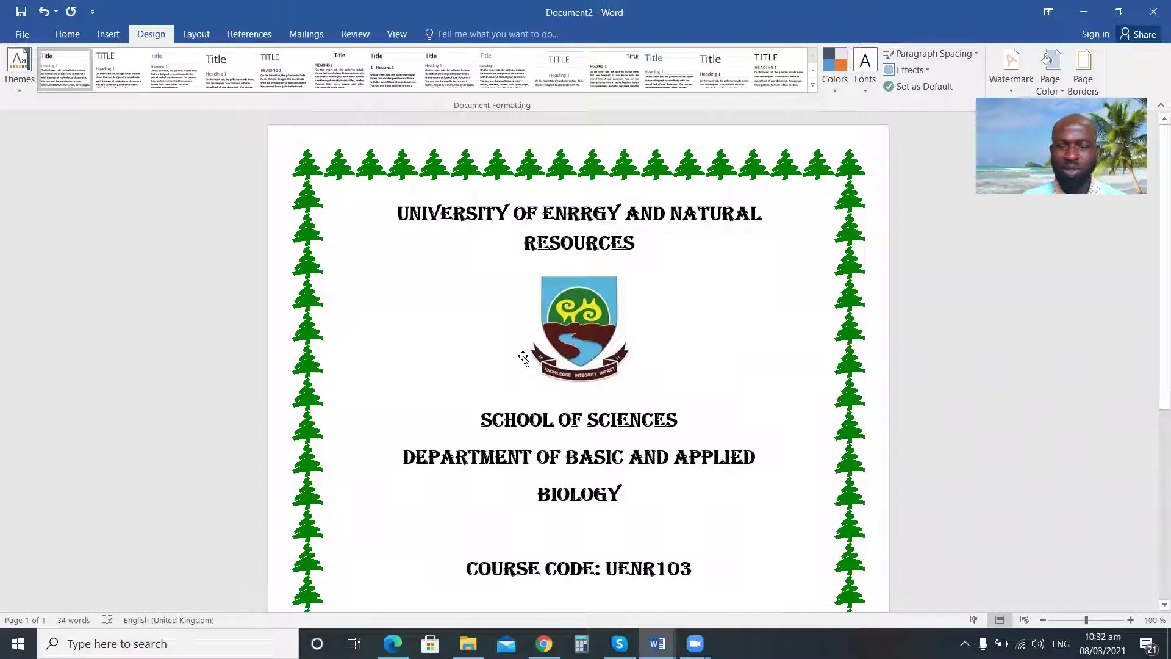
pyautogui.scroll(-5, 523, 359)
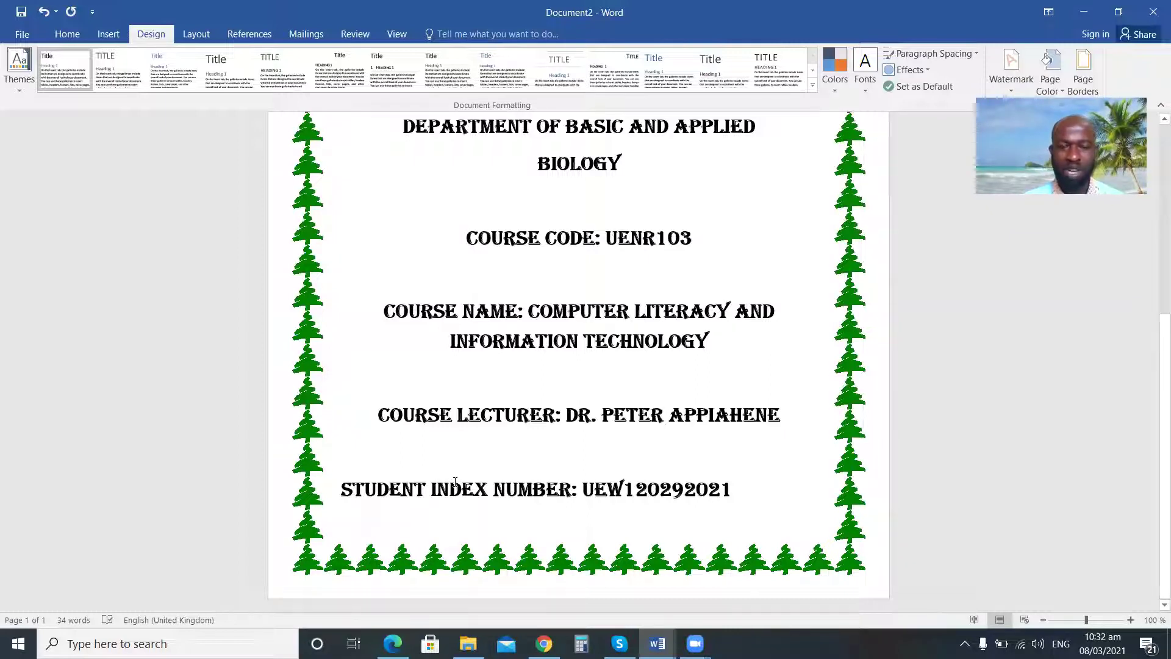
pyautogui.scroll(1, 850, 331)
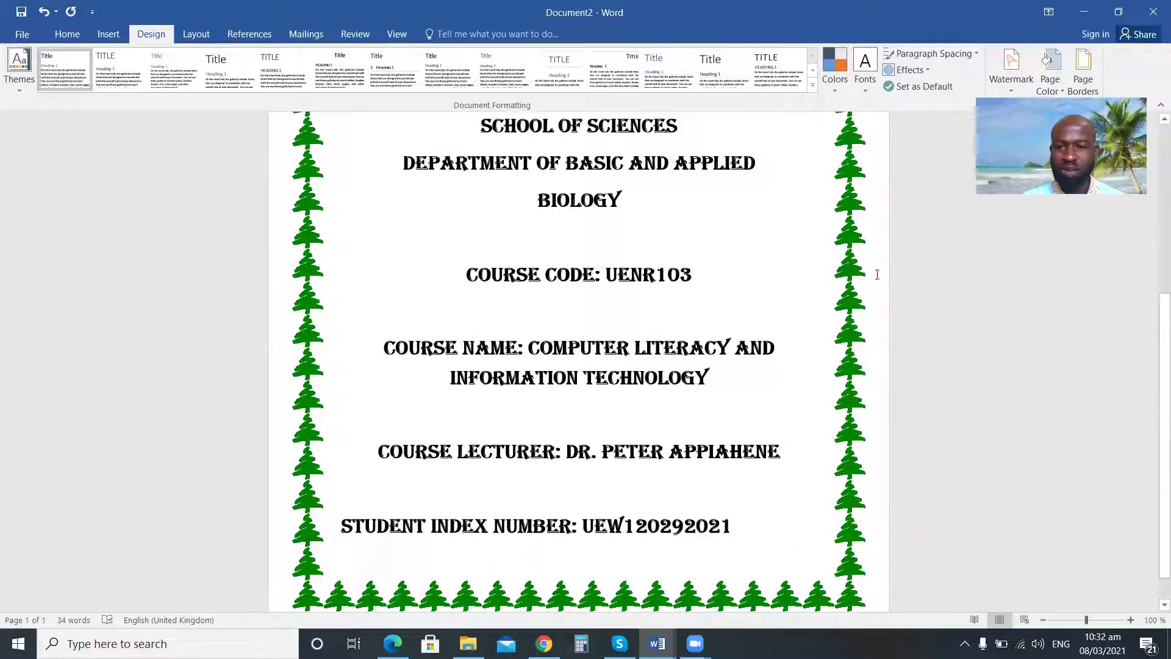
pyautogui.scroll(8, 877, 274)
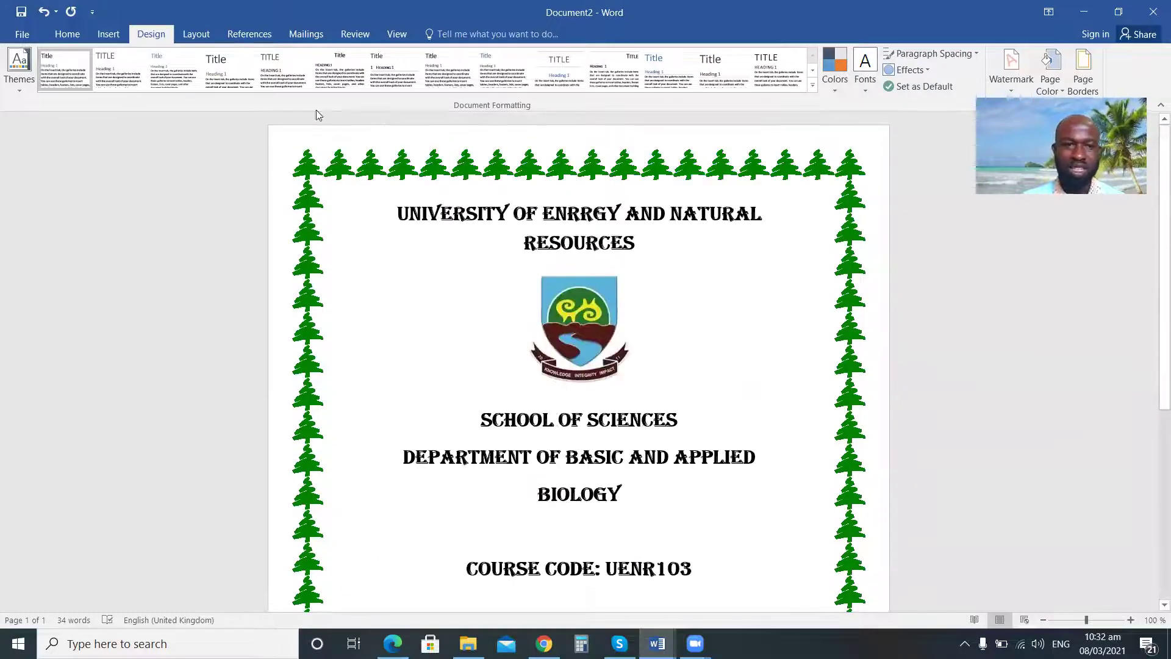
# - Replace the tree art with a thick black 3 pt 3-D line page border
pyautogui.click(1076, 68)
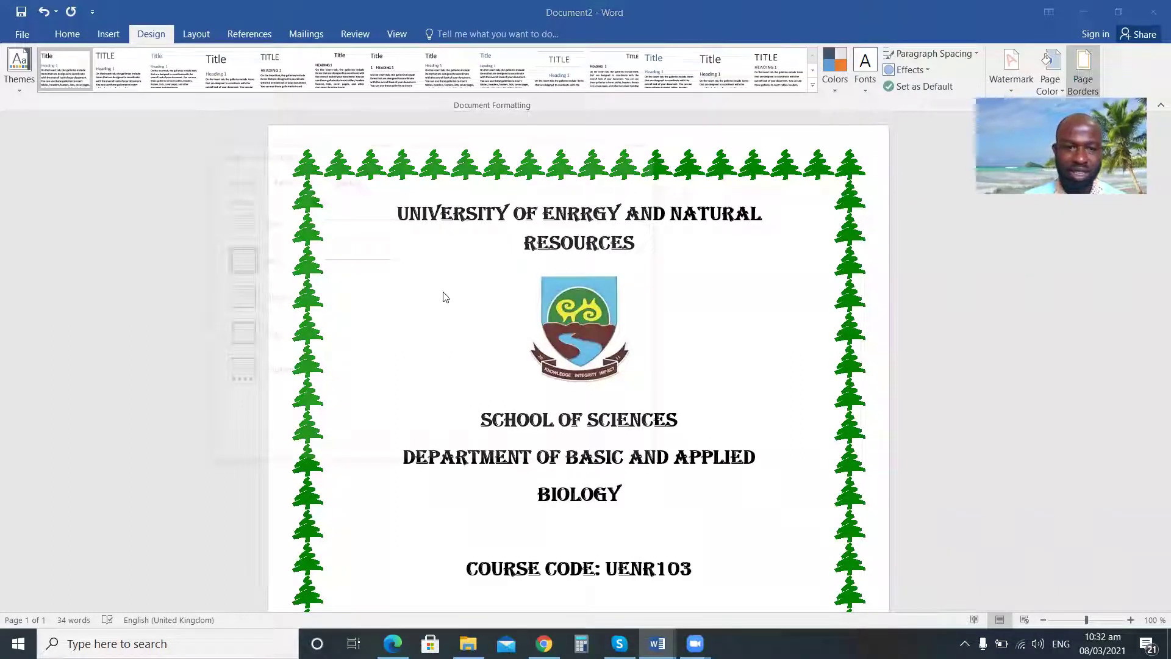
pyautogui.click(422, 304)
pyautogui.click(422, 304)
pyautogui.click(394, 298)
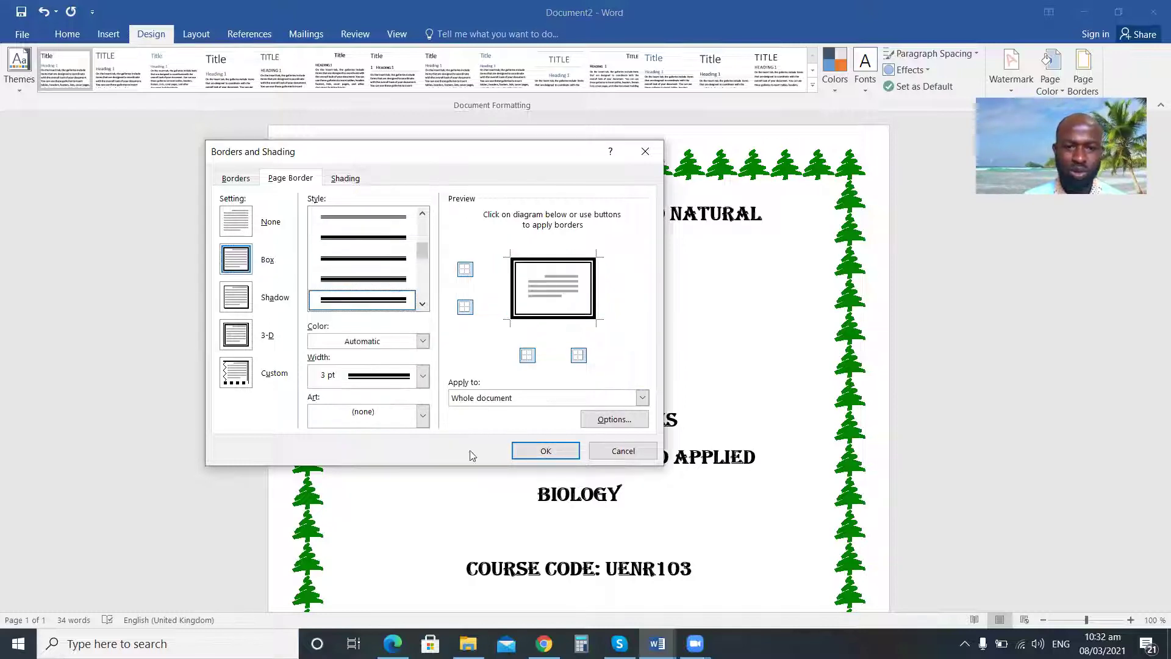
pyautogui.click(231, 342)
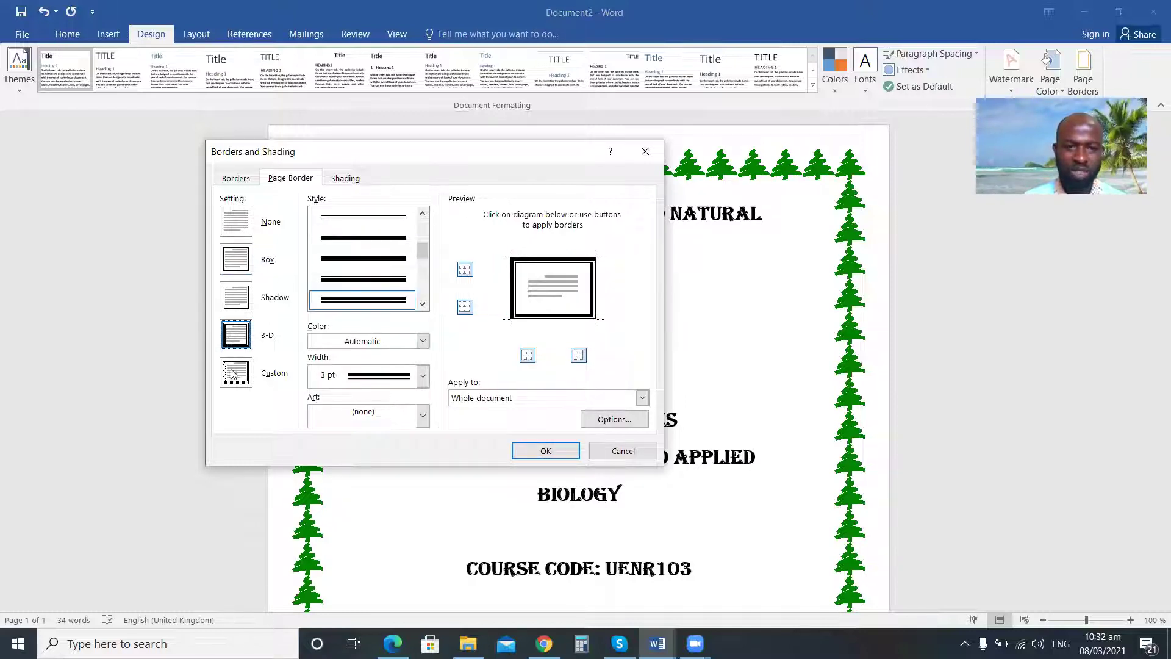
pyautogui.click(546, 450)
pyautogui.scroll(-4, 733, 318)
pyautogui.scroll(-2, 733, 319)
pyautogui.scroll(5, 766, 335)
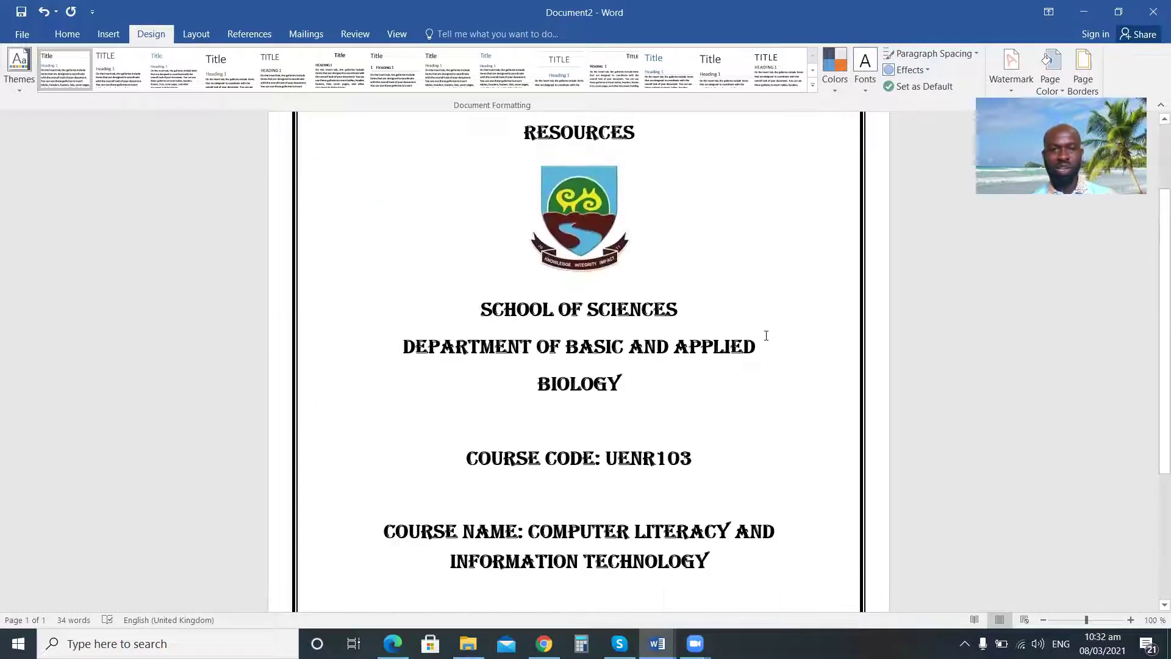
pyautogui.scroll(-5, 763, 339)
pyautogui.scroll(-1, 763, 339)
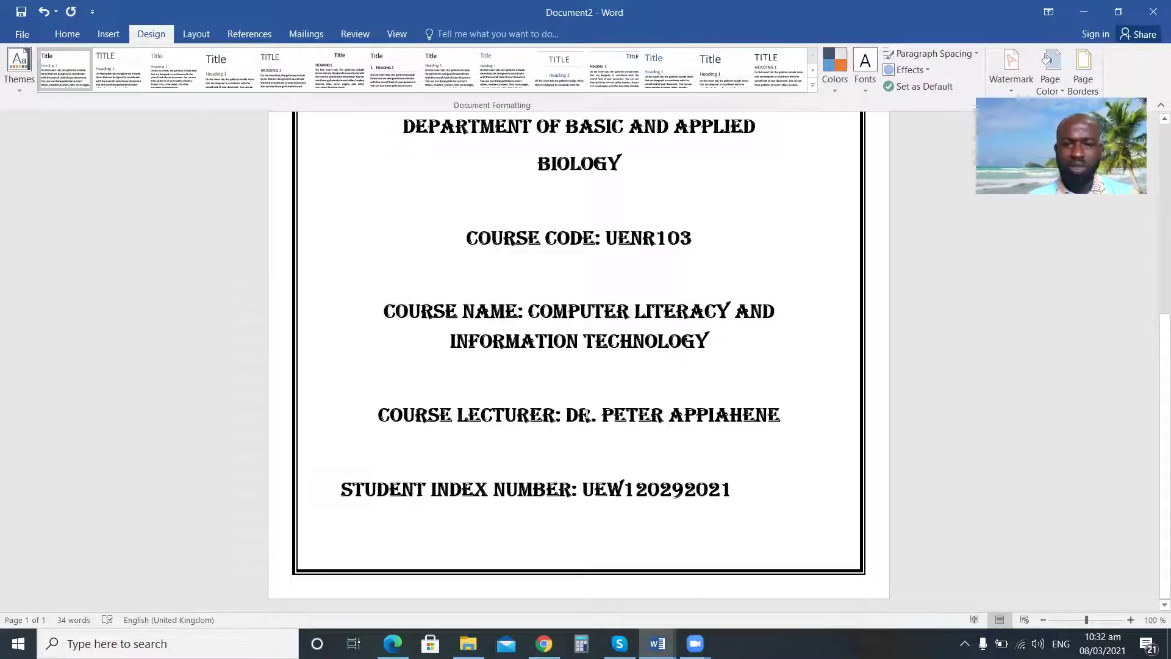
pyautogui.scroll(5, 587, 397)
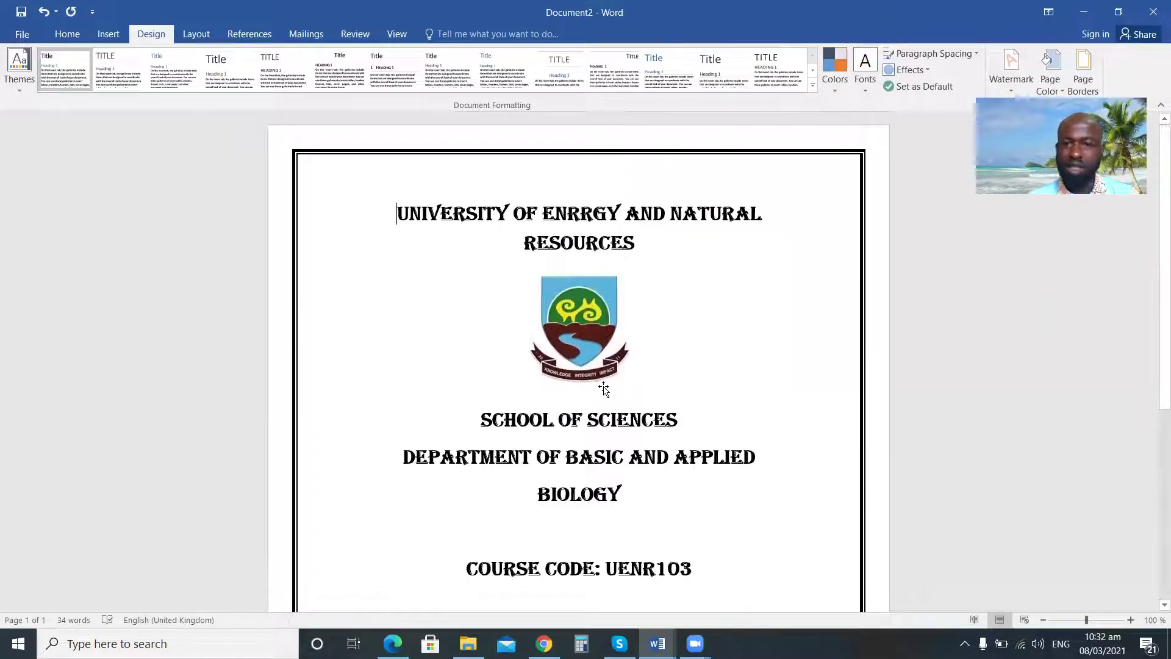
# - Open a new blank document with Ctrl+N
pyautogui.scroll(-5, 616, 380)
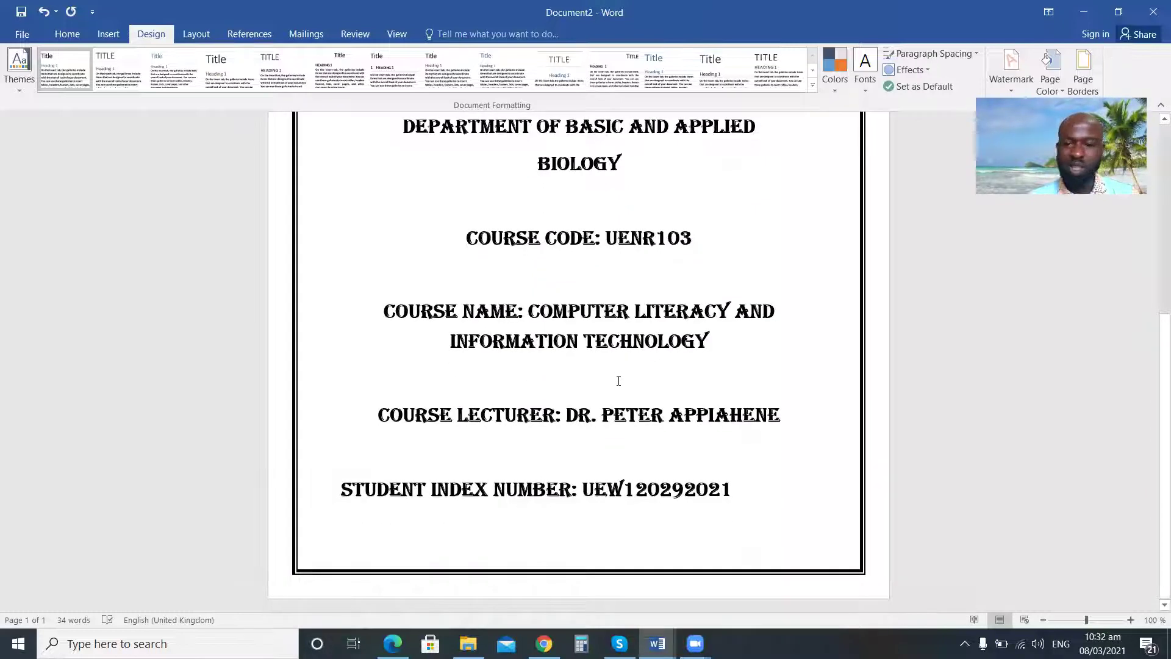
pyautogui.scroll(5, 617, 374)
pyautogui.scroll(-5, 610, 366)
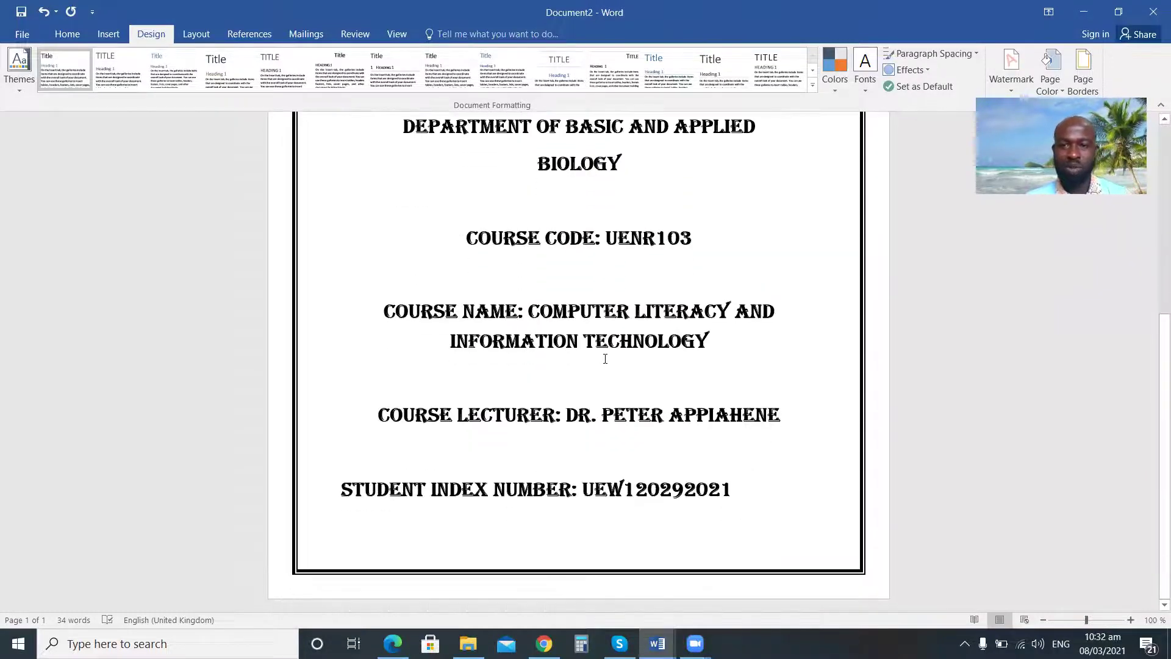
pyautogui.scroll(5, 608, 350)
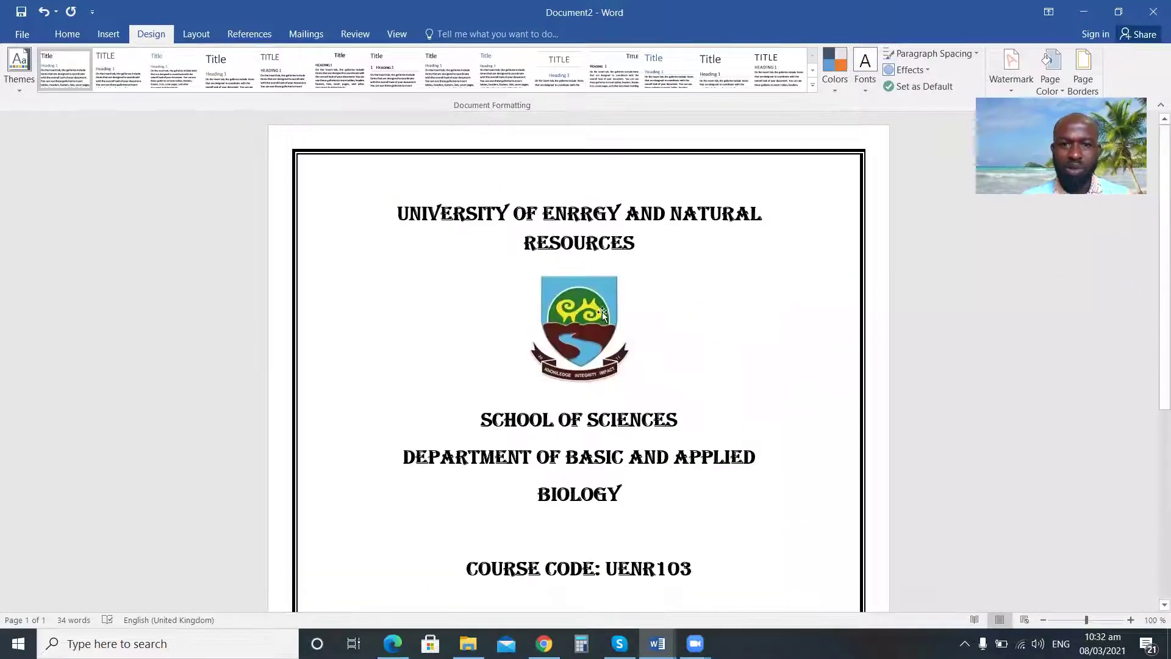
pyautogui.scroll(-5, 602, 312)
pyautogui.hotkey('ctrl', 'n')
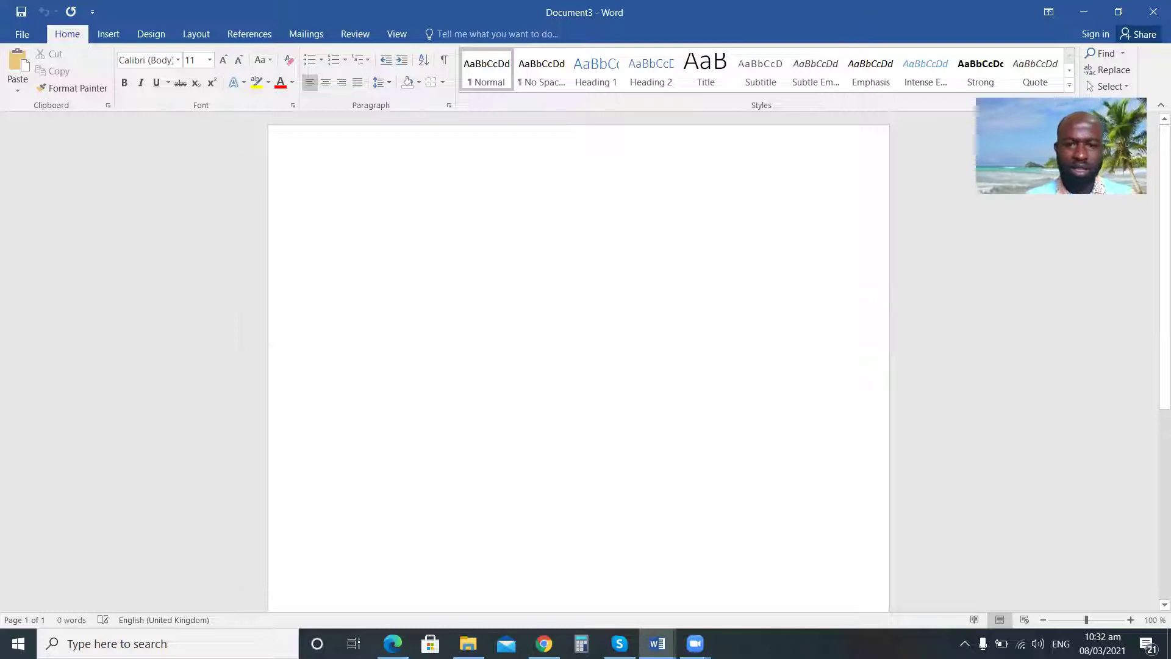
# - Return to the Document2 cover page and open the Design Watermark gallery
pyautogui.click(650, 604)
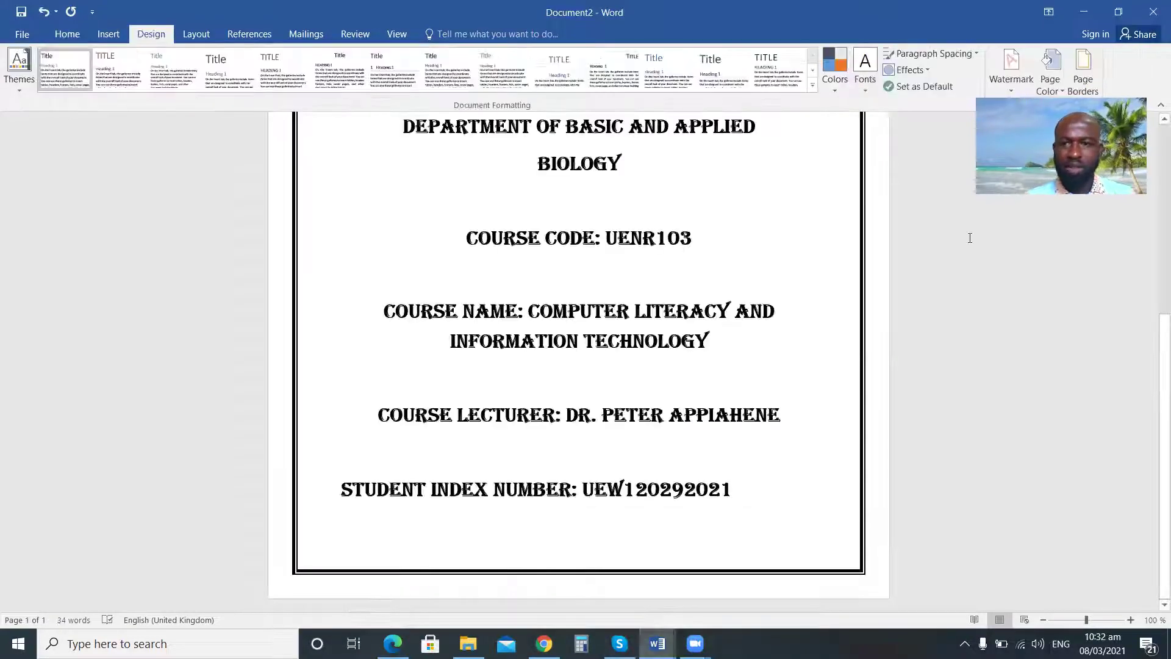
pyautogui.scroll(5, 526, 447)
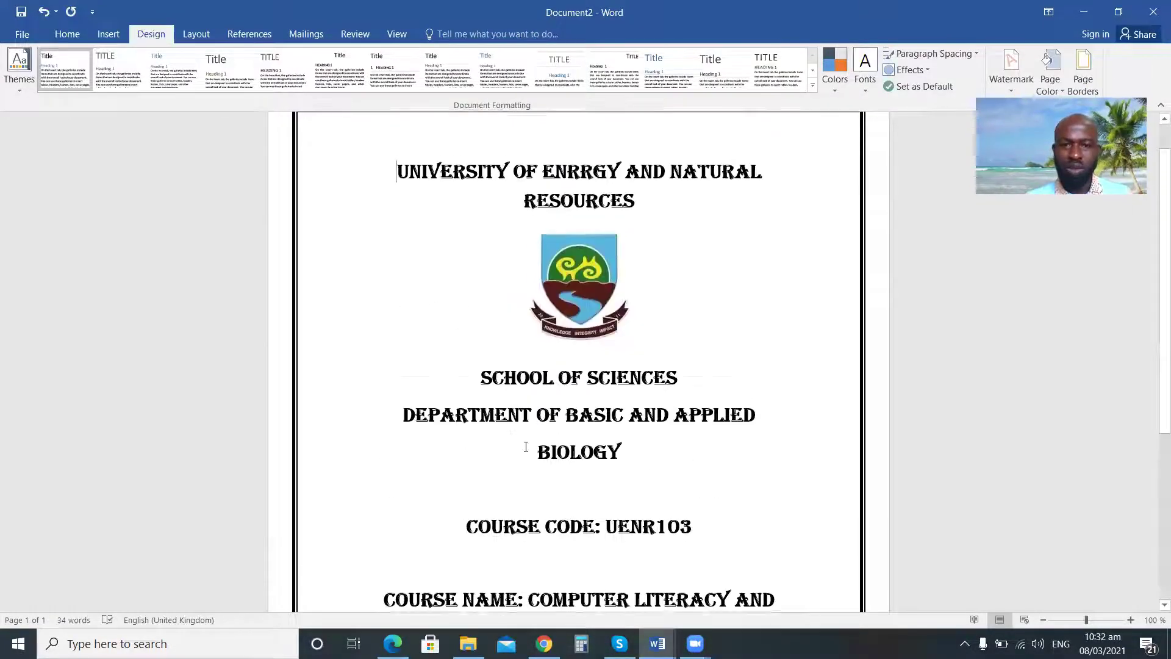
pyautogui.scroll(-1, 607, 494)
pyautogui.scroll(-2, 613, 481)
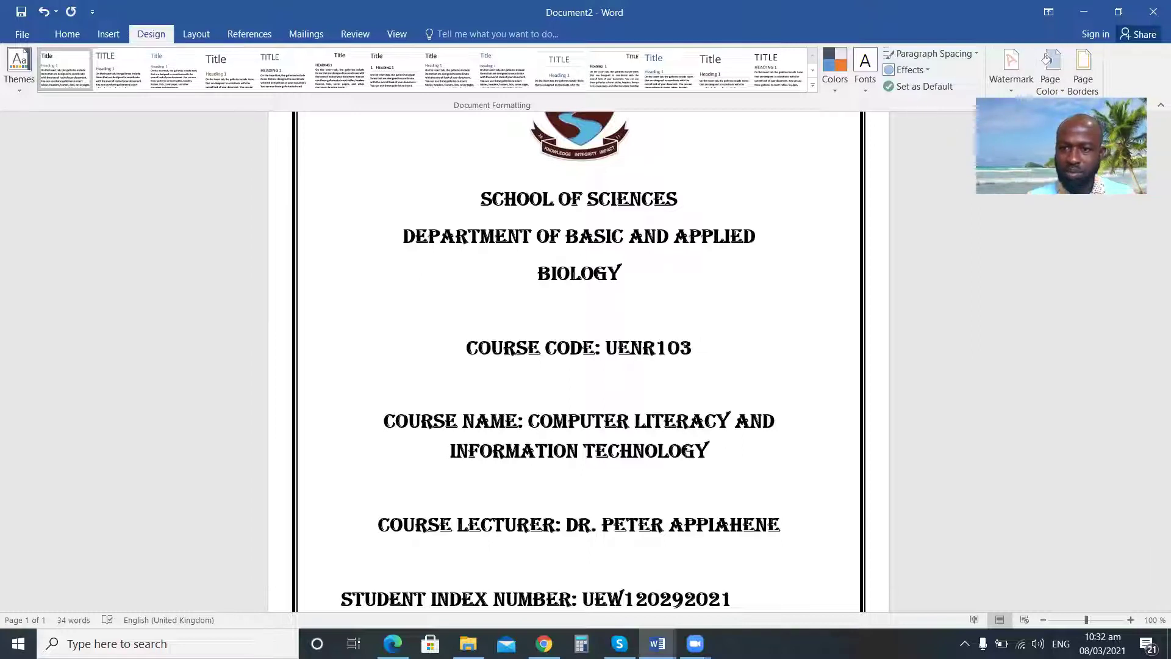
pyautogui.click(1010, 76)
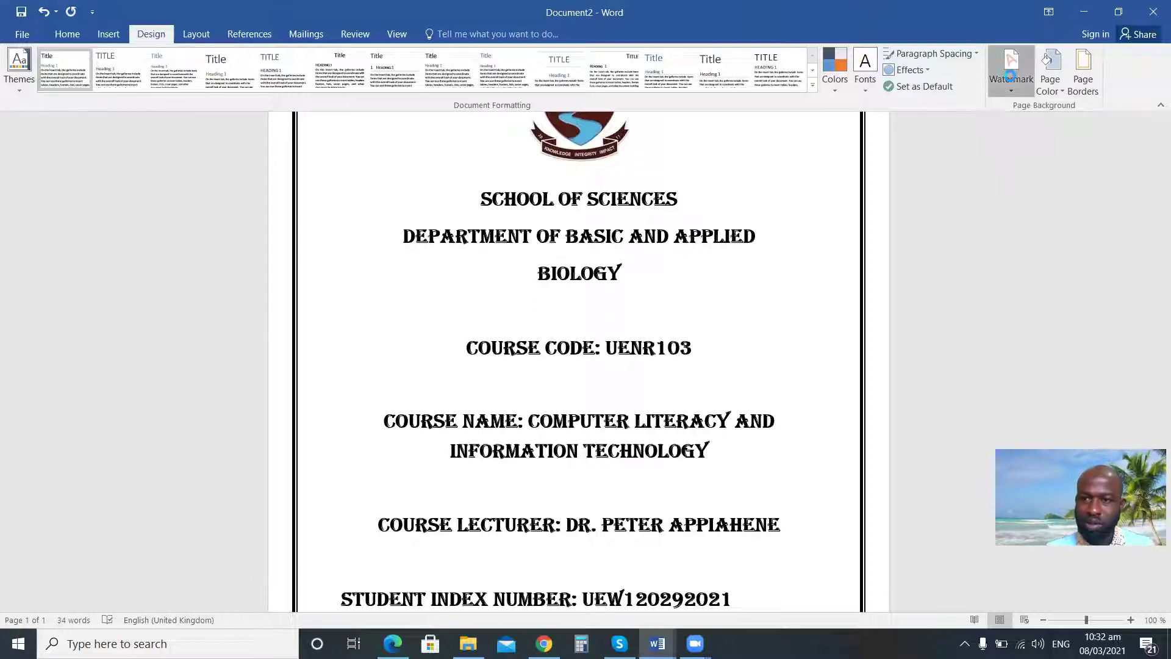
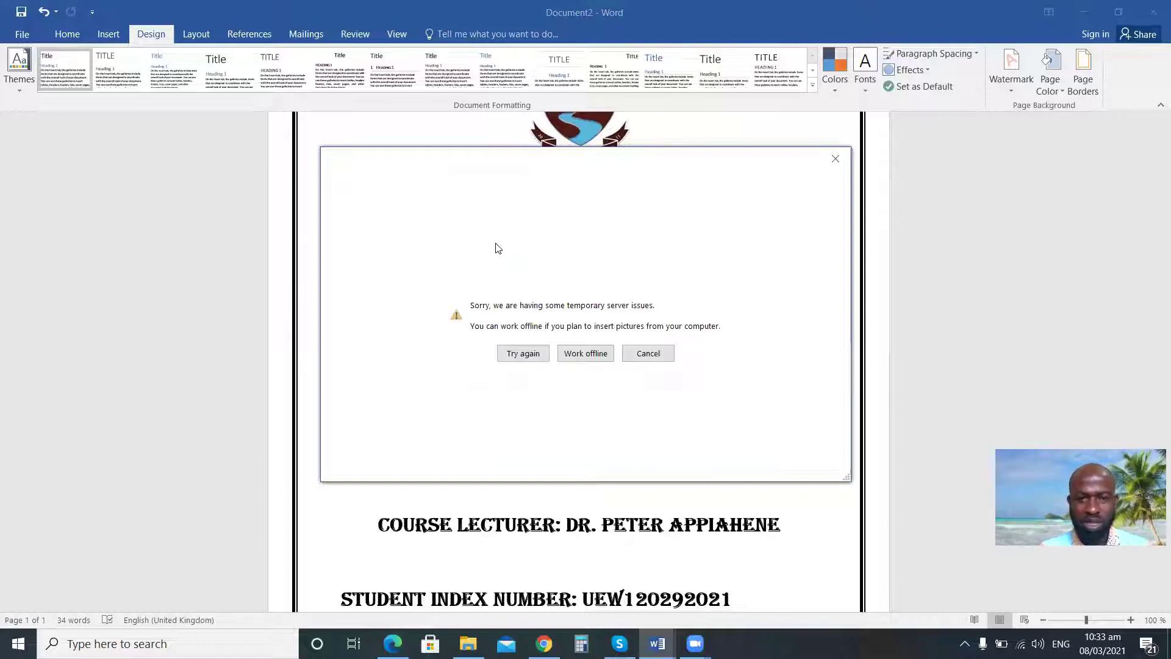
# - Dismiss the online pictures server-issue error message
pyautogui.click(650, 356)
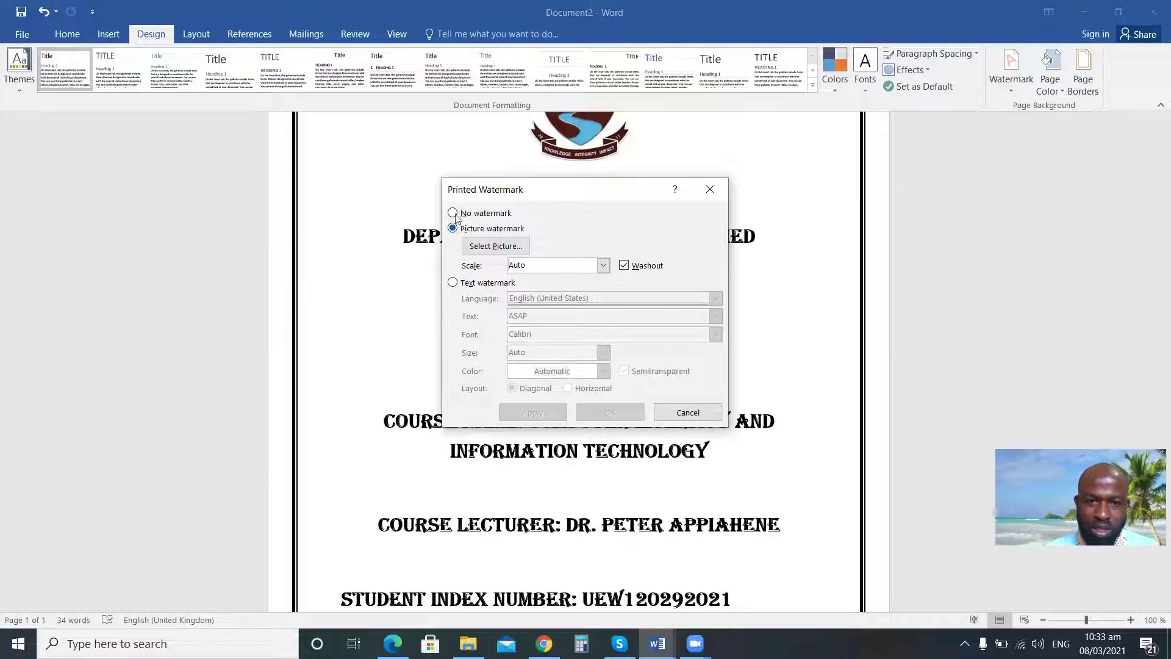
# - Replace the ASAP text with a UW2929292 text watermark and apply it to the page
pyautogui.click(464, 282)
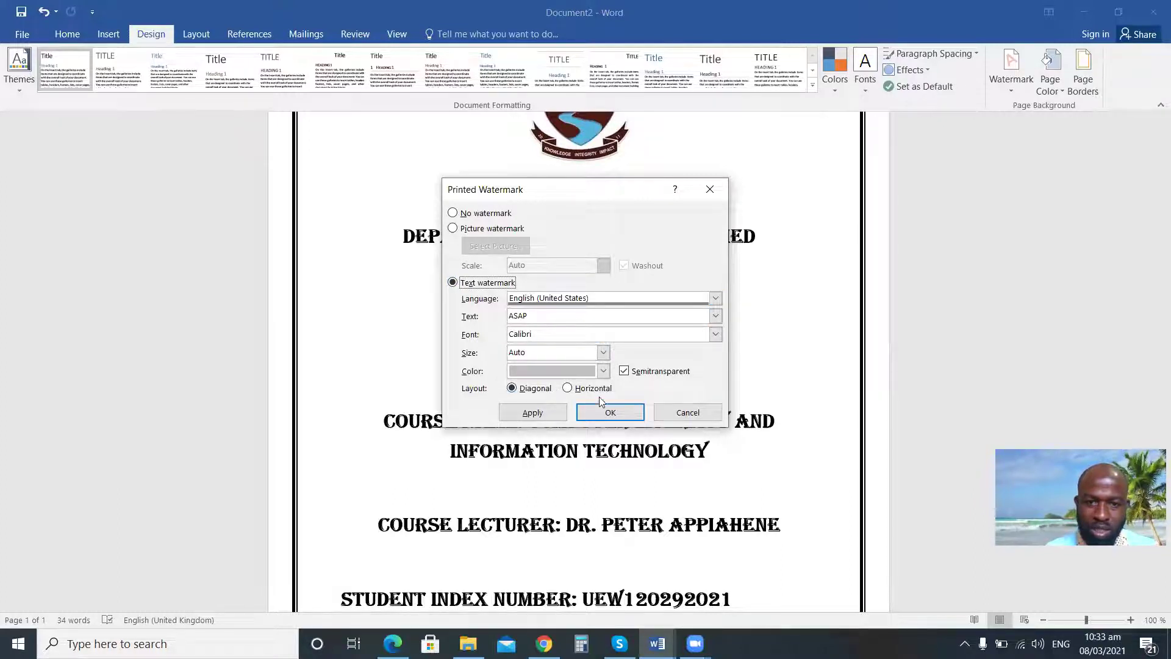
pyautogui.moveTo(535, 315); pyautogui.dragTo(477, 313)
pyautogui.write('U')
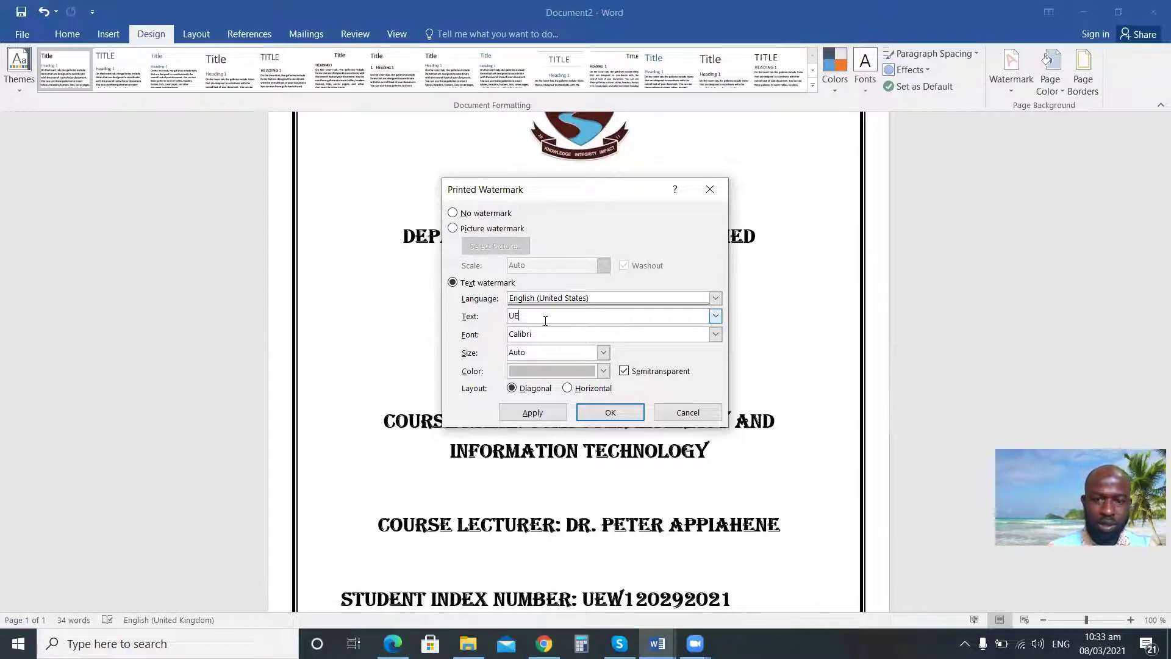
pyautogui.write('W')
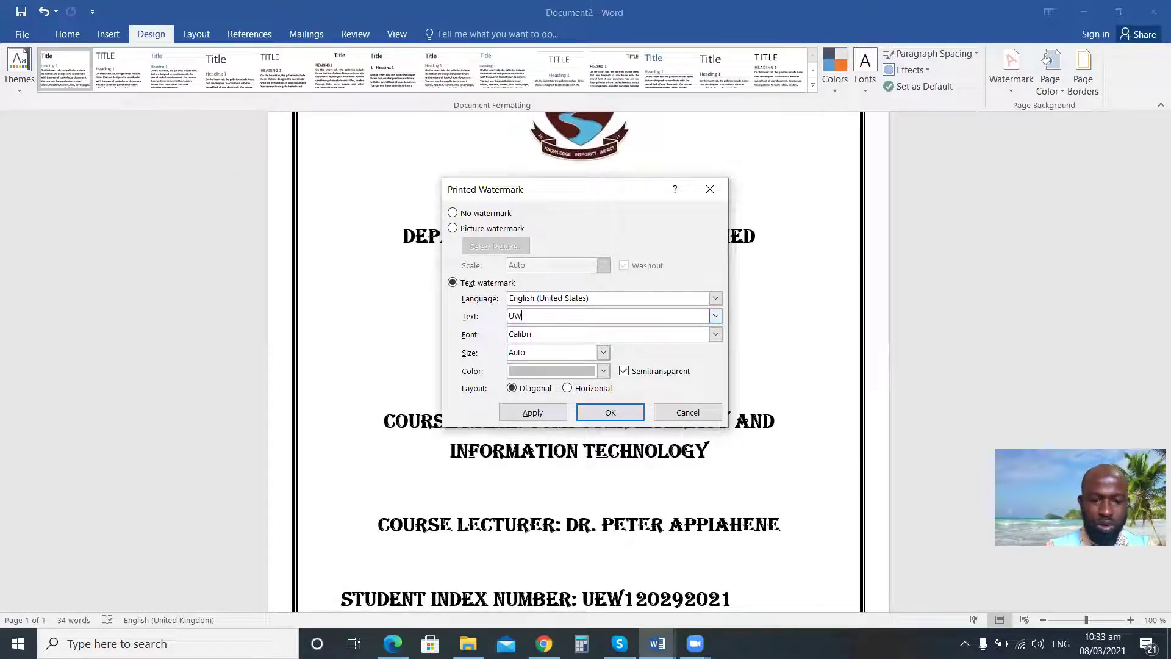
pyautogui.write('2929292')
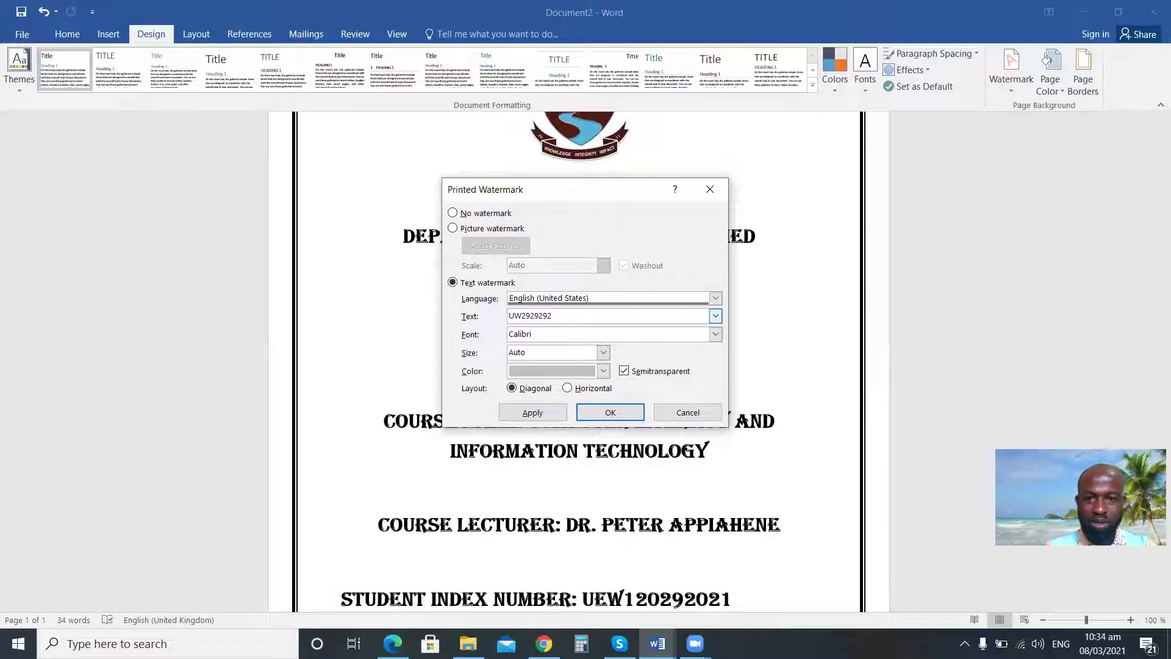
pyautogui.click(537, 412)
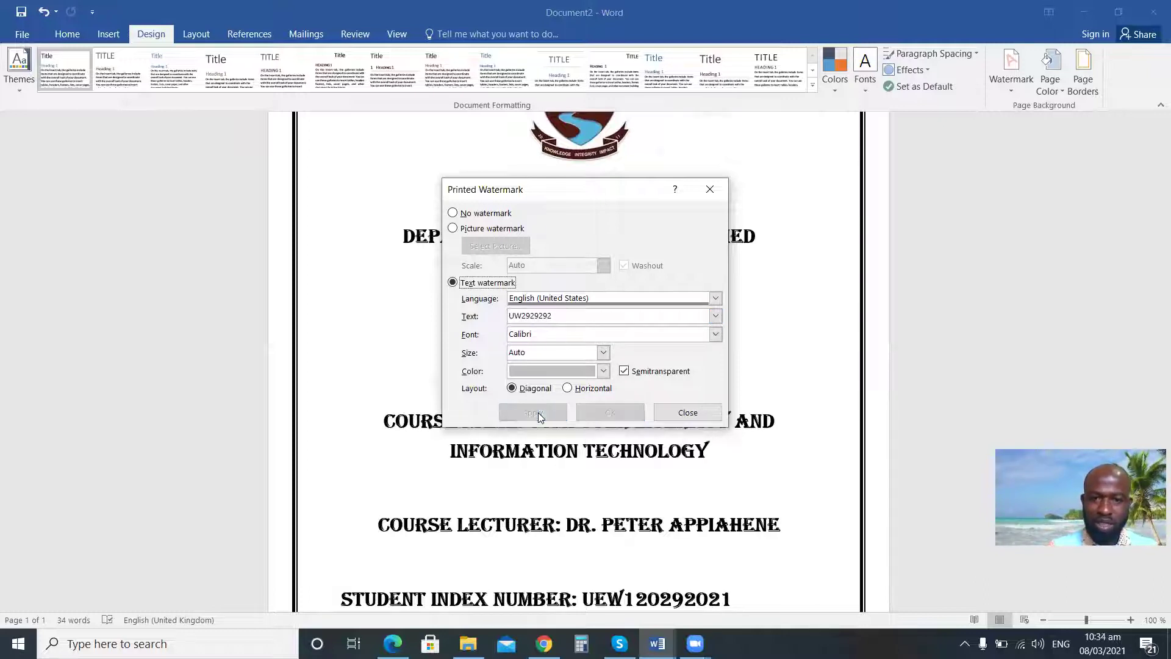
pyautogui.click(687, 412)
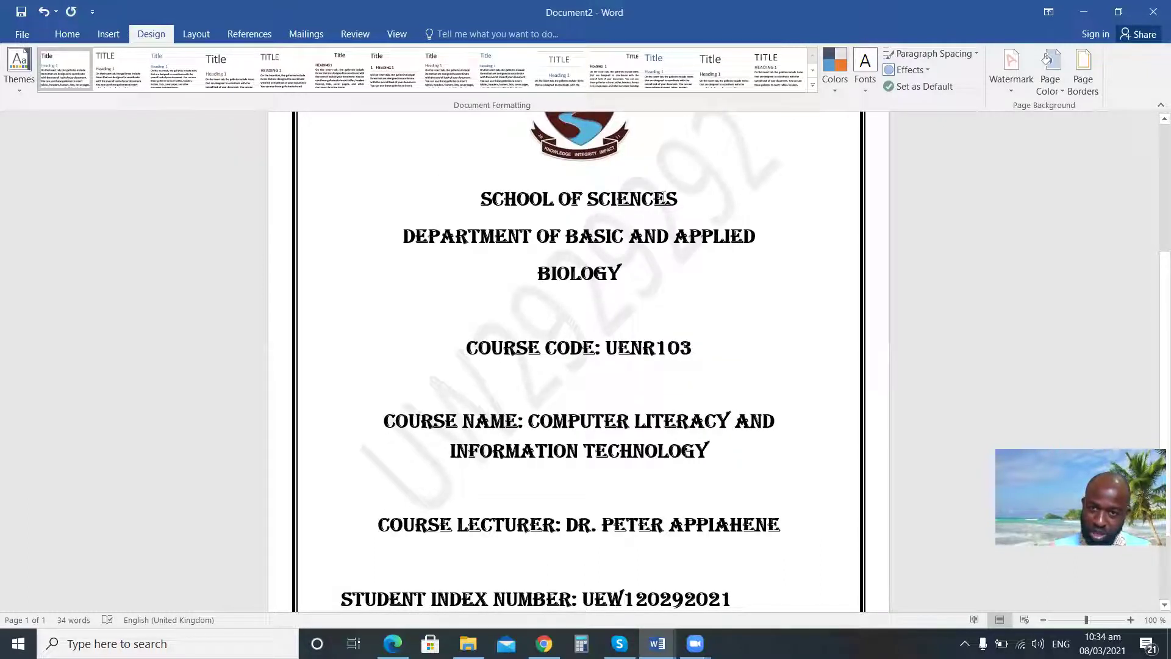
# - Check the watermarked page, then reopen the Watermark menu on the Design tab
pyautogui.scroll(3, 661, 291)
pyautogui.scroll(-3, 658, 301)
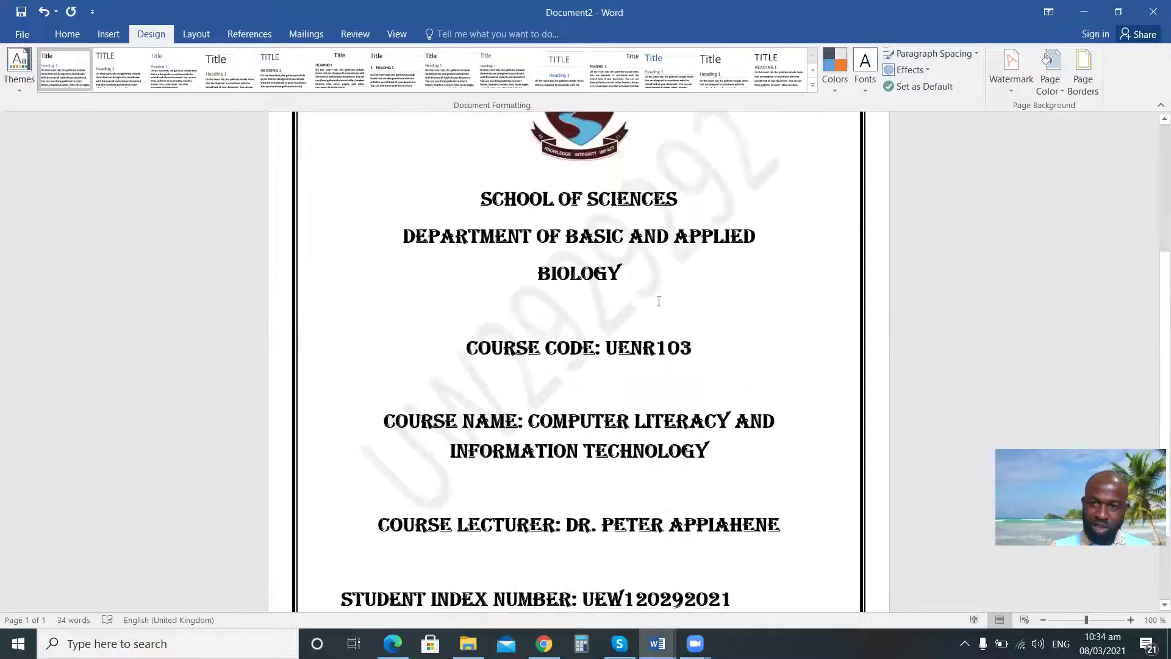
pyautogui.scroll(3, 658, 301)
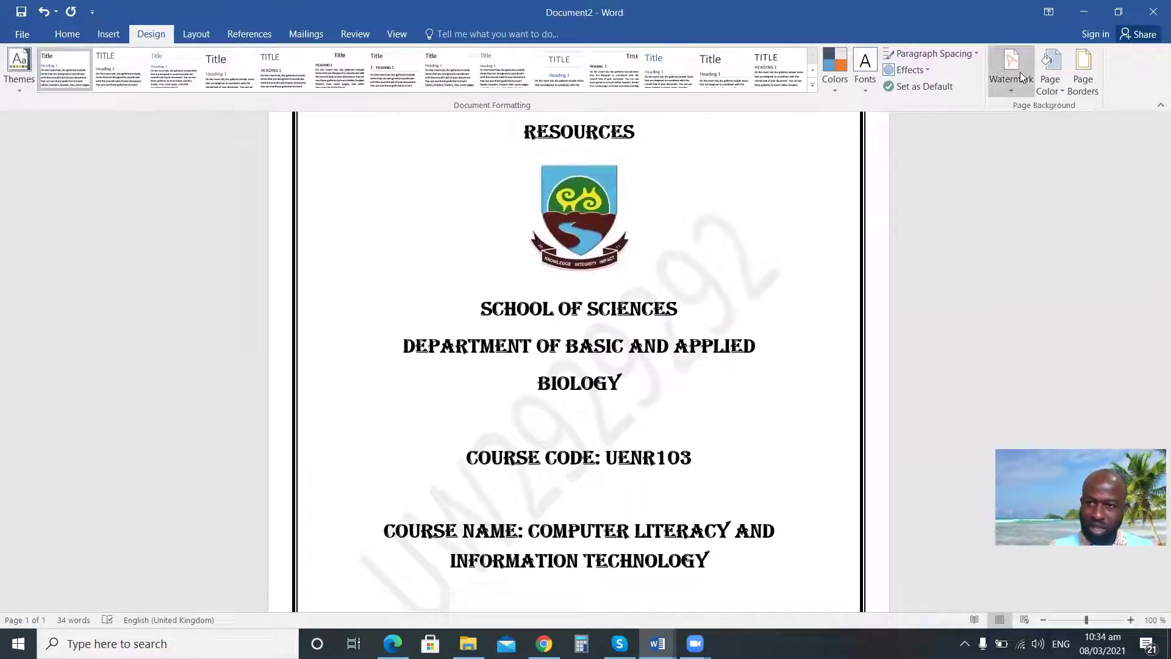
pyautogui.click(1013, 72)
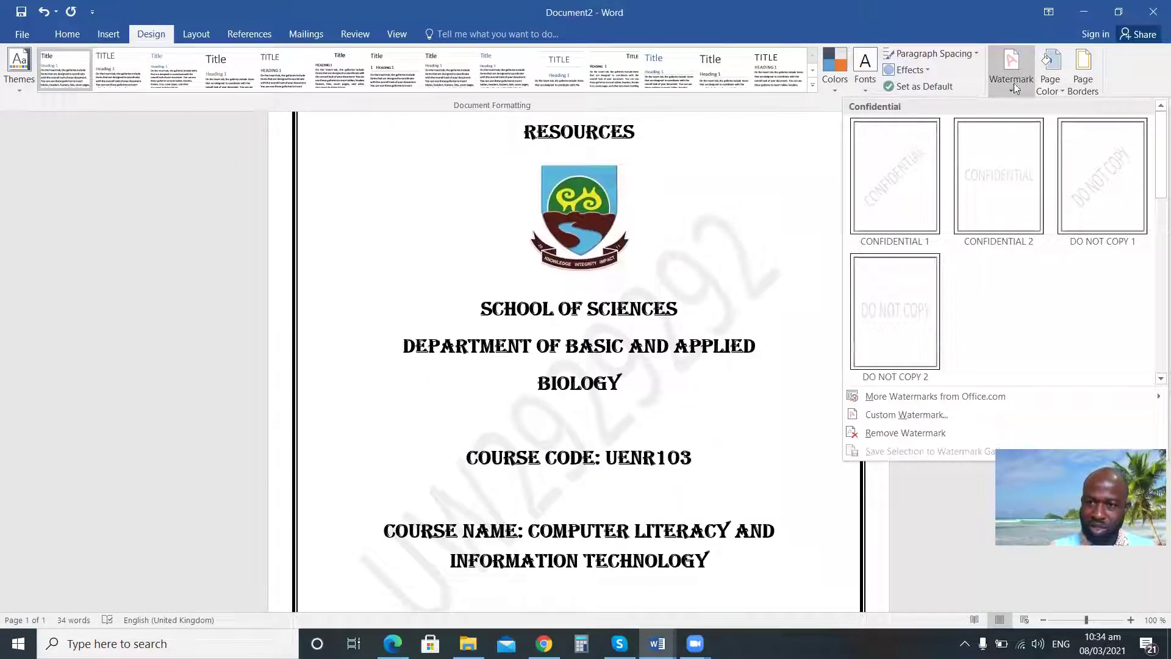
# - Remove the text watermark and set up a custom Picture watermark instead
pyautogui.click(885, 432)
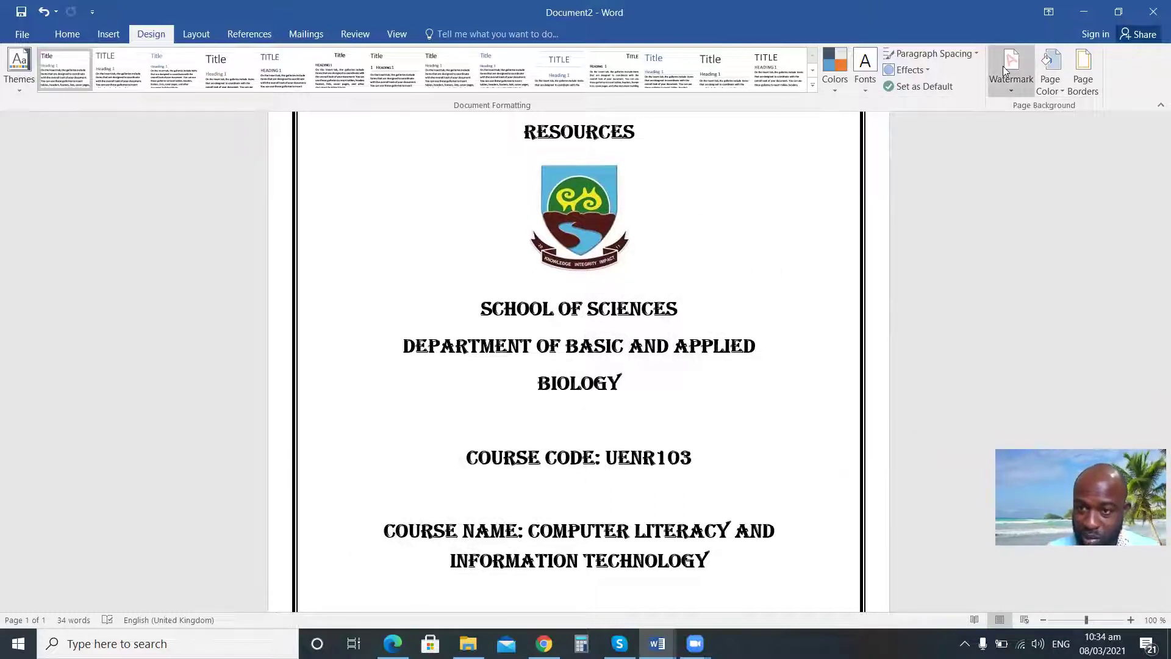
pyautogui.click(1002, 66)
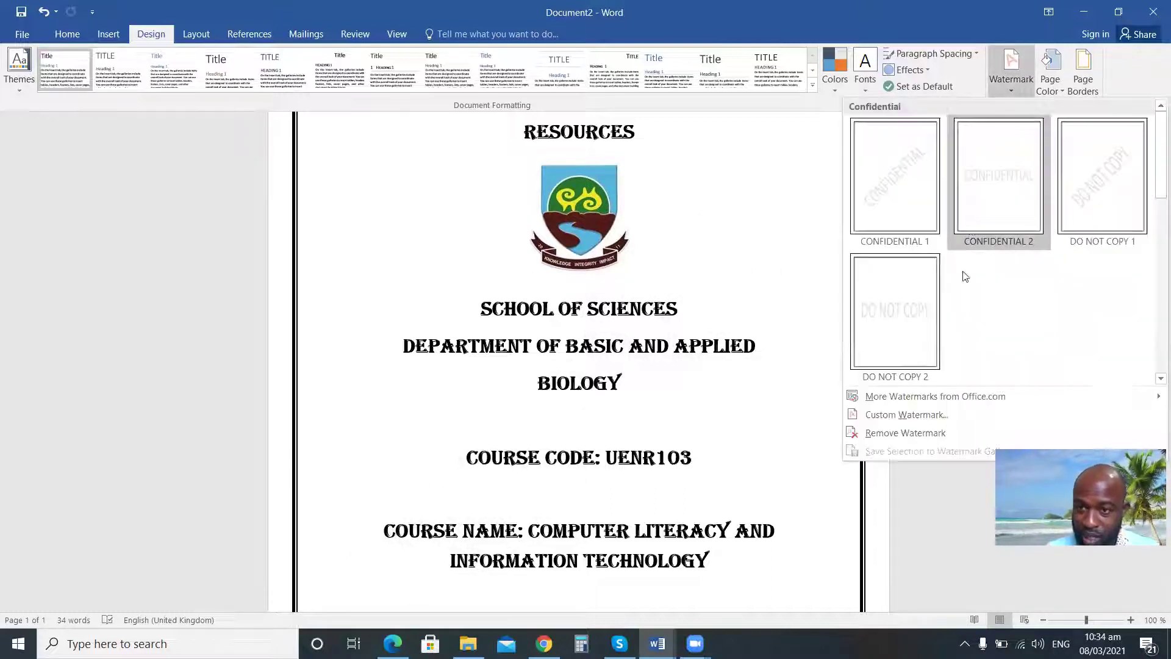
pyautogui.click(910, 414)
pyautogui.click(454, 228)
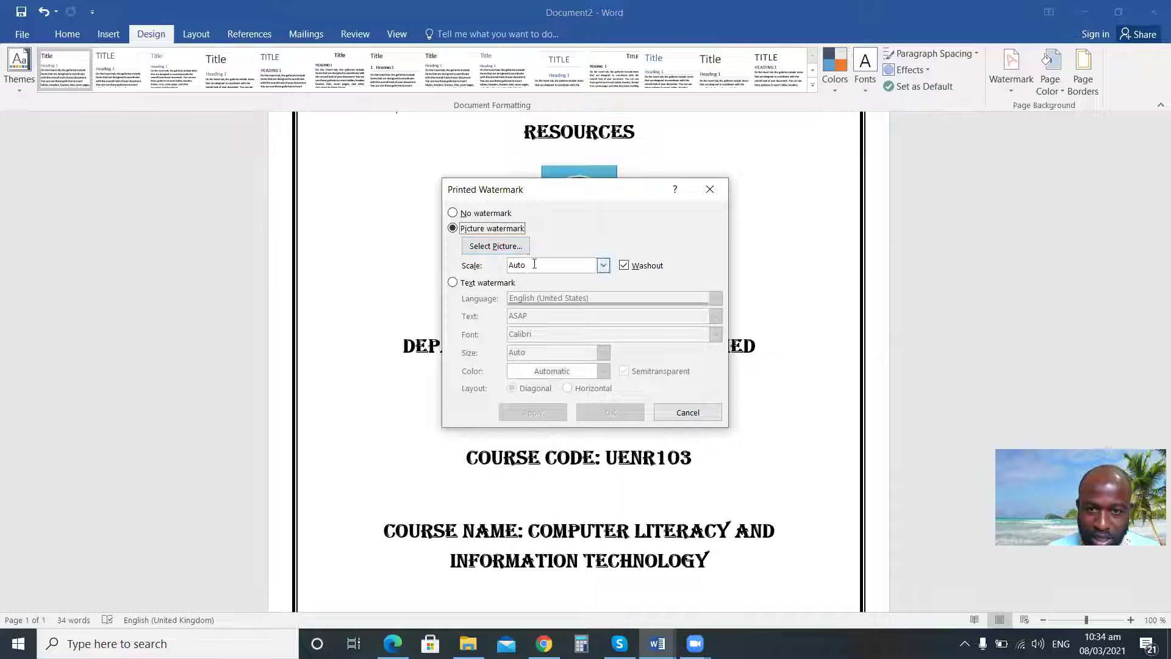
pyautogui.click(602, 267)
pyautogui.click(602, 272)
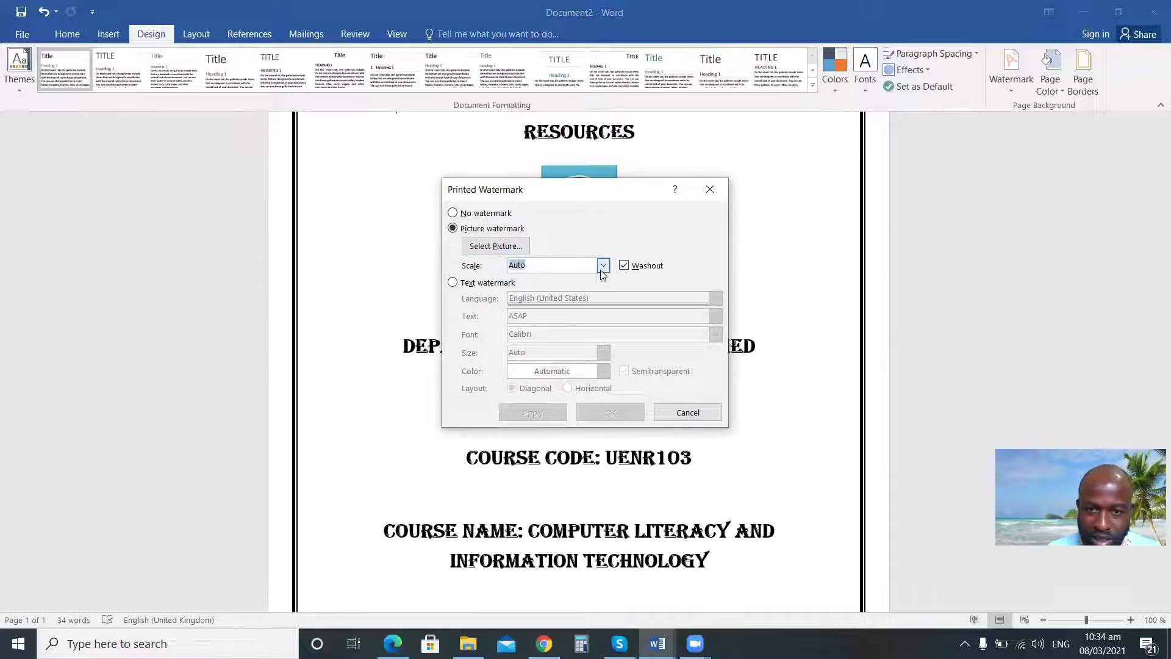
# - Use the LOGO image from the Desktop as a washed-out picture watermark
pyautogui.click(497, 245)
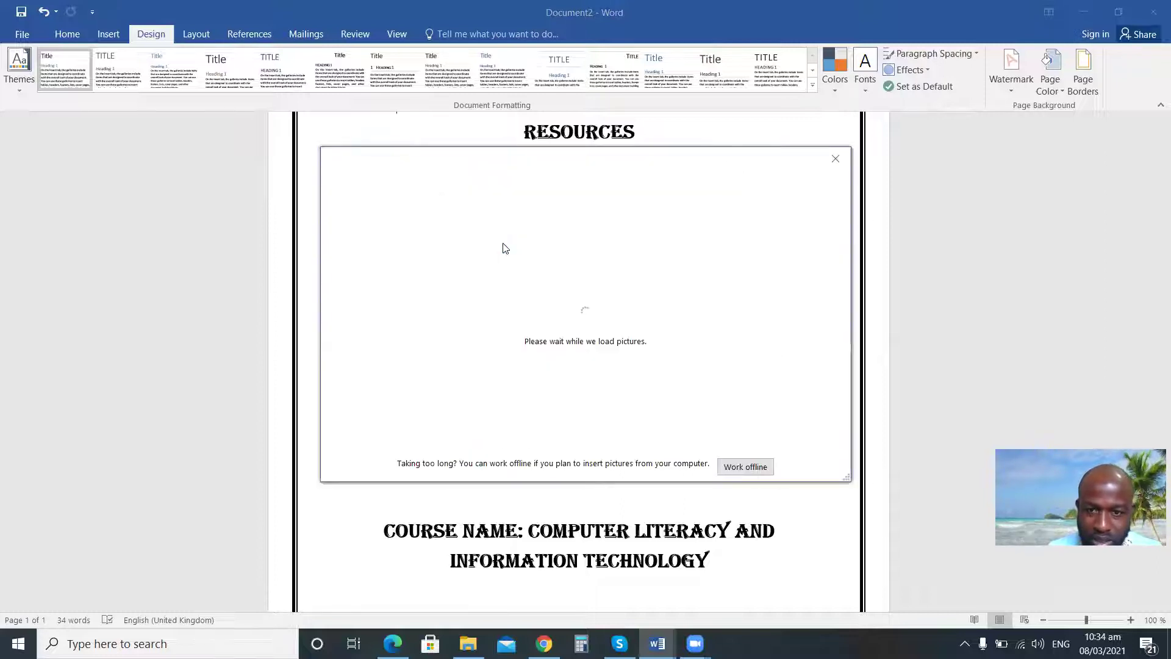
pyautogui.click(745, 467)
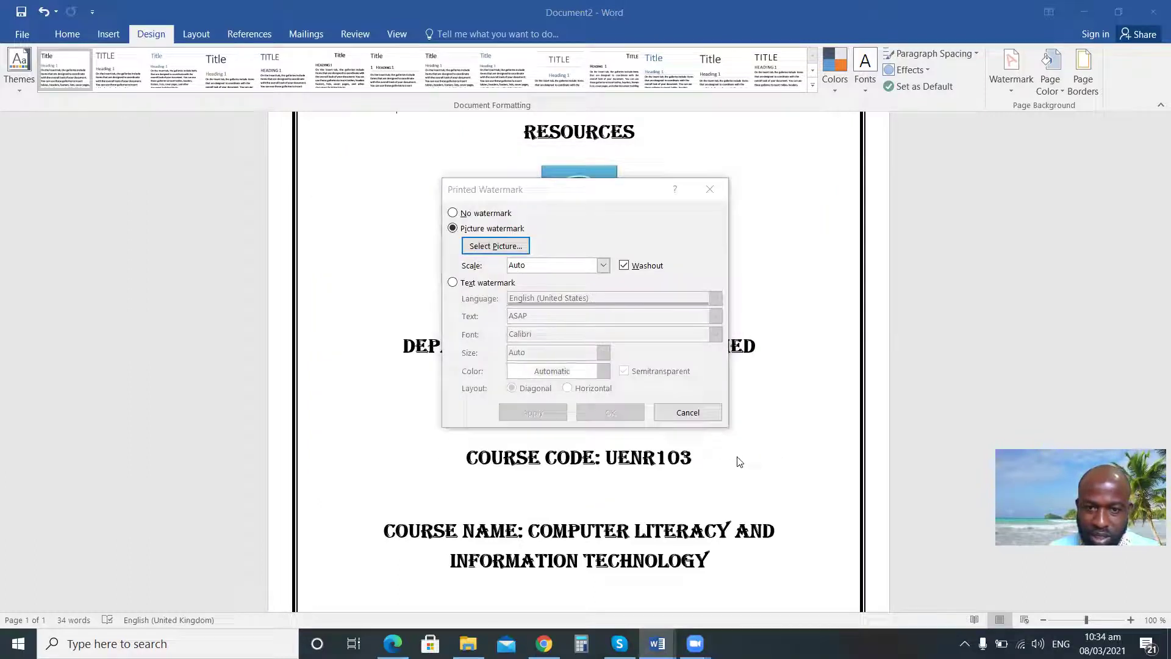
pyautogui.moveTo(716, 215); pyautogui.dragTo(442, 147)
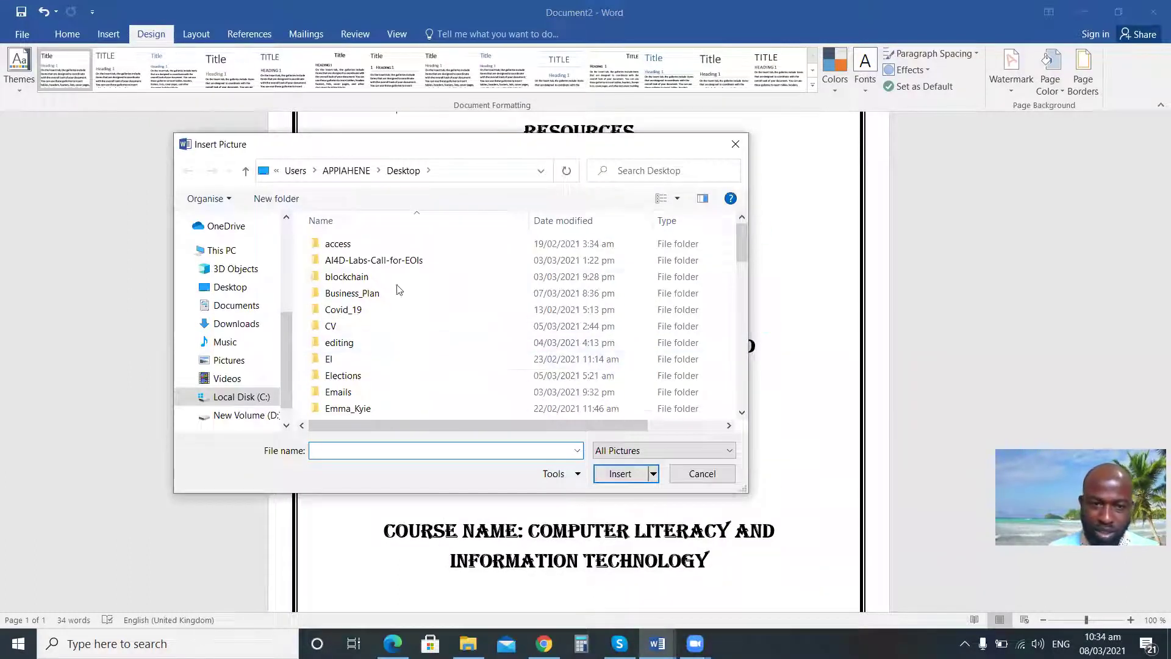
pyautogui.moveTo(283, 330); pyautogui.dragTo(284, 296)
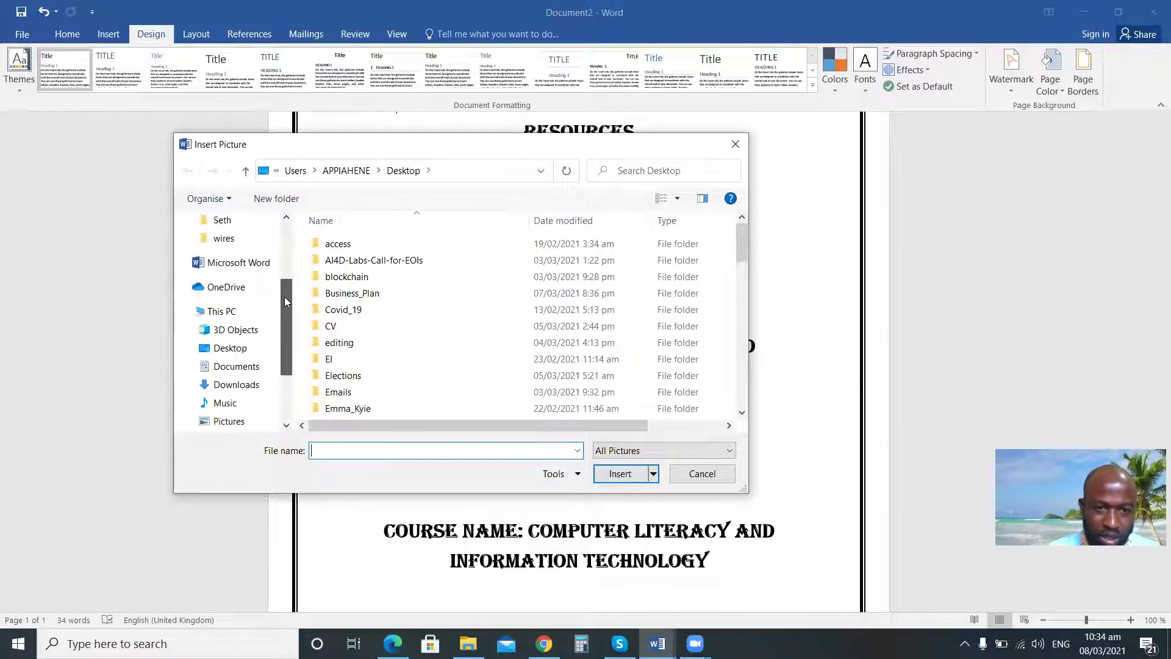
pyautogui.click(235, 348)
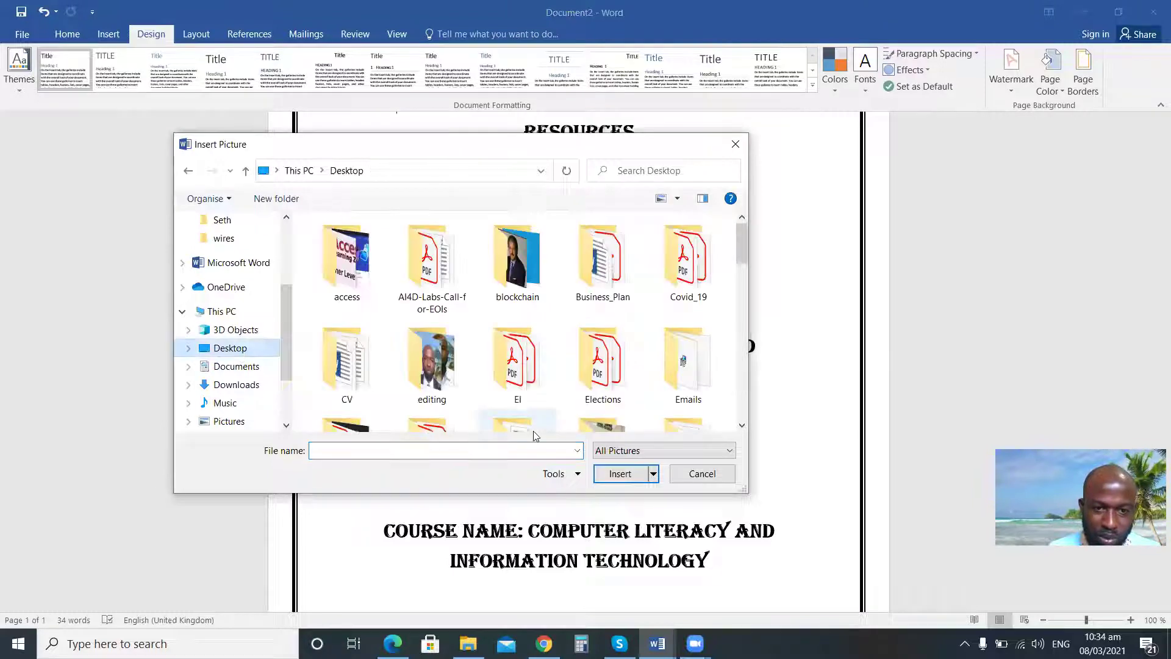
pyautogui.moveTo(743, 262); pyautogui.dragTo(743, 400)
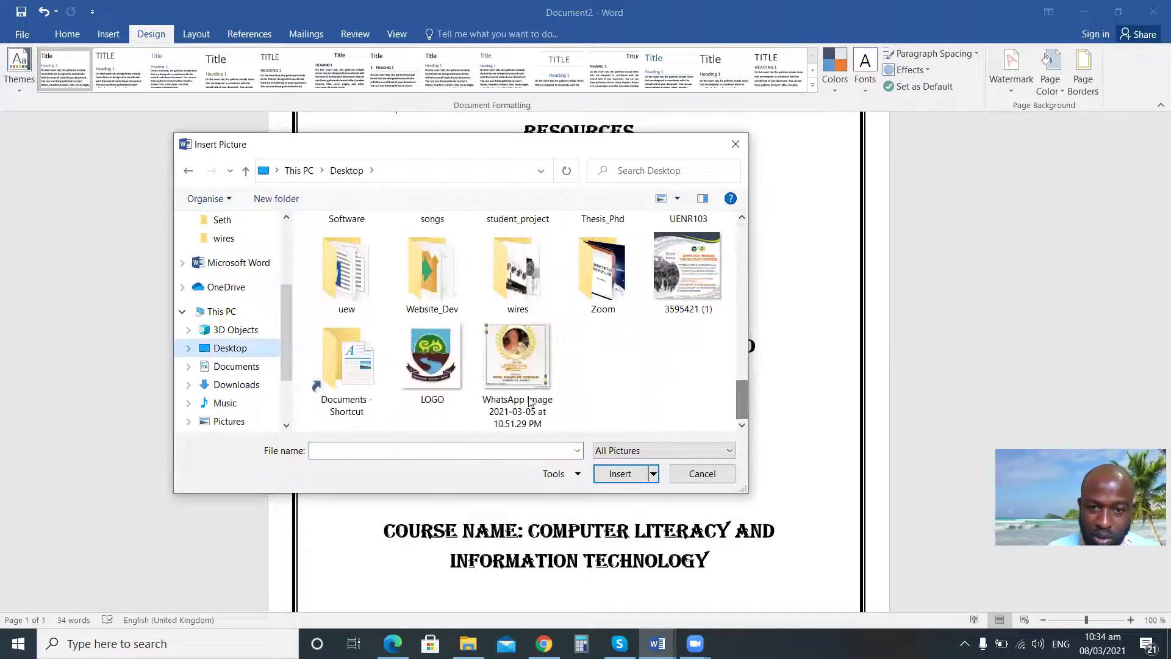
pyautogui.click(453, 370)
pyautogui.click(619, 474)
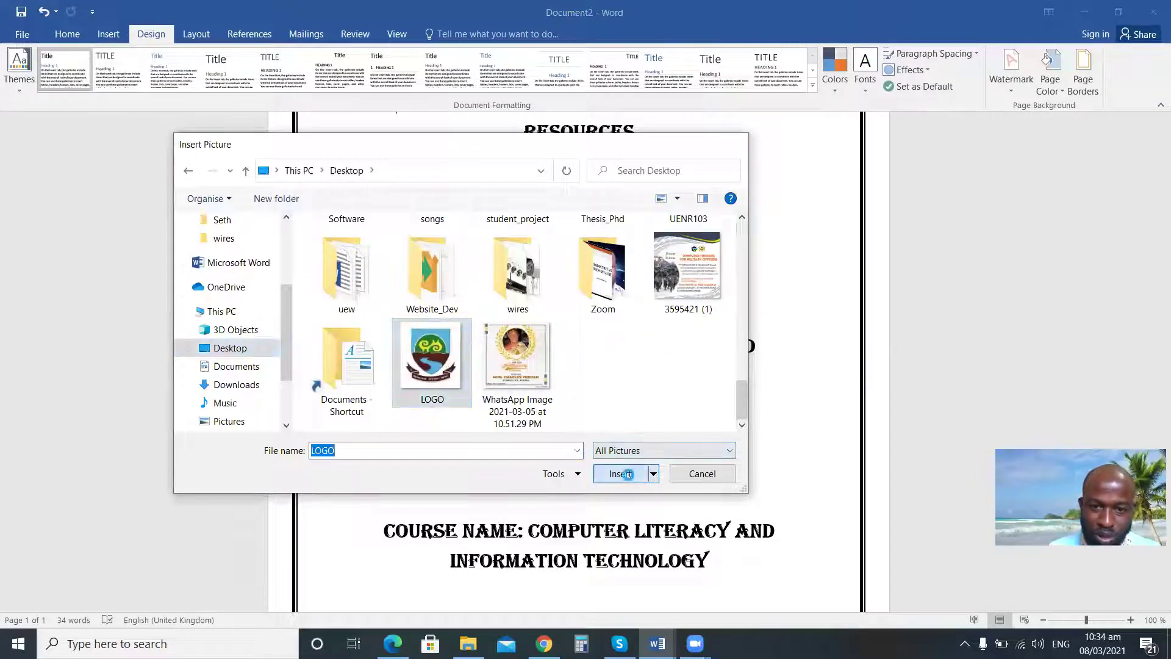
pyautogui.click(532, 412)
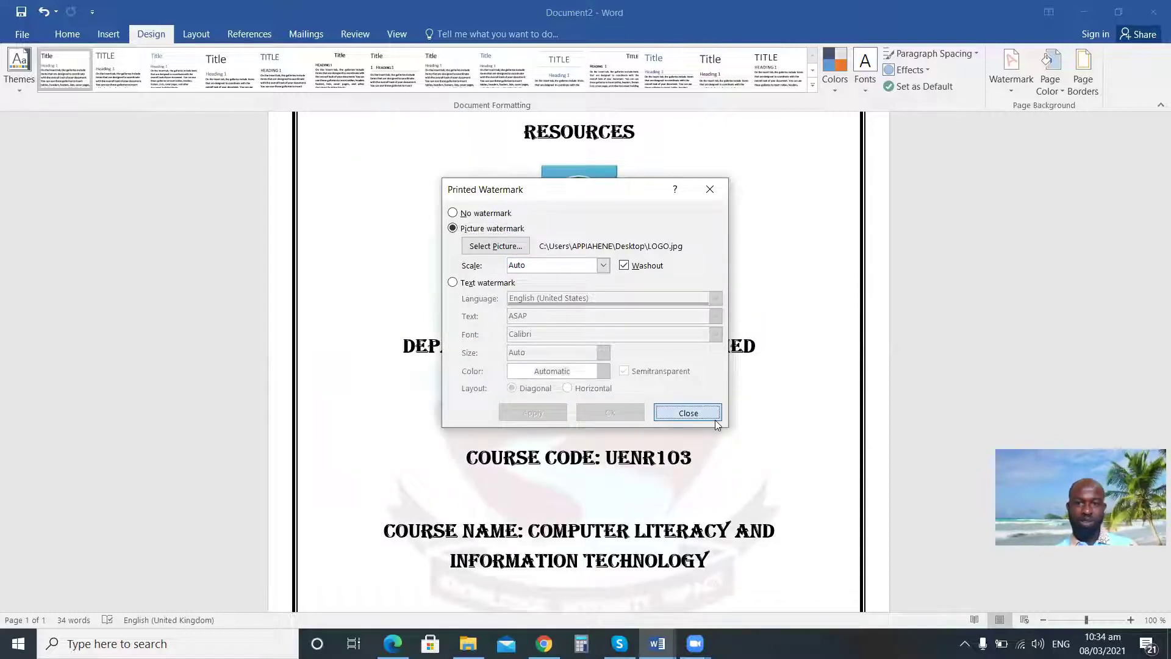
pyautogui.click(715, 419)
pyautogui.scroll(-2, 650, 341)
pyautogui.scroll(5, 650, 341)
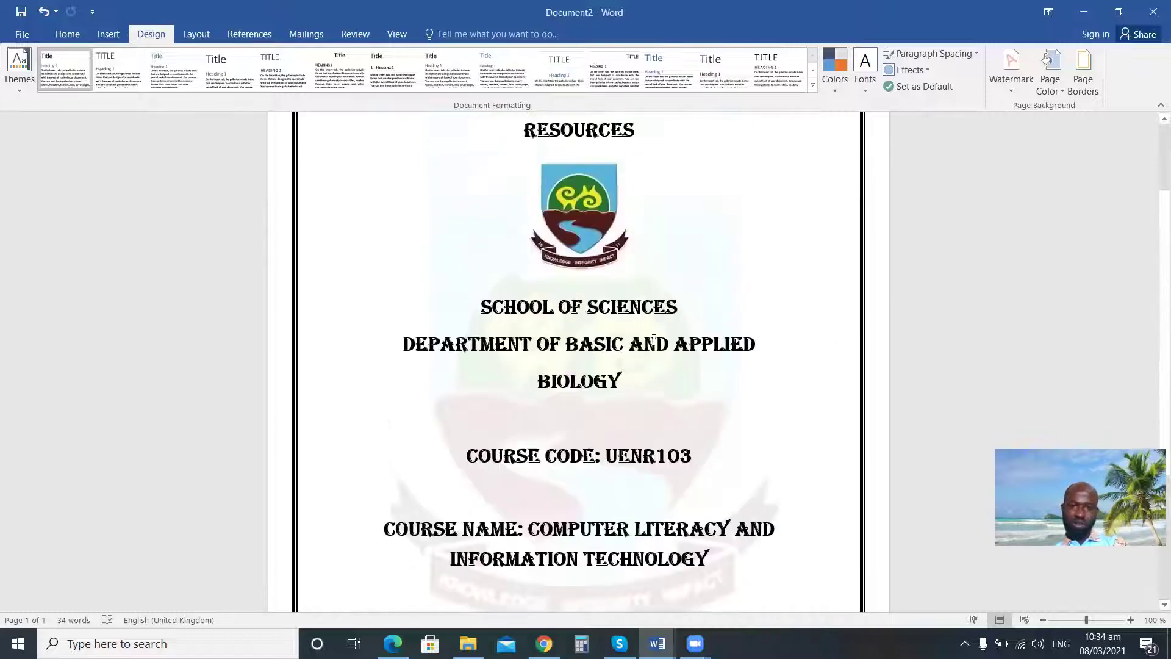
# - Review the crest-watermarked cover page, then show the Layout tab's Portrait and Landscape choices
pyautogui.scroll(-1, 659, 356)
pyautogui.scroll(-4, 659, 356)
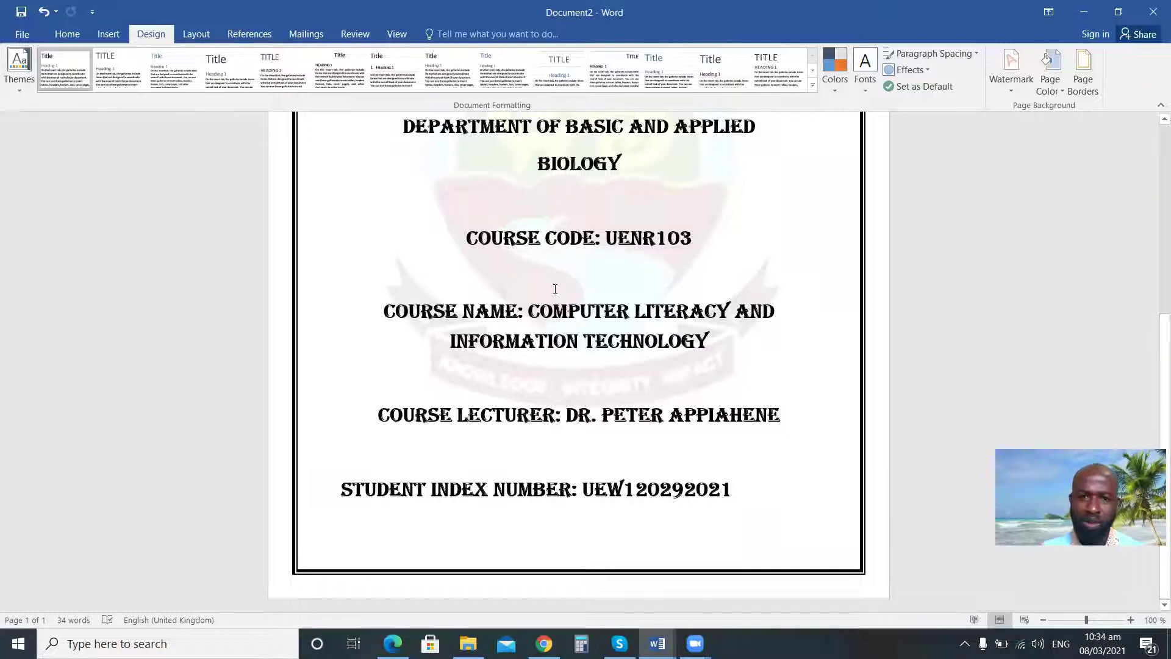
pyautogui.scroll(4, 555, 289)
pyautogui.scroll(-3, 632, 297)
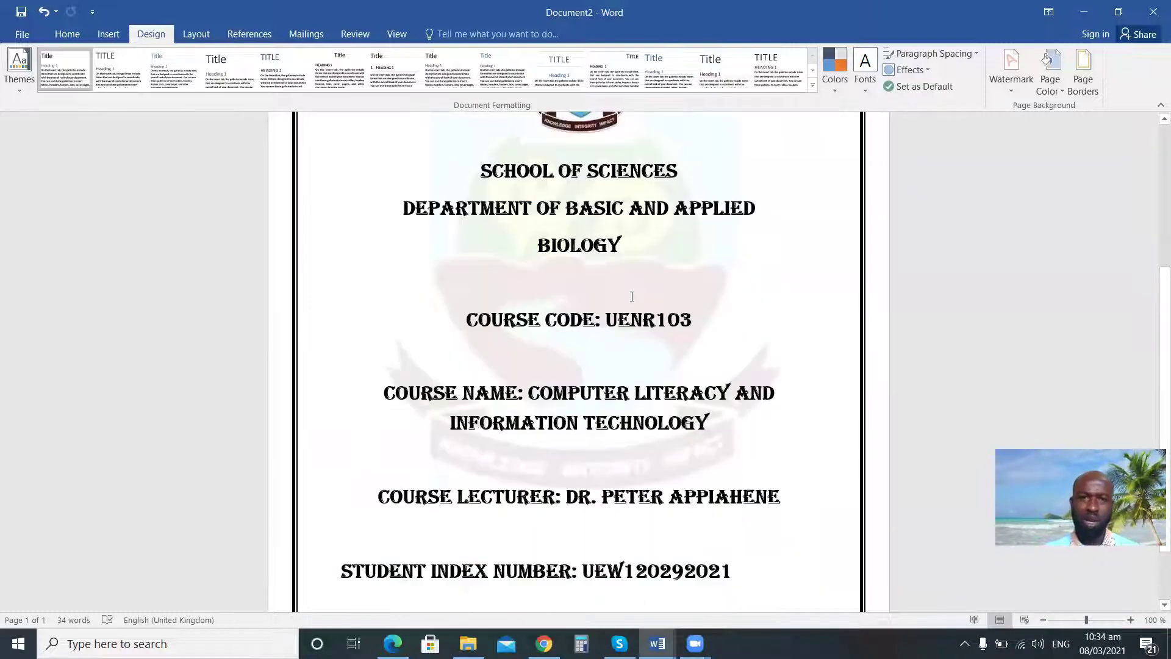
pyautogui.scroll(-1, 632, 297)
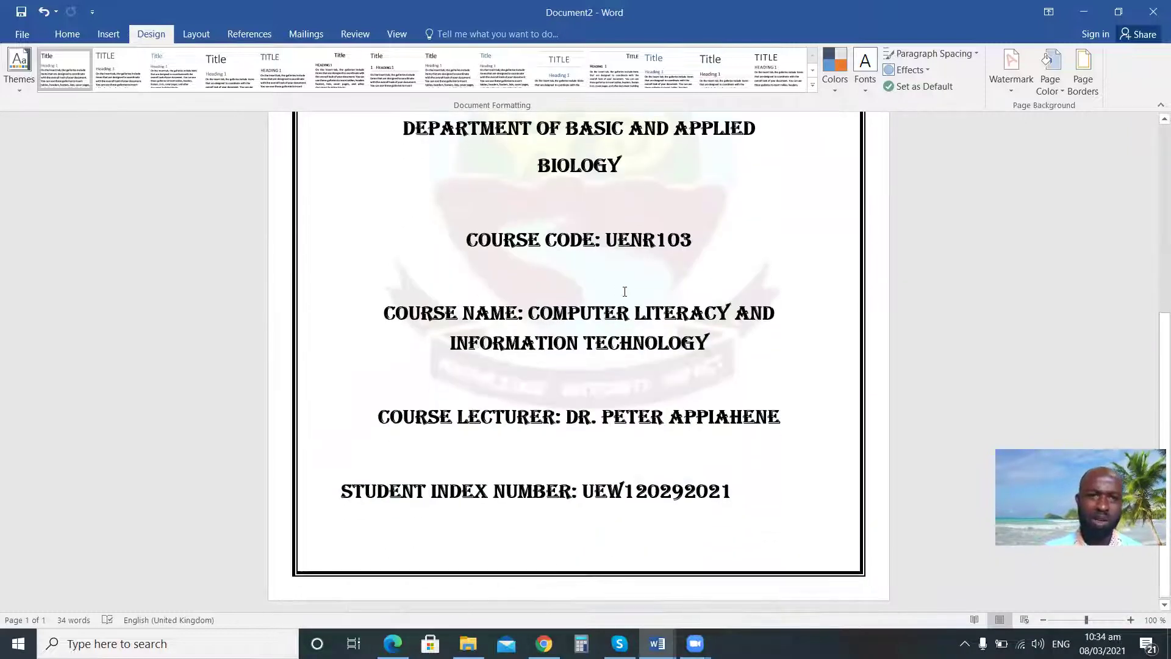
pyautogui.click(208, 32)
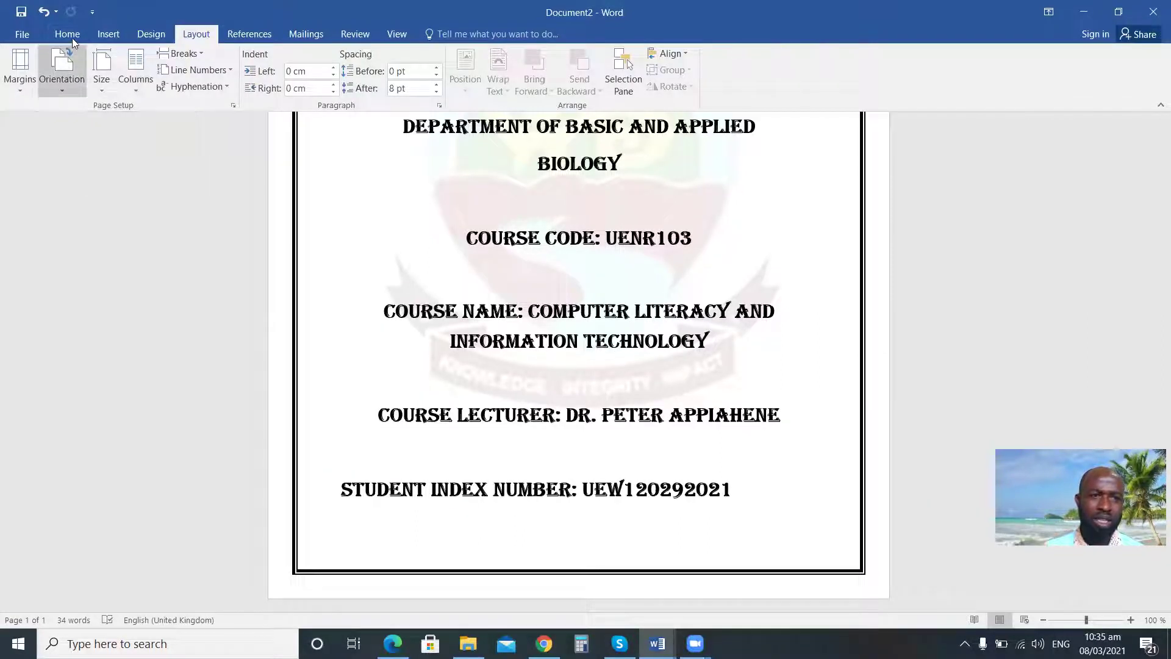
pyautogui.click(63, 76)
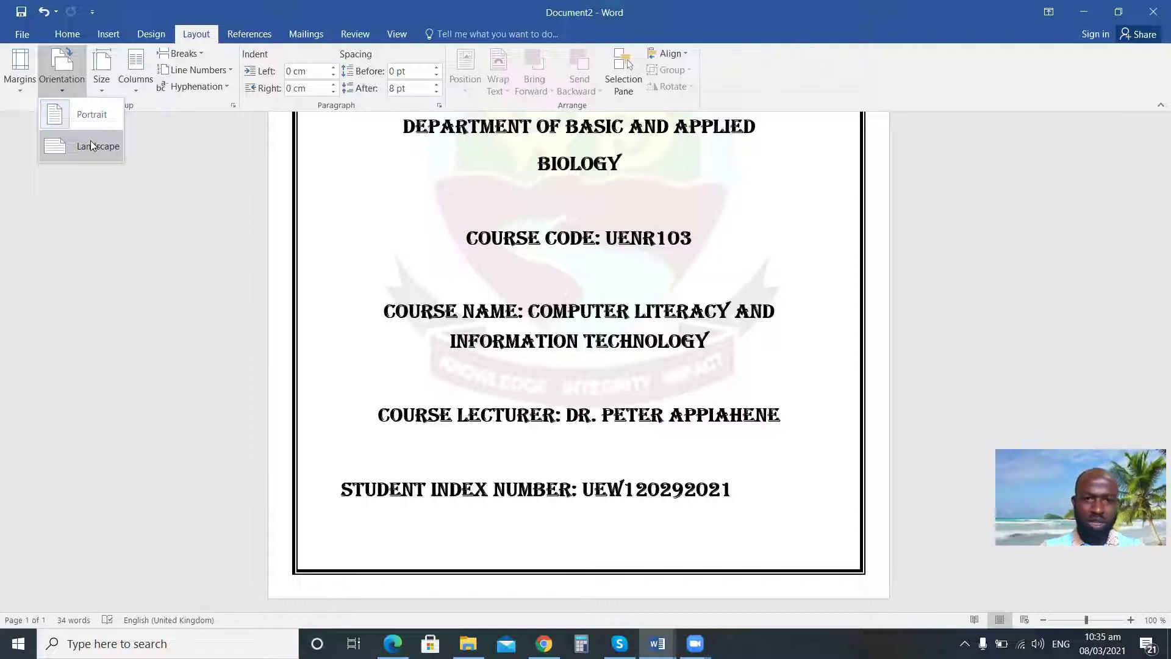
# - Switch the cover page to Landscape orientation
pyautogui.click(90, 145)
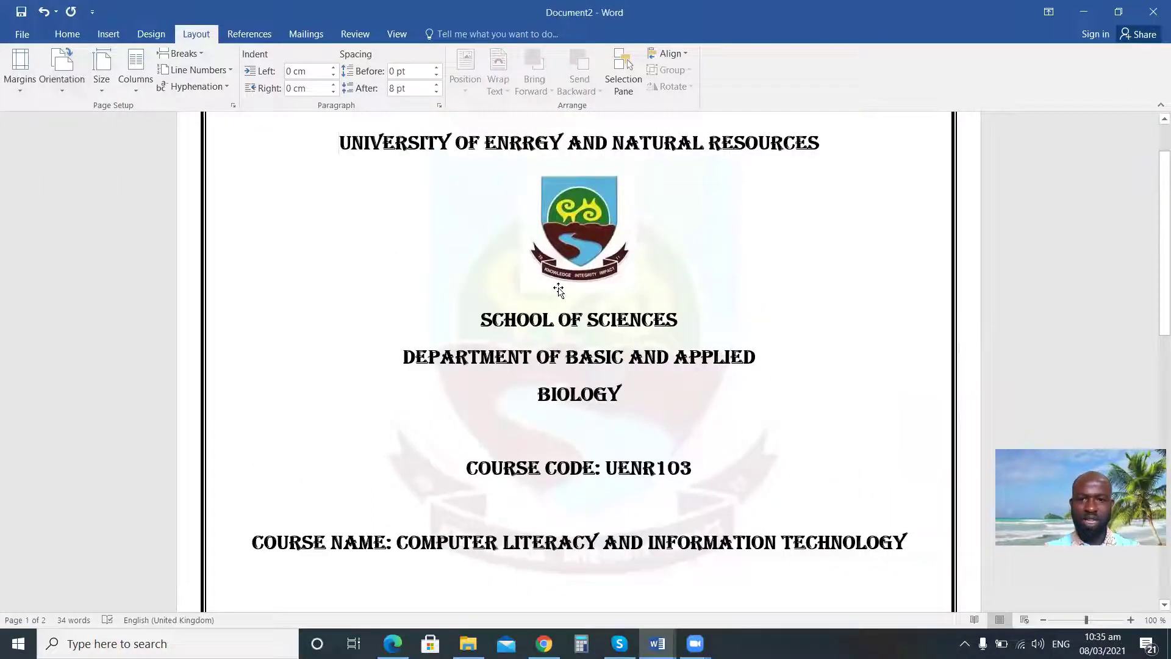
pyautogui.scroll(1, 558, 288)
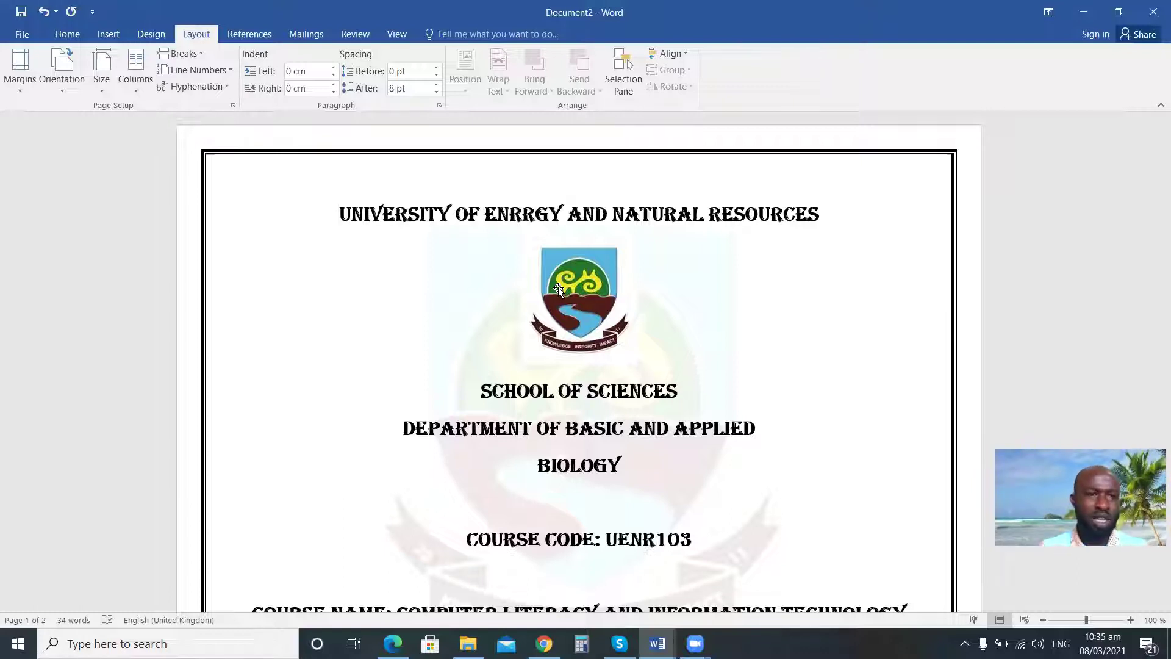
pyautogui.click(73, 73)
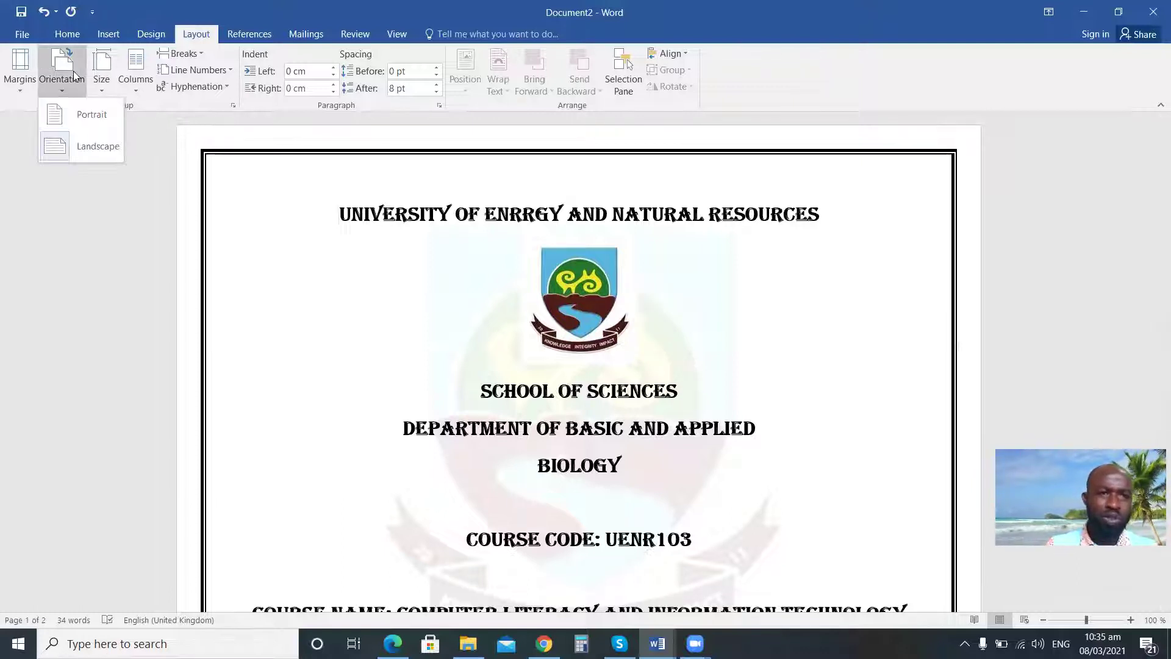
pyautogui.click(42, 66)
# - Look over the Margins presets and Columns options without changing them
pyautogui.click(20, 67)
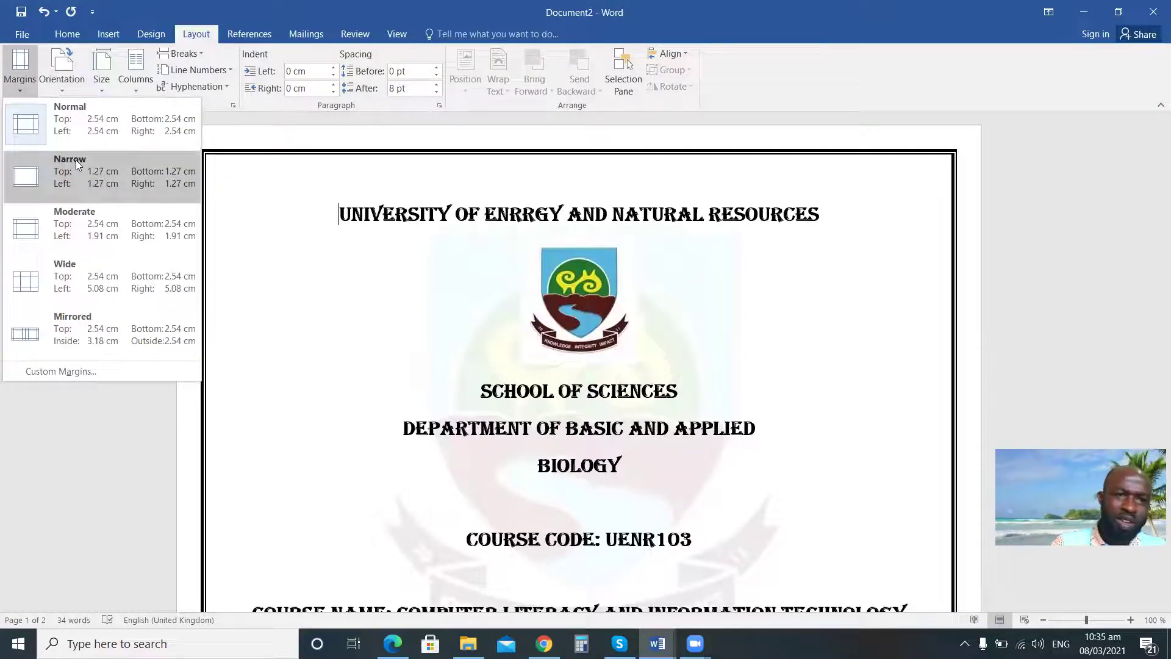
pyautogui.click(135, 68)
pyautogui.click(137, 68)
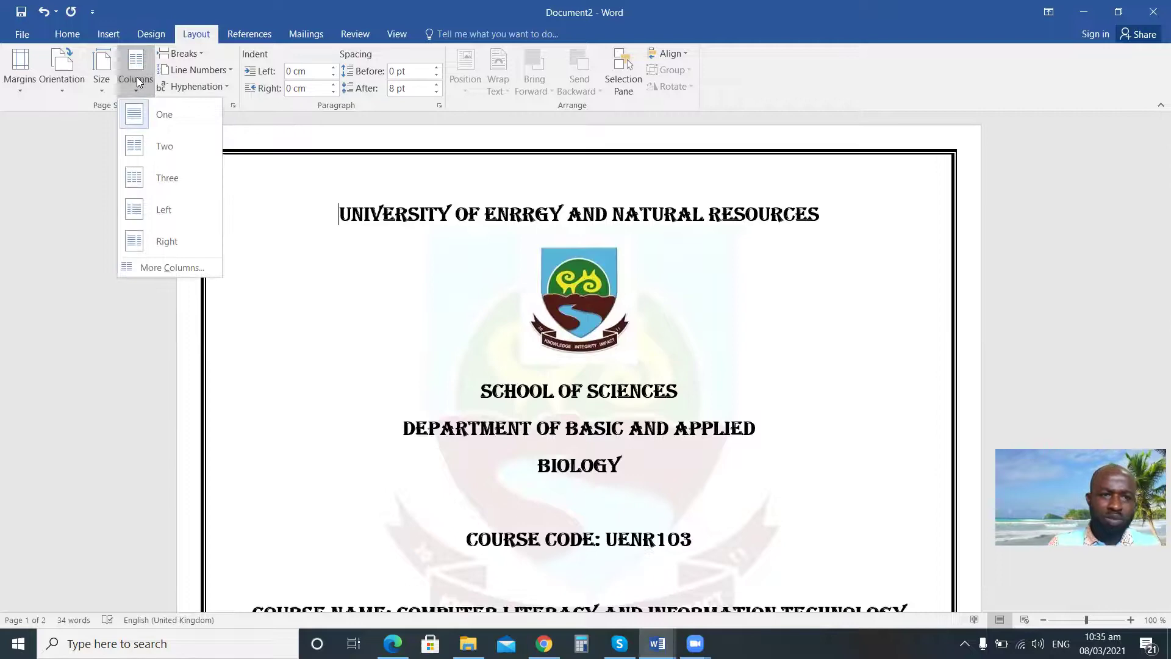